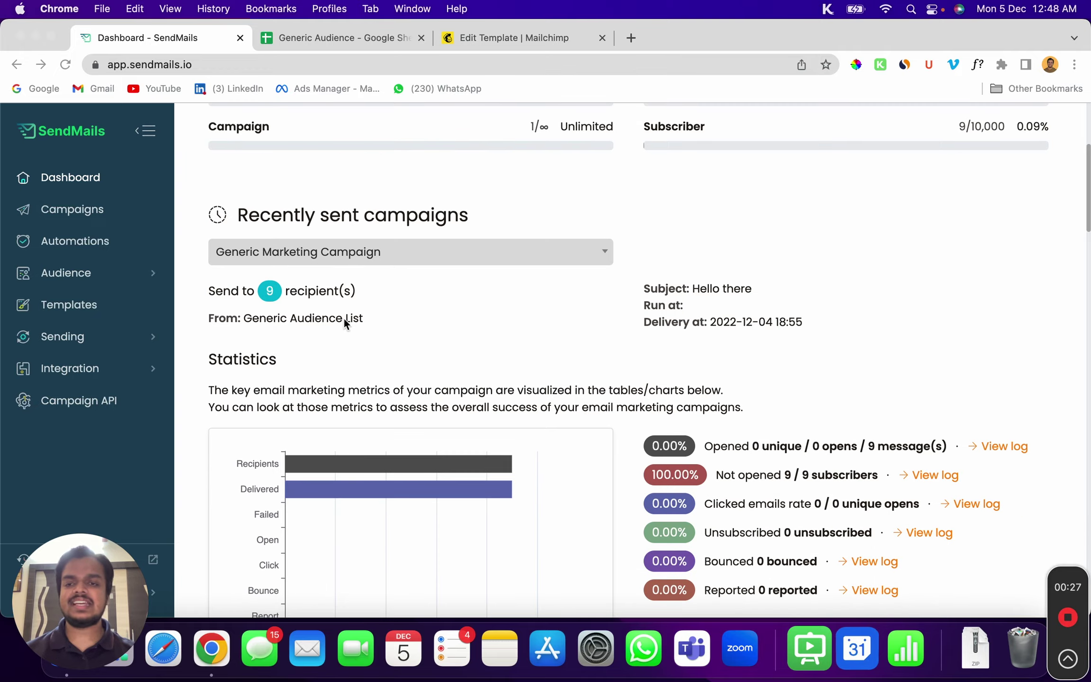
{"action": "scroll", "coordinate": [305, 363], "scroll_direction": "down", "scroll_amount": 3}
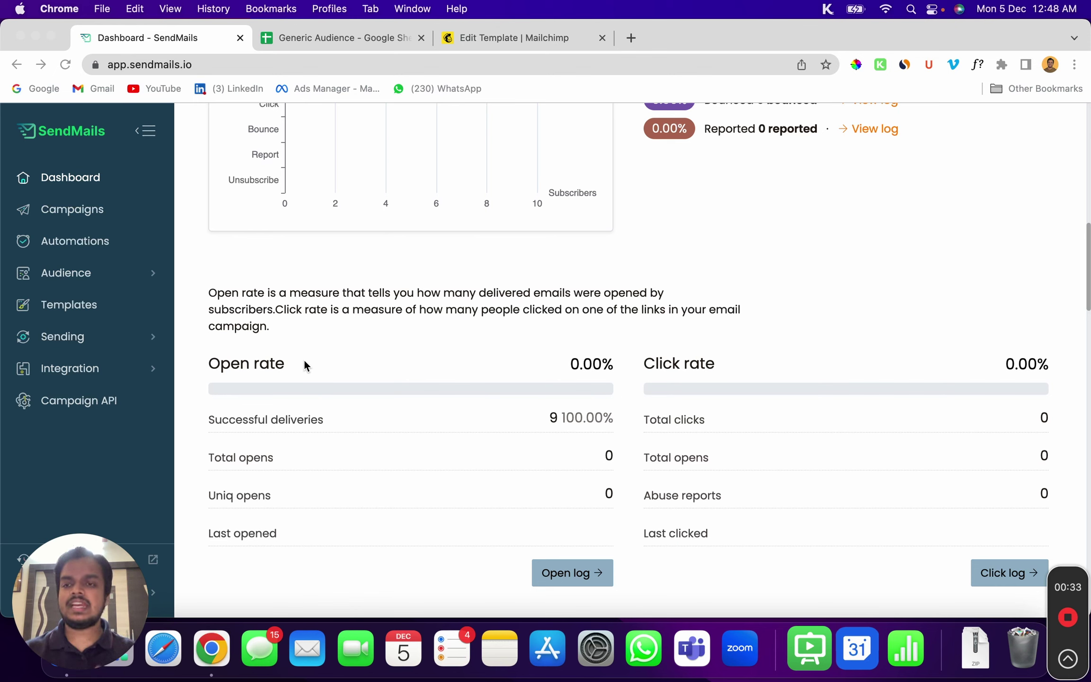
Scroll the dashboard to the last campaign's statistics and expand Audience in the sidebar
{"action": "left_click", "coordinate": [60, 275]}
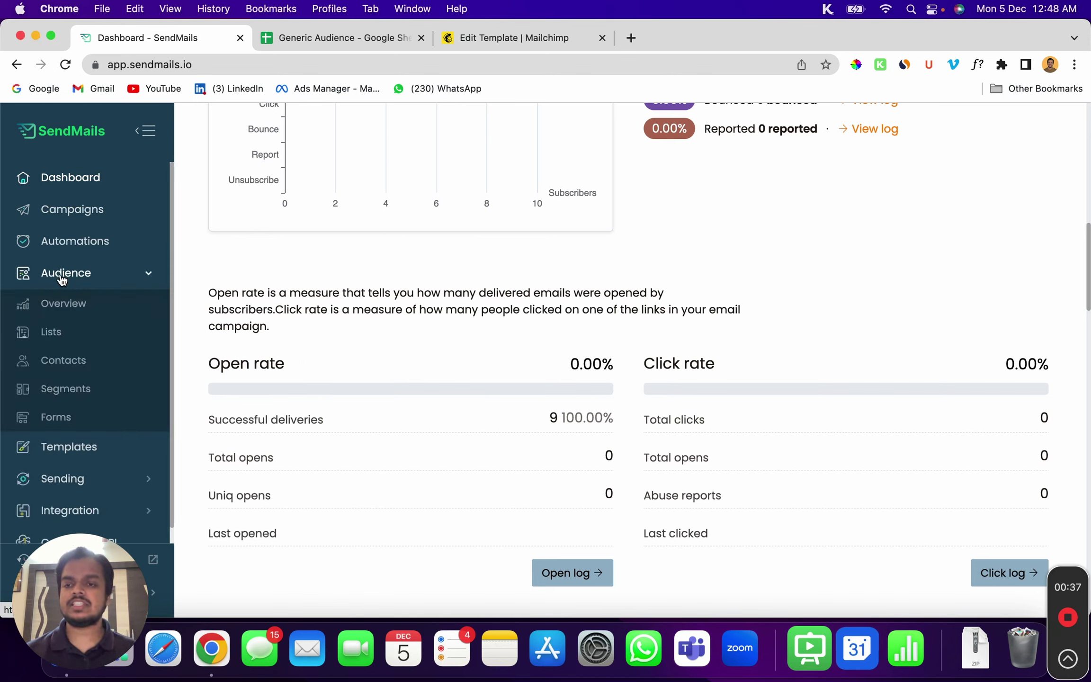
Open the new-subscriber form for the Generic Audience List
{"action": "left_click", "coordinate": [51, 337]}
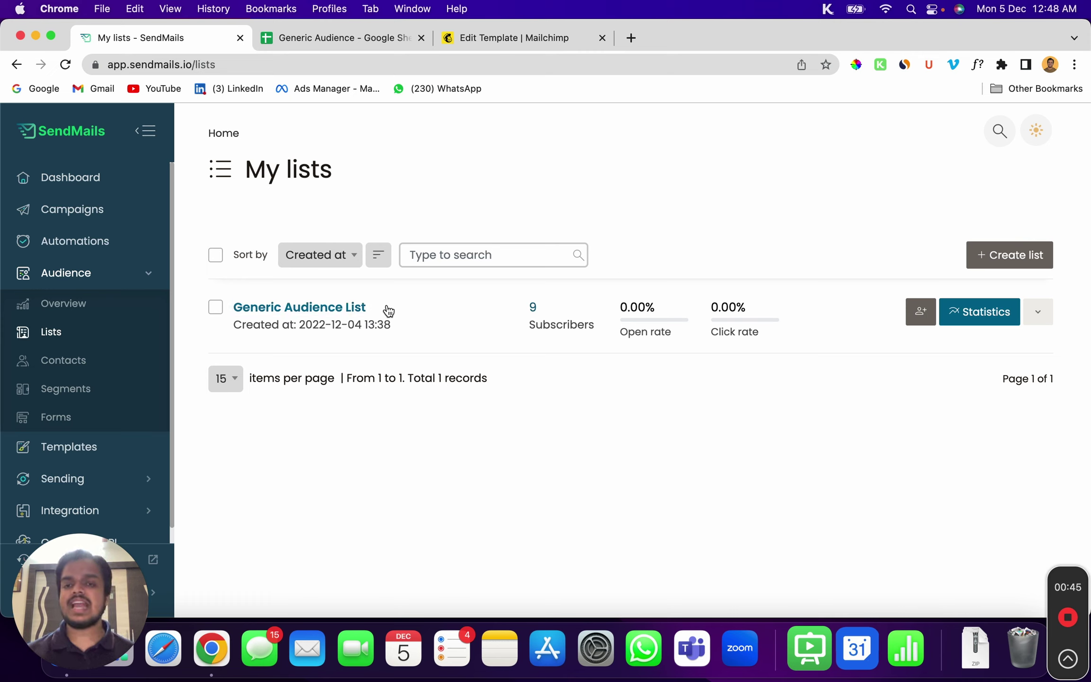
{"action": "left_click", "coordinate": [342, 311]}
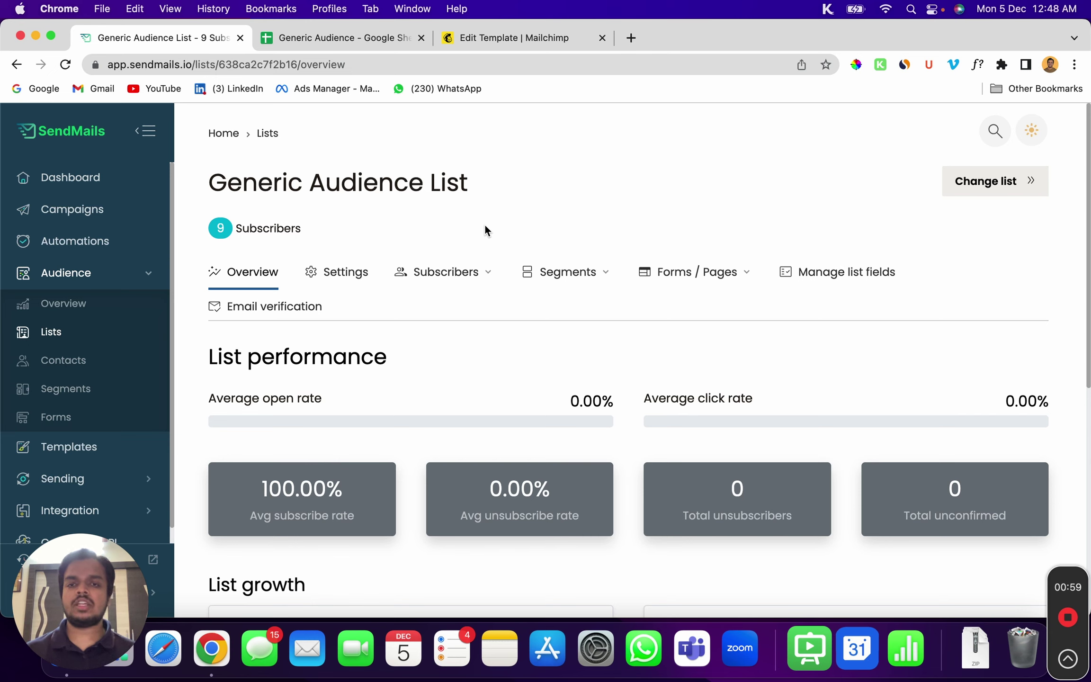
{"action": "left_click", "coordinate": [463, 272]}
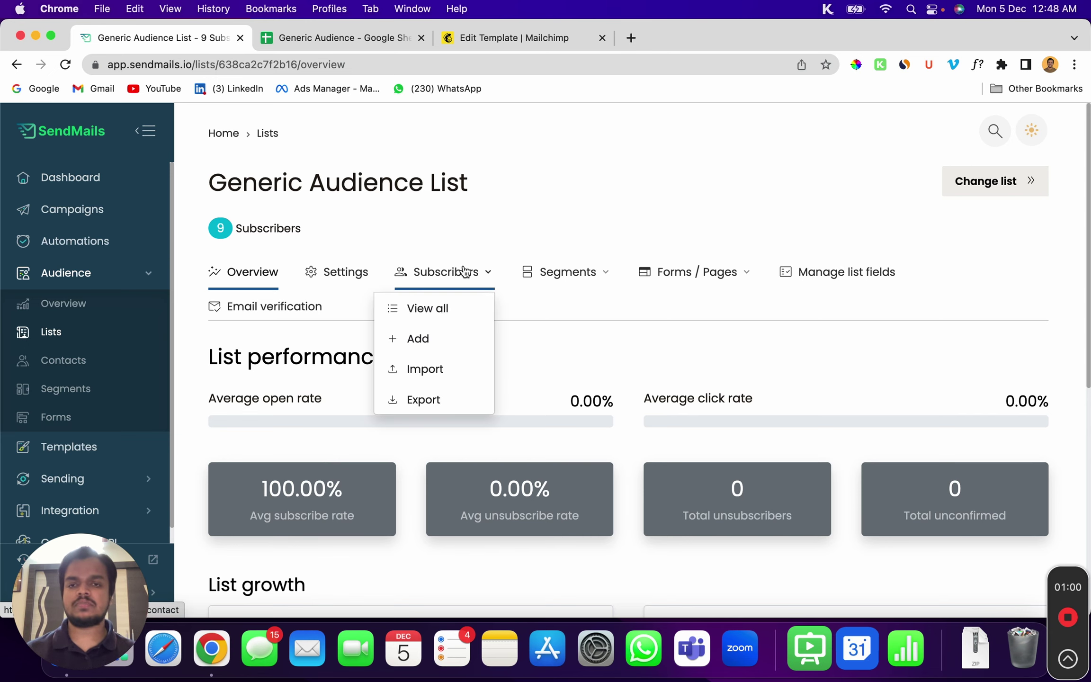
{"action": "left_click", "coordinate": [441, 338]}
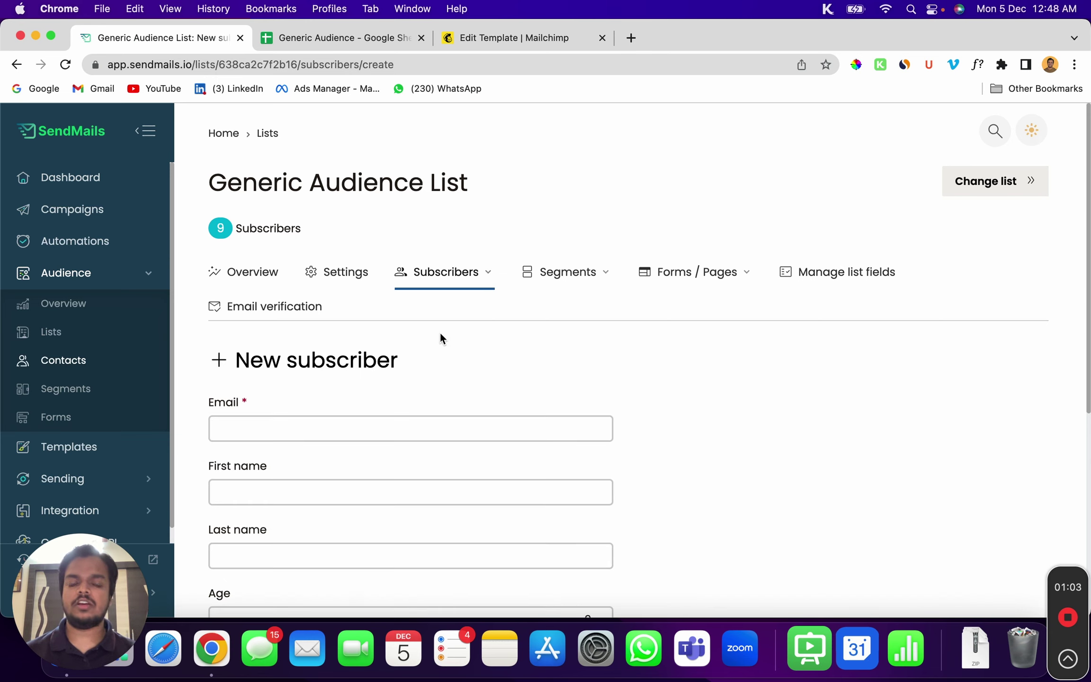
Download the Generic Audience Google Sheet as a CSV file and save it
{"action": "left_click", "coordinate": [308, 42]}
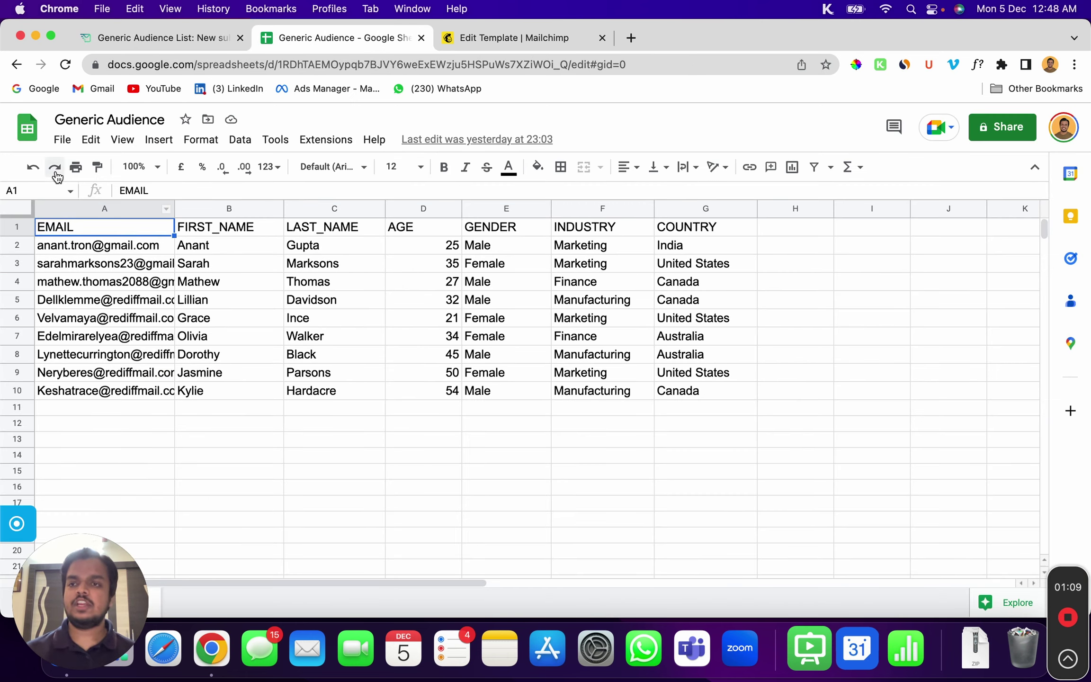
{"action": "left_click", "coordinate": [64, 142]}
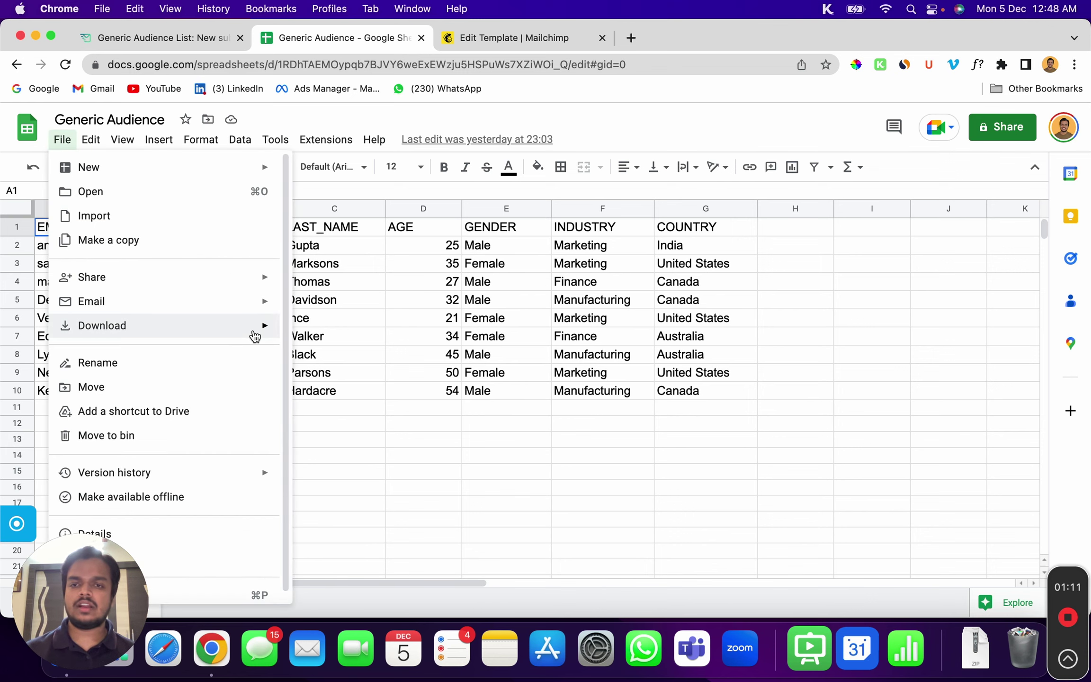
{"action": "mouse_move", "coordinate": [246, 339]}
{"action": "left_click", "coordinate": [339, 430]}
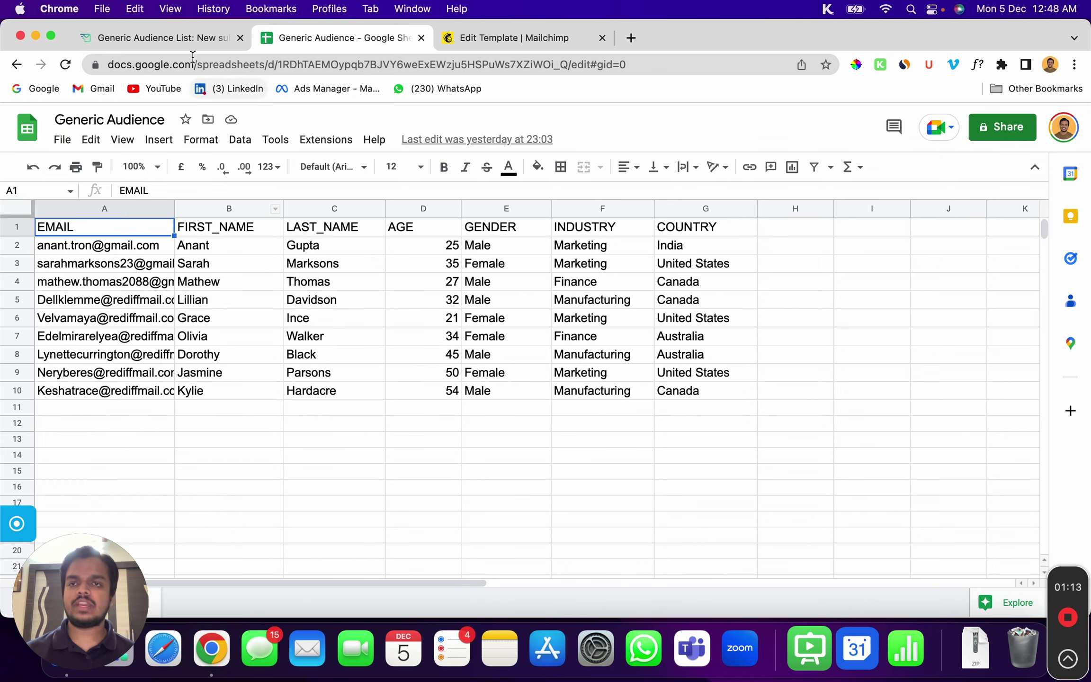
{"action": "left_click", "coordinate": [195, 35]}
{"action": "left_click", "coordinate": [611, 258]}
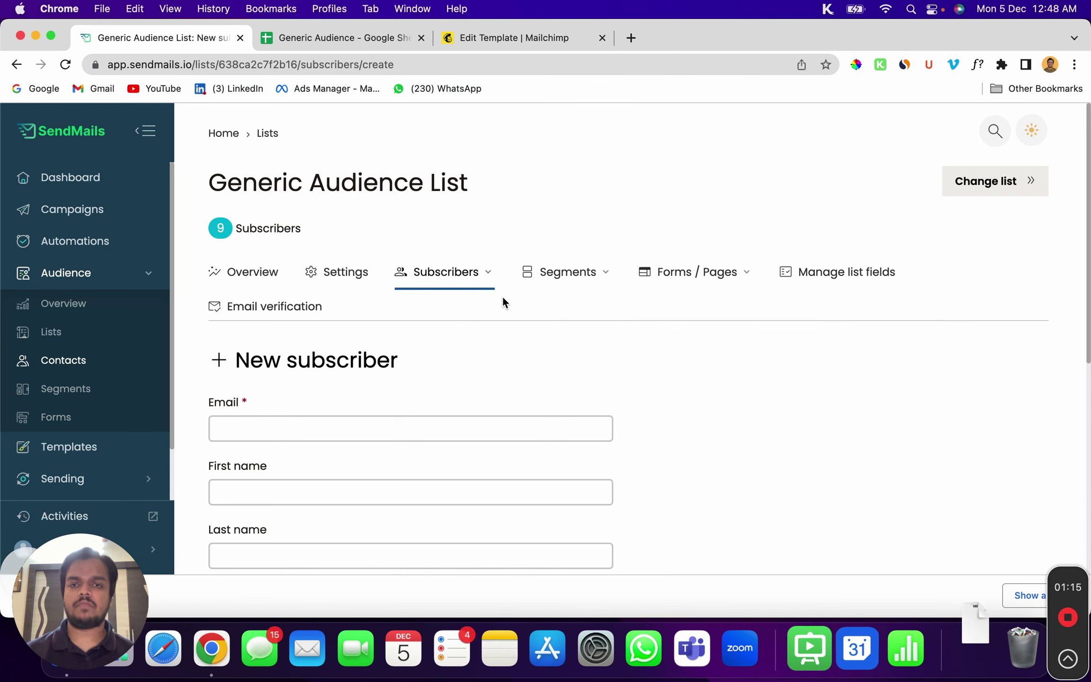
{"action": "left_click", "coordinate": [463, 277]}
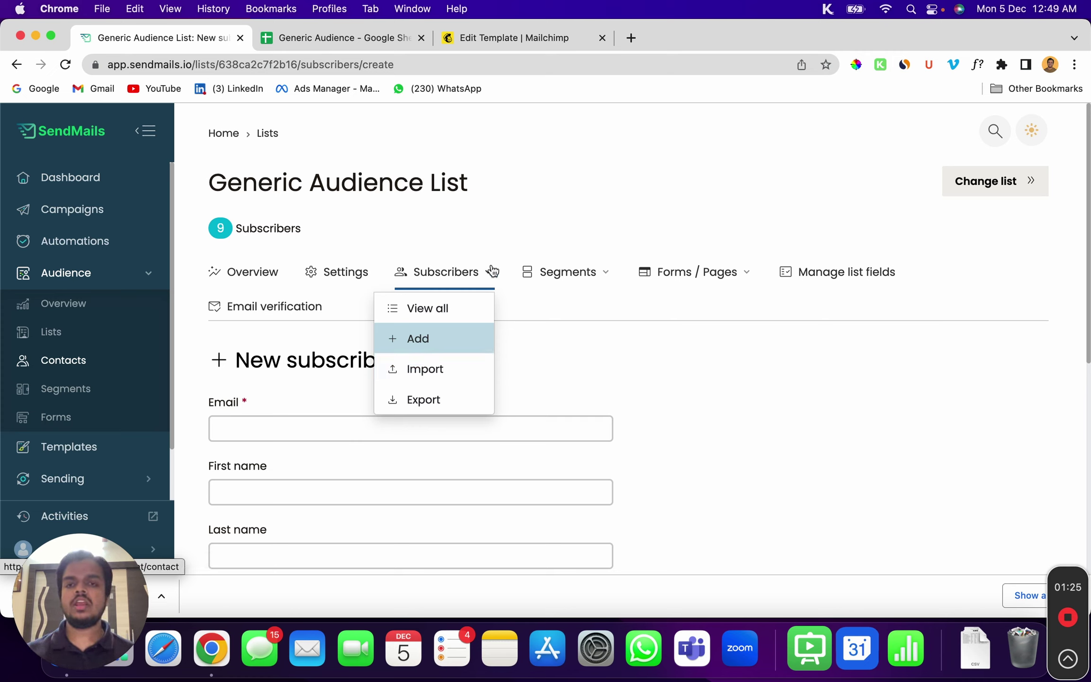
{"action": "left_click", "coordinate": [511, 230]}
{"action": "scroll", "coordinate": [148, 382], "scroll_direction": "down", "scroll_amount": 2}
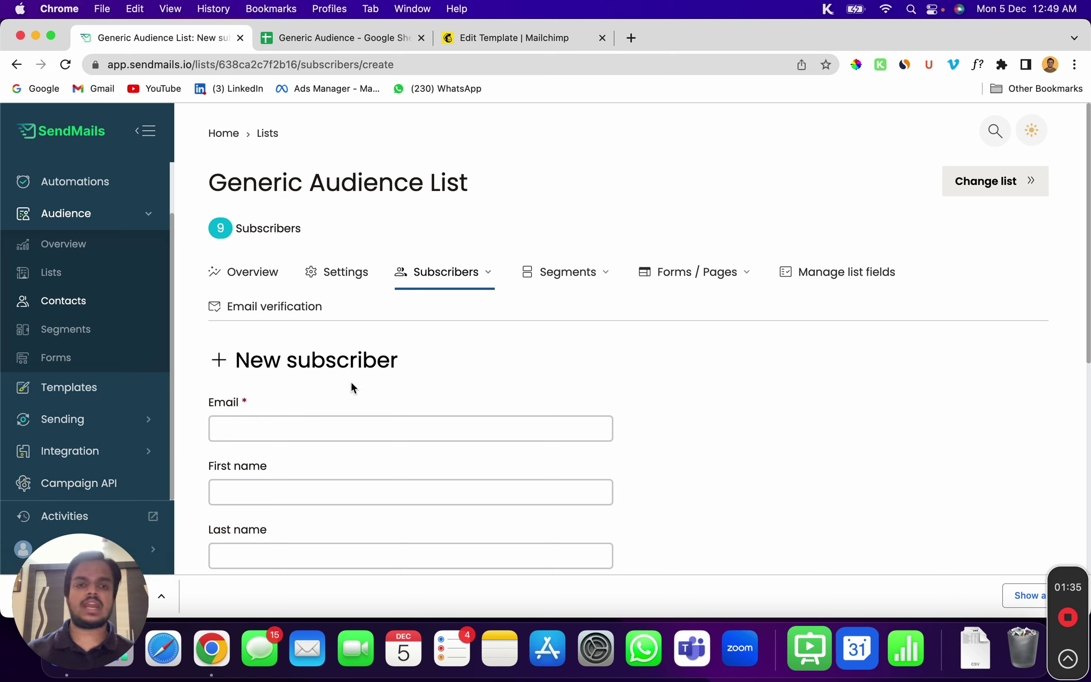
{"action": "left_click", "coordinate": [694, 278]}
Review the Generic Audience List's embedded signup form code and preview, then go to the Mailchimp template editor
{"action": "left_click", "coordinate": [676, 324]}
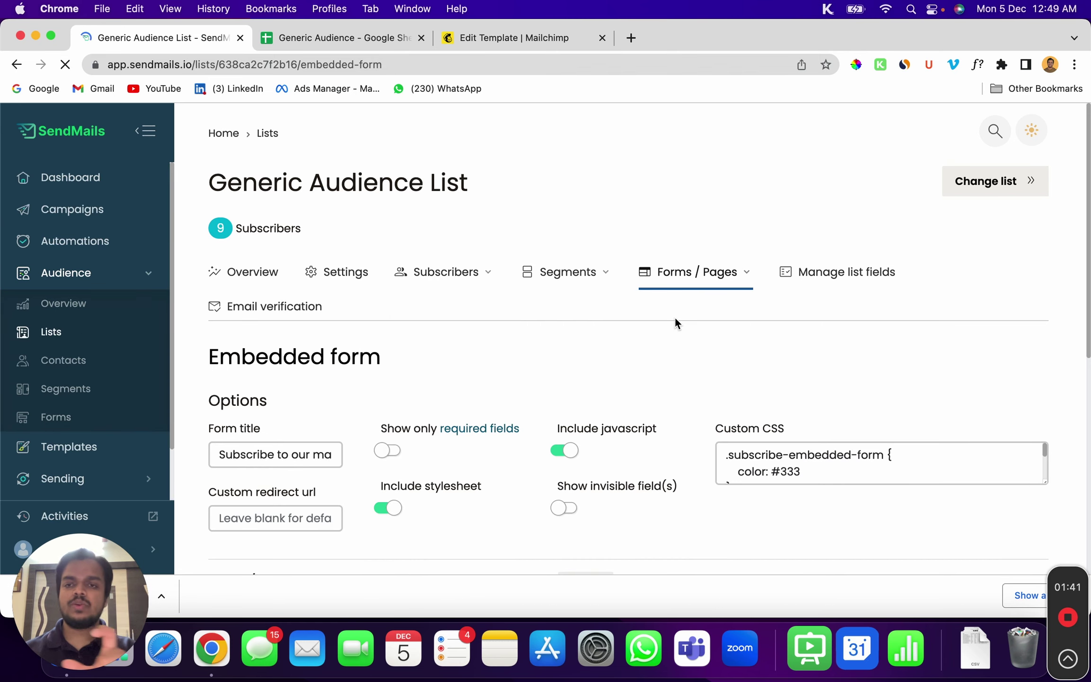
{"action": "scroll", "coordinate": [658, 374], "scroll_direction": "down", "scroll_amount": 5}
{"action": "scroll", "coordinate": [658, 371], "scroll_direction": "down", "scroll_amount": 2}
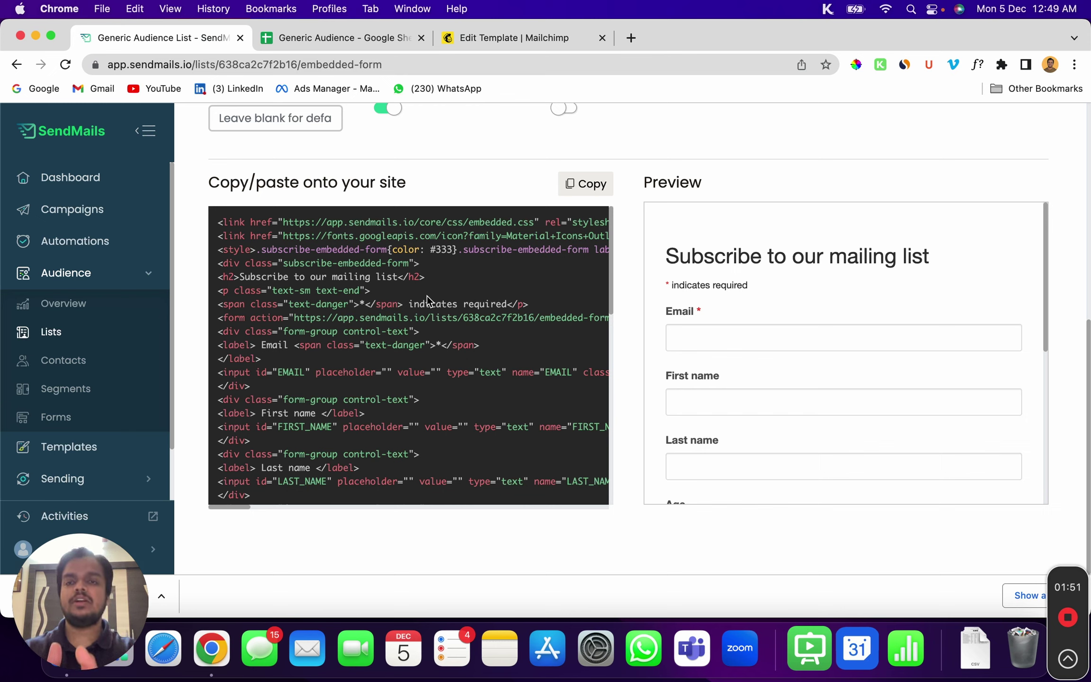
{"action": "scroll", "coordinate": [427, 296], "scroll_direction": "up", "scroll_amount": 10}
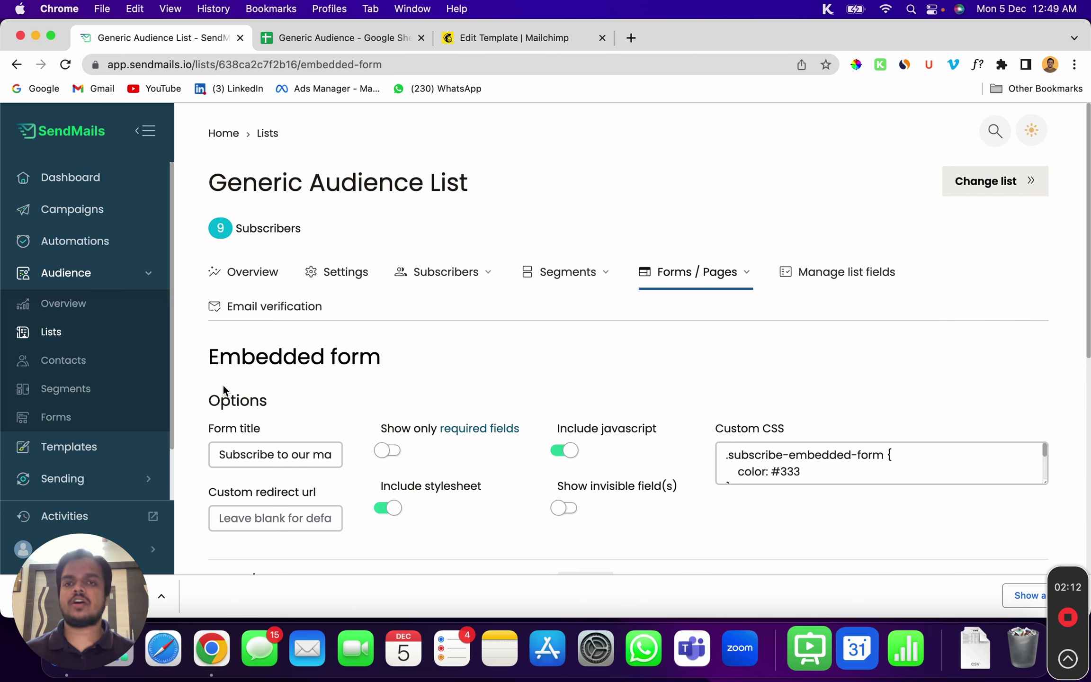
{"action": "left_click", "coordinate": [499, 40]}
{"action": "scroll", "coordinate": [231, 213], "scroll_direction": "up", "scroll_amount": 10}
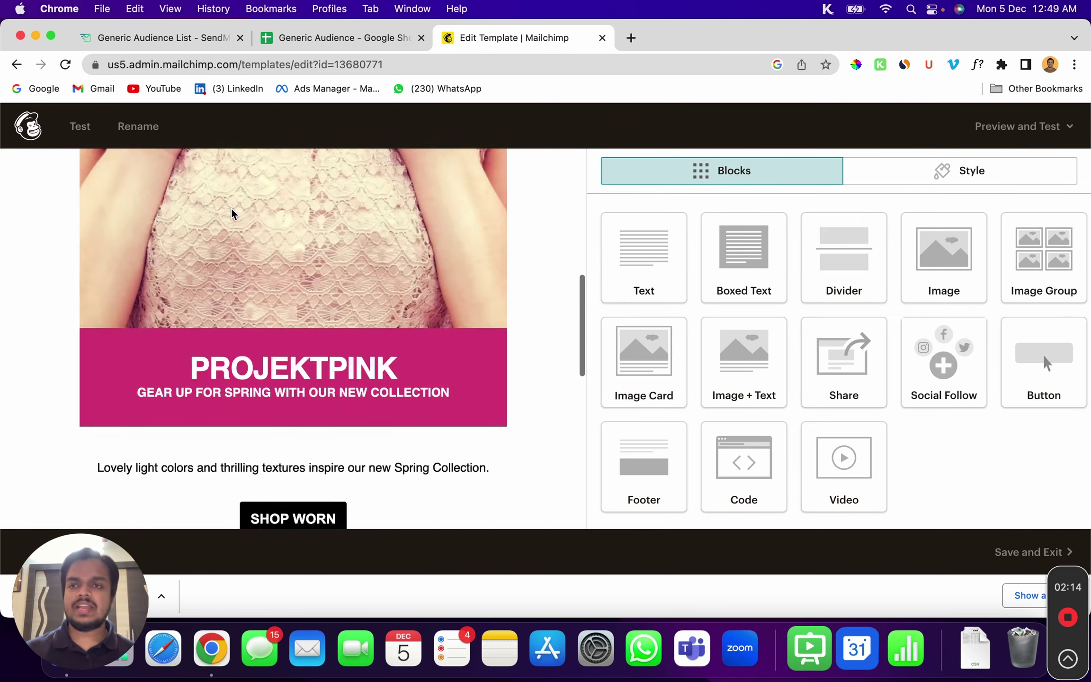
Export all GrowMeOrganic contacts from Mailchimp as a CSV saved to Downloads
{"action": "scroll", "coordinate": [231, 214], "scroll_direction": "up", "scroll_amount": 4}
{"action": "left_click", "coordinate": [22, 129]}
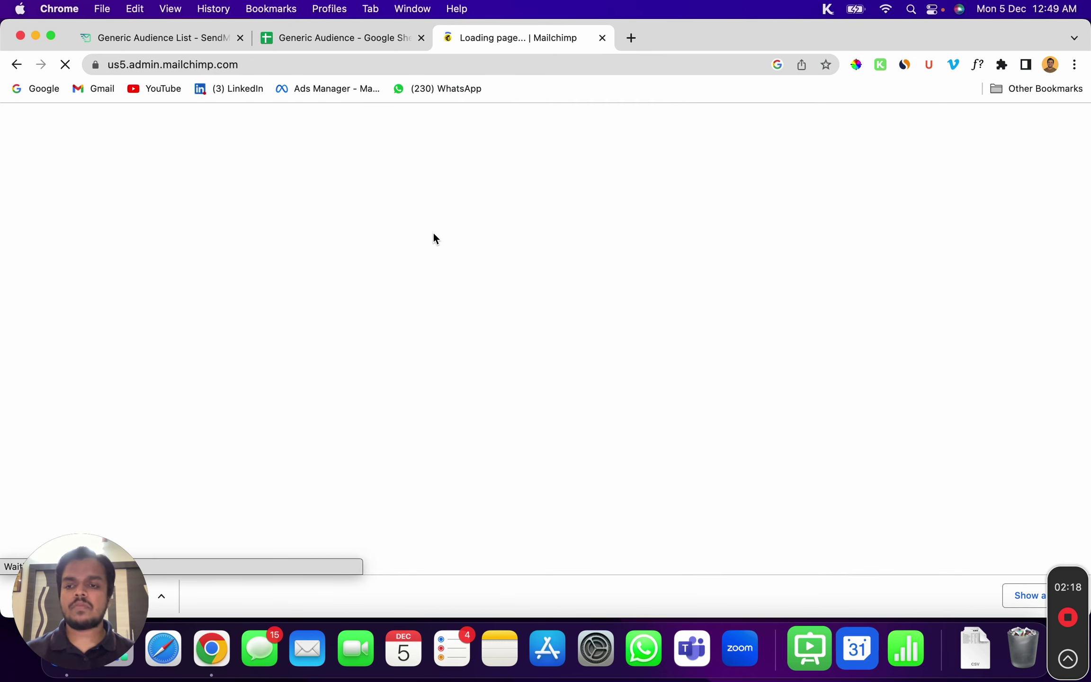
{"action": "scroll", "coordinate": [122, 313], "scroll_direction": "down", "scroll_amount": 2}
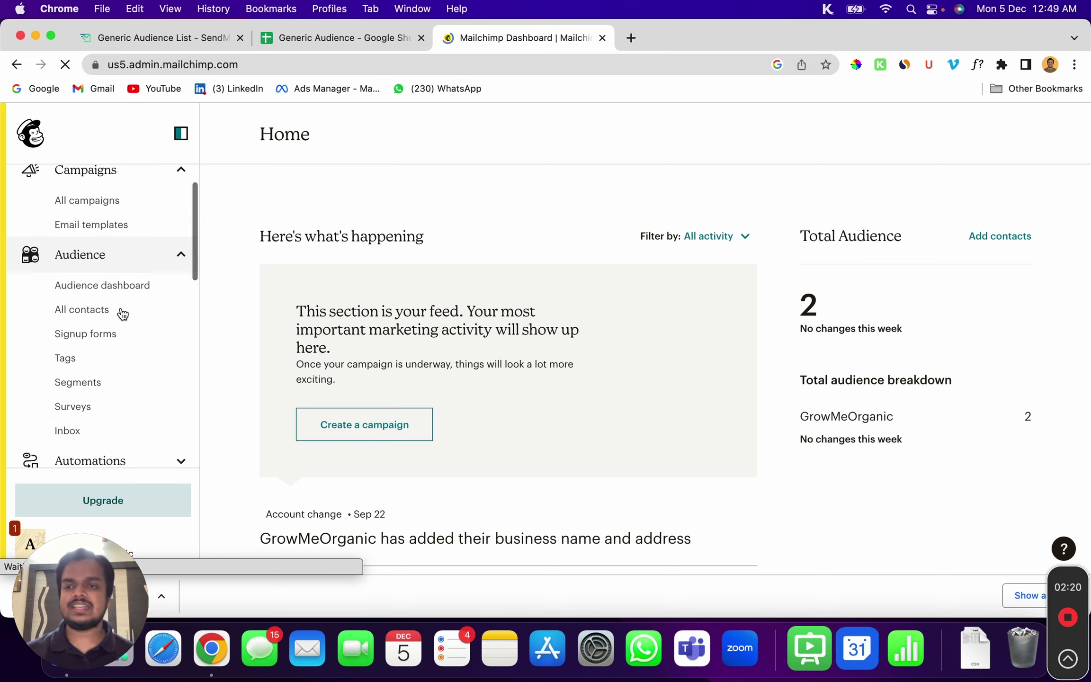
{"action": "left_click", "coordinate": [106, 312]}
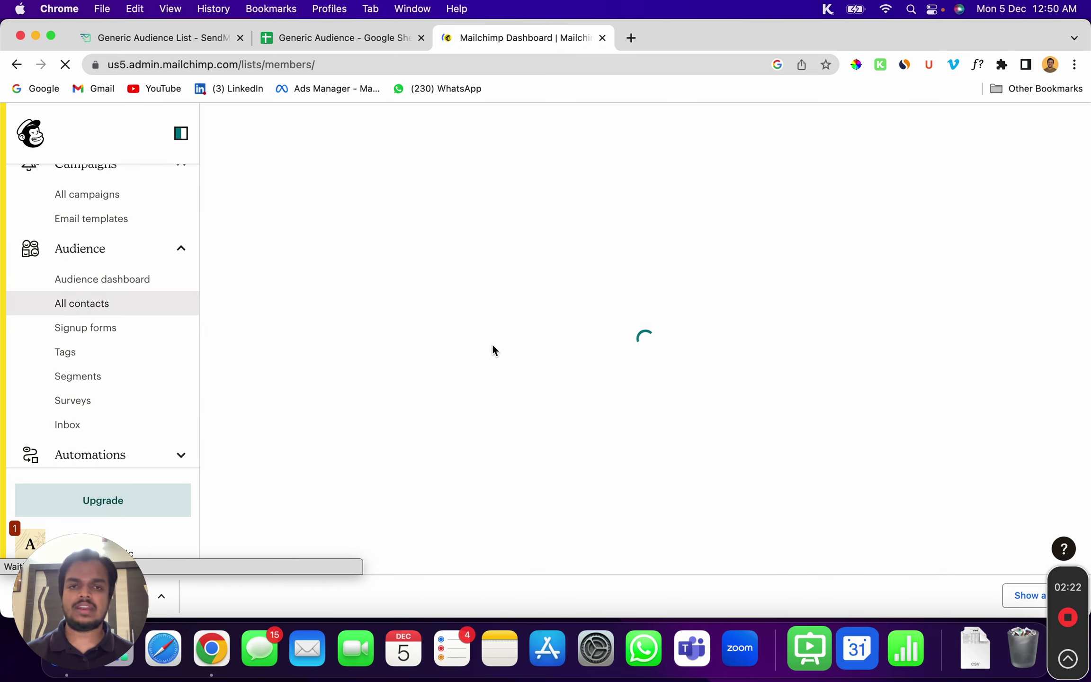
{"action": "scroll", "coordinate": [720, 440], "scroll_direction": "down", "scroll_amount": 3}
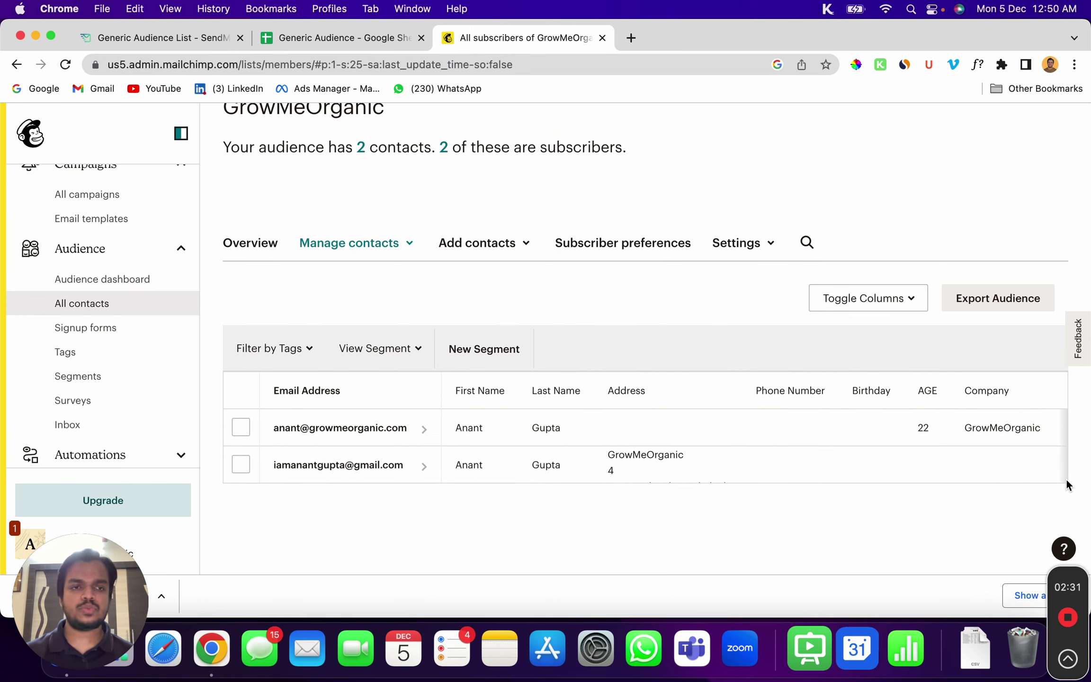
{"action": "left_click", "coordinate": [1000, 304]}
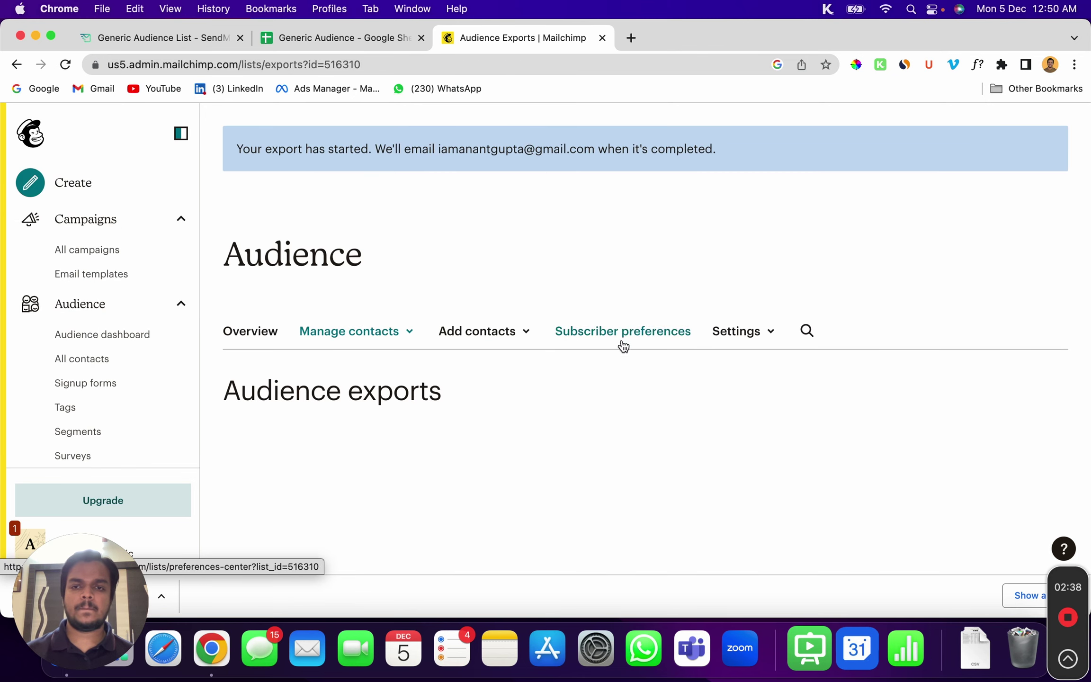
{"action": "scroll", "coordinate": [878, 438], "scroll_direction": "down", "scroll_amount": 3}
{"action": "left_click", "coordinate": [991, 469]}
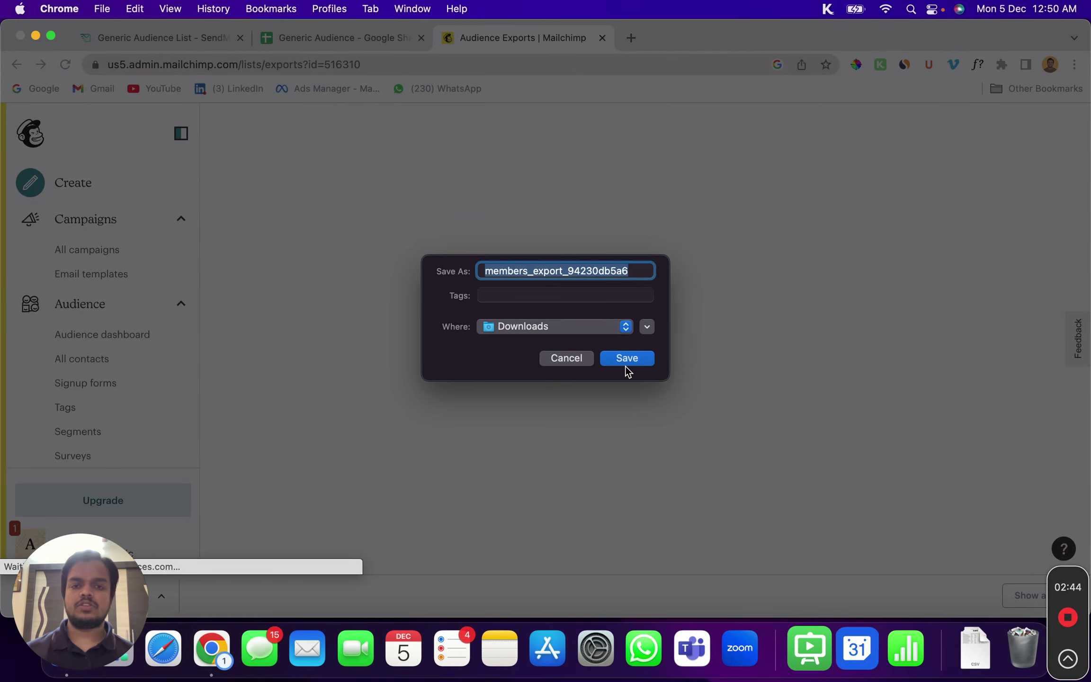
{"action": "left_click", "coordinate": [633, 362]}
Open the Generic Audience List's Email verification page in SendMails
{"action": "left_click", "coordinate": [105, 37]}
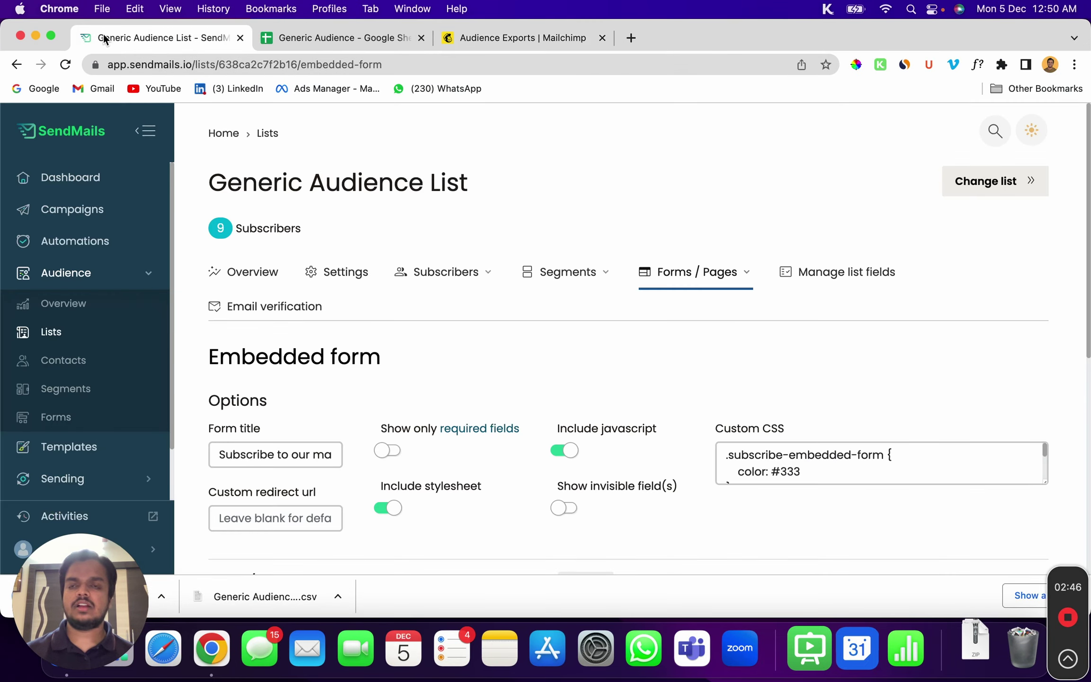
{"action": "left_click", "coordinate": [425, 282]}
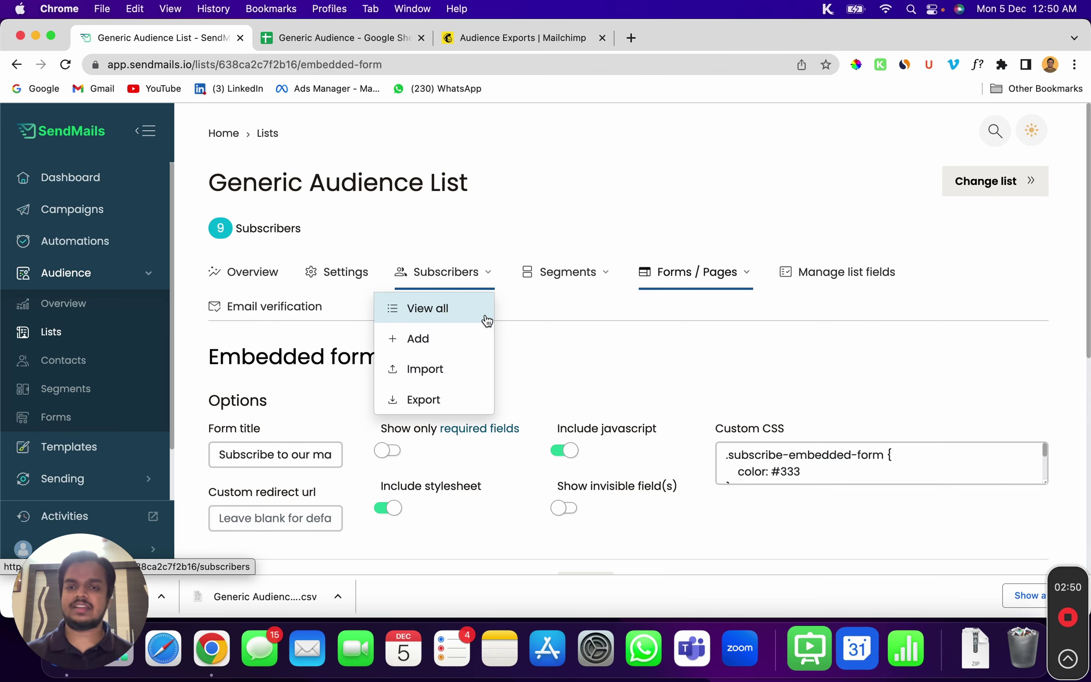
{"action": "left_click", "coordinate": [596, 360]}
{"action": "scroll", "coordinate": [596, 361], "scroll_direction": "down", "scroll_amount": 3}
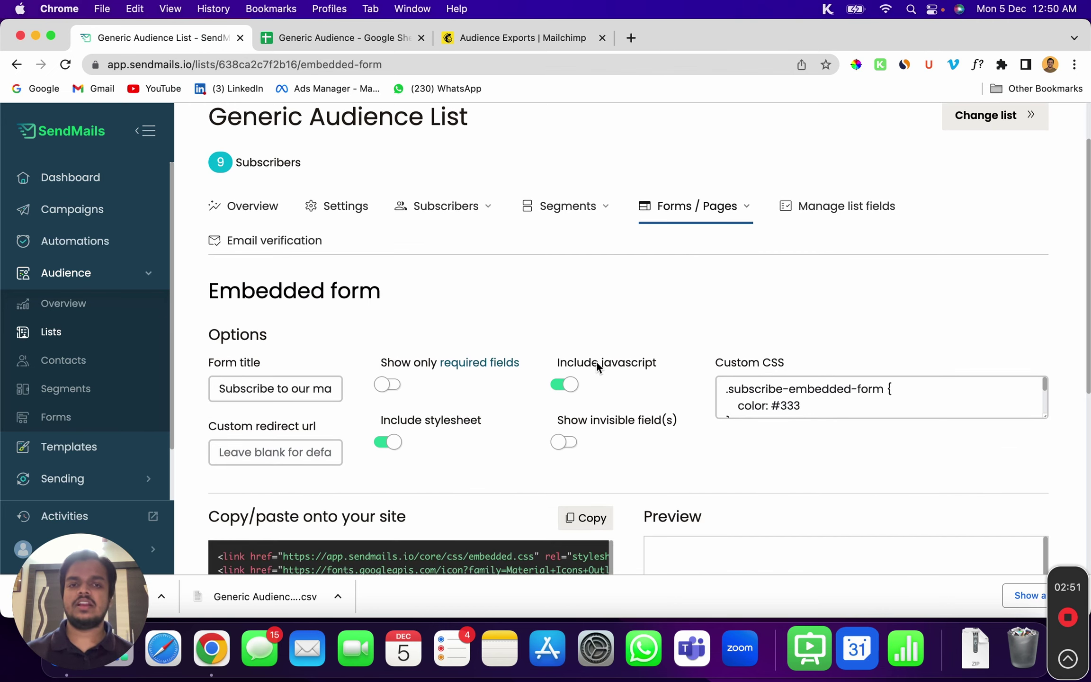
{"action": "left_click", "coordinate": [274, 243]}
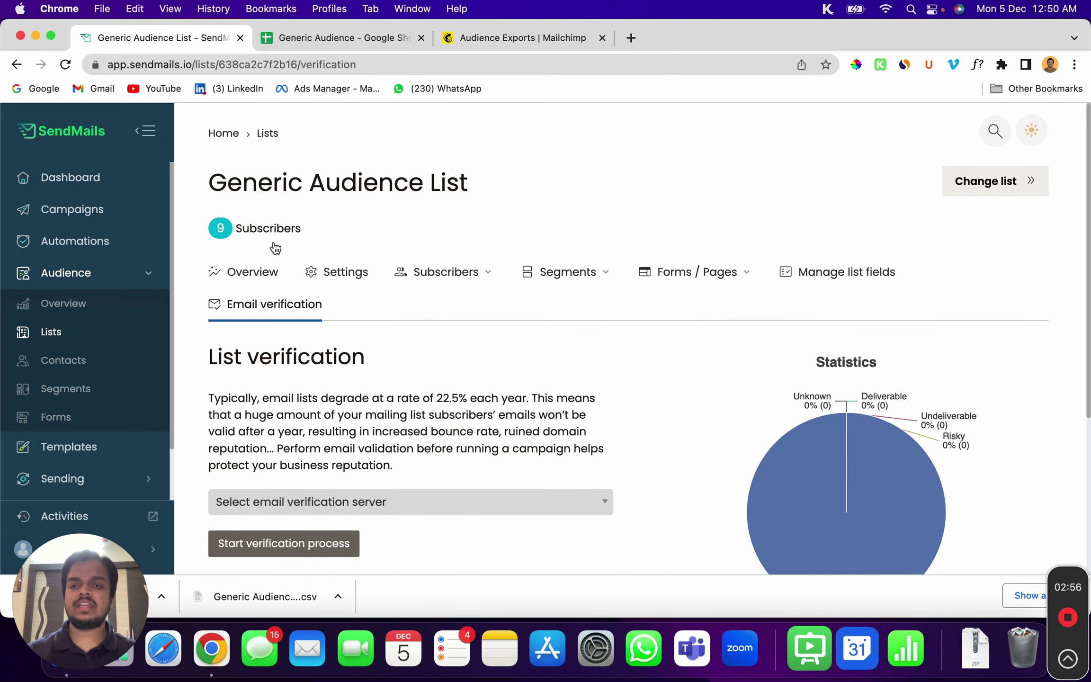
Verify the list's 9 addresses using the Email Validation server
{"action": "scroll", "coordinate": [274, 245], "scroll_direction": "down", "scroll_amount": 3}
{"action": "left_click", "coordinate": [271, 427]}
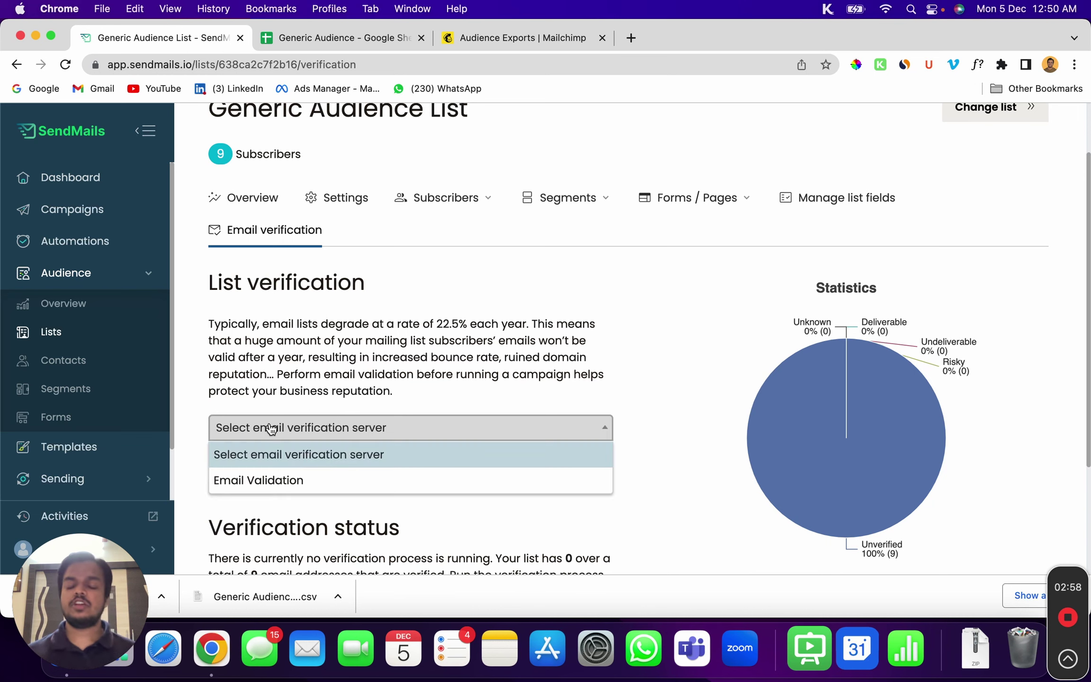
{"action": "left_click", "coordinate": [254, 481]}
{"action": "scroll", "coordinate": [232, 410], "scroll_direction": "down", "scroll_amount": 4}
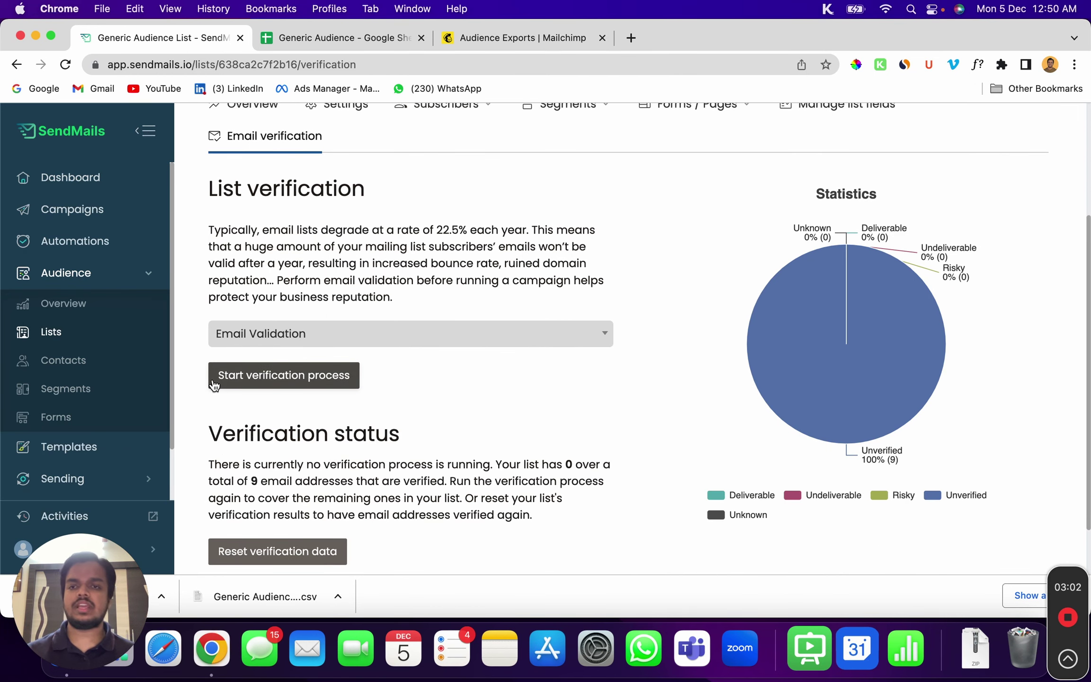
{"action": "left_click", "coordinate": [262, 384]}
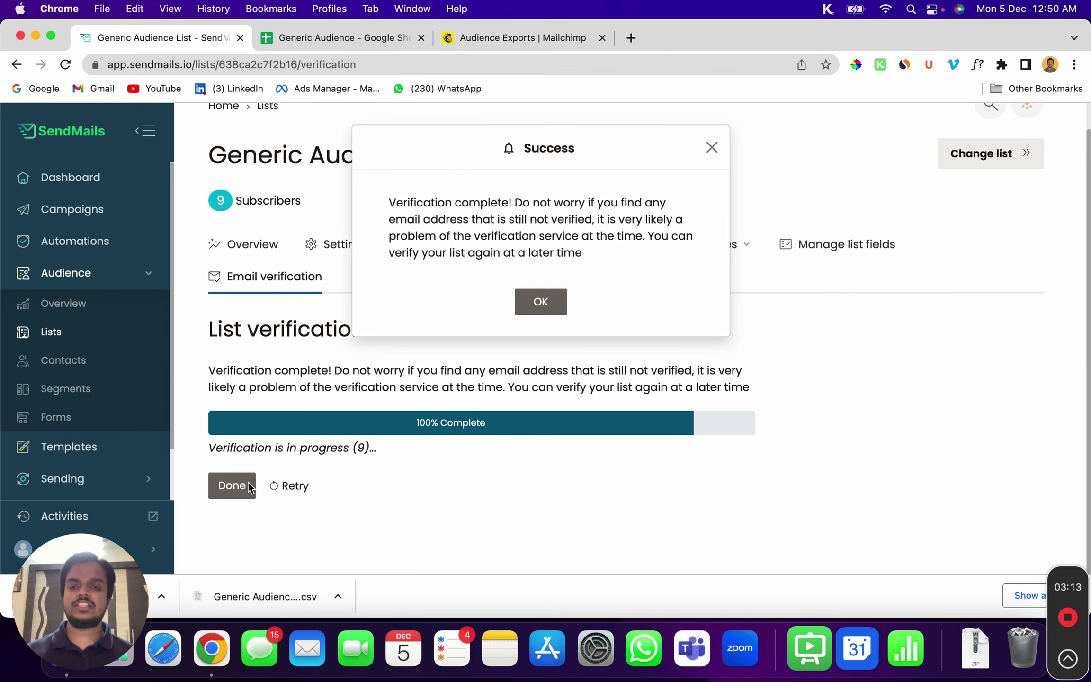
Finish verification and review the chart: 3 deliverable (33.33%), 6 undeliverable (66.67%)
{"action": "left_click", "coordinate": [541, 304]}
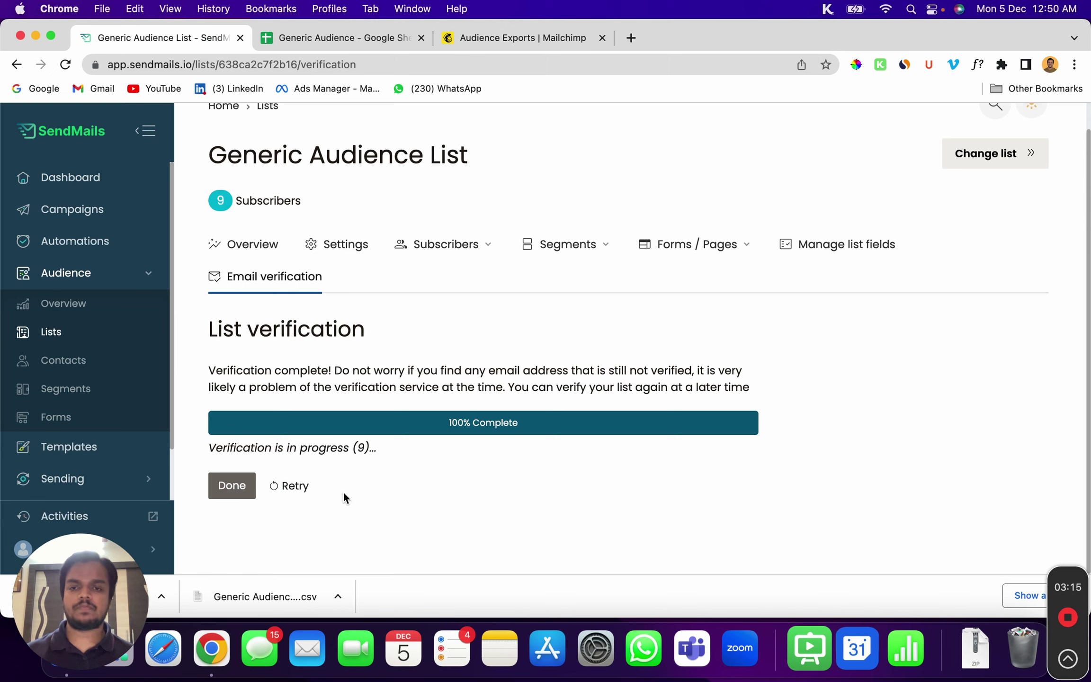
{"action": "left_click", "coordinate": [241, 490]}
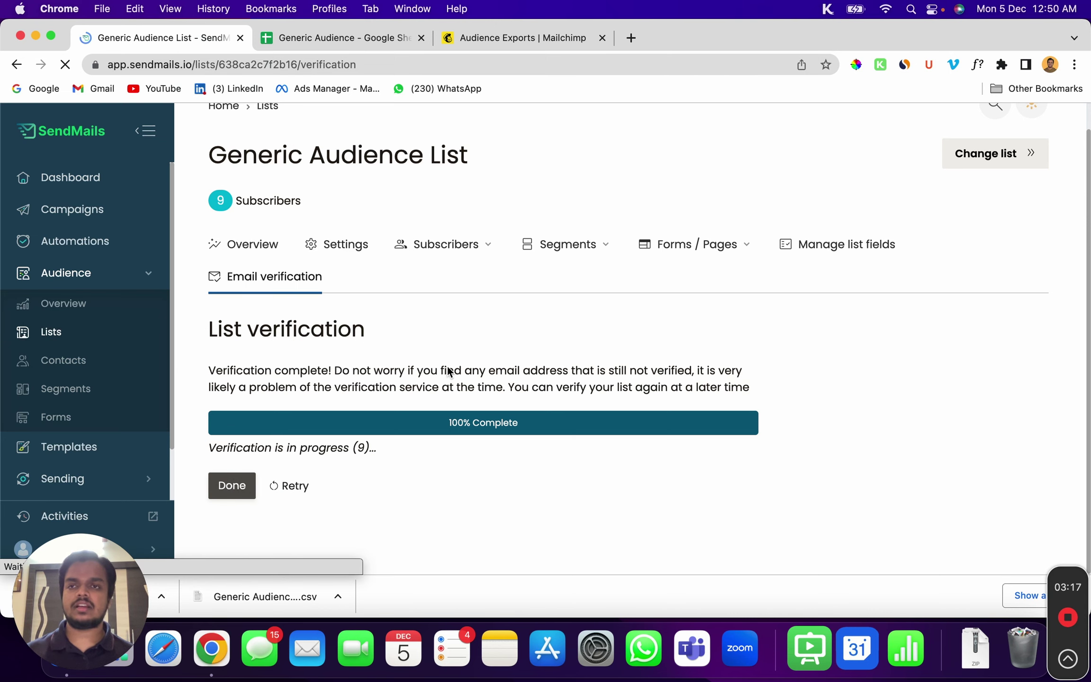
{"action": "scroll", "coordinate": [449, 363], "scroll_direction": "down", "scroll_amount": 3}
{"action": "mouse_move", "coordinate": [910, 295]}
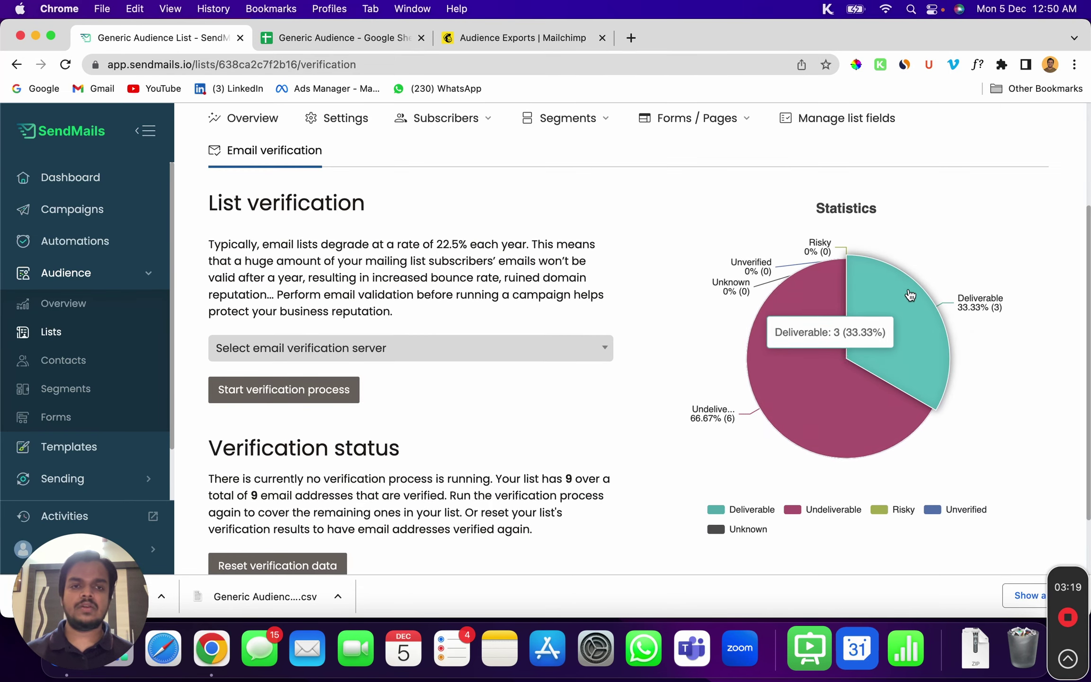
{"action": "mouse_move", "coordinate": [840, 265]}
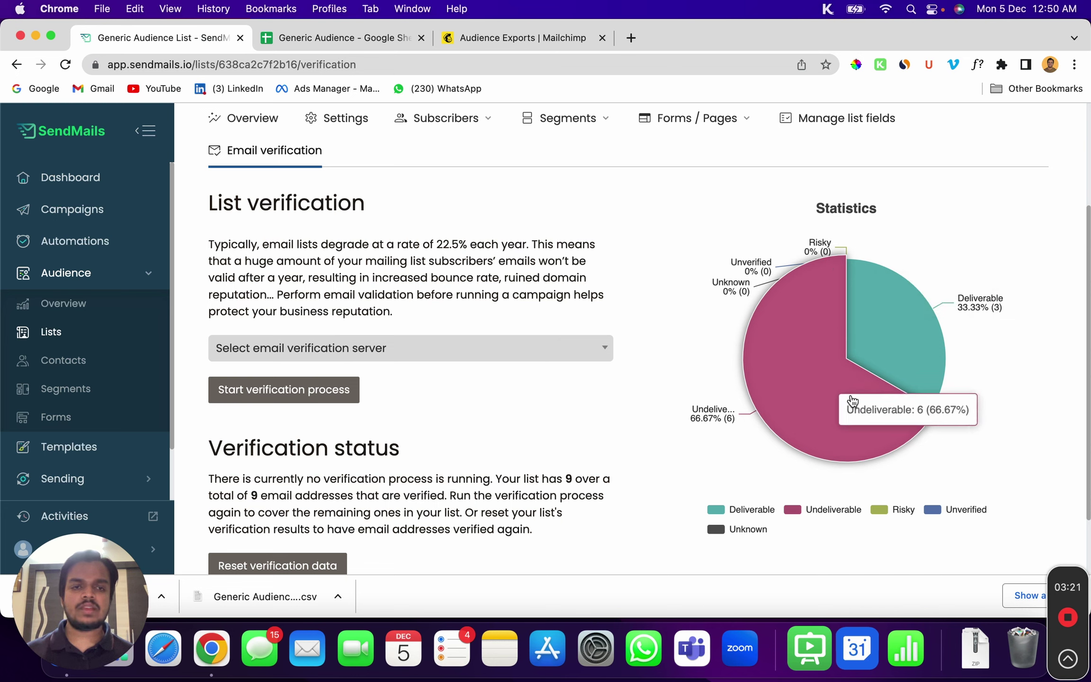
{"action": "mouse_move", "coordinate": [890, 319]}
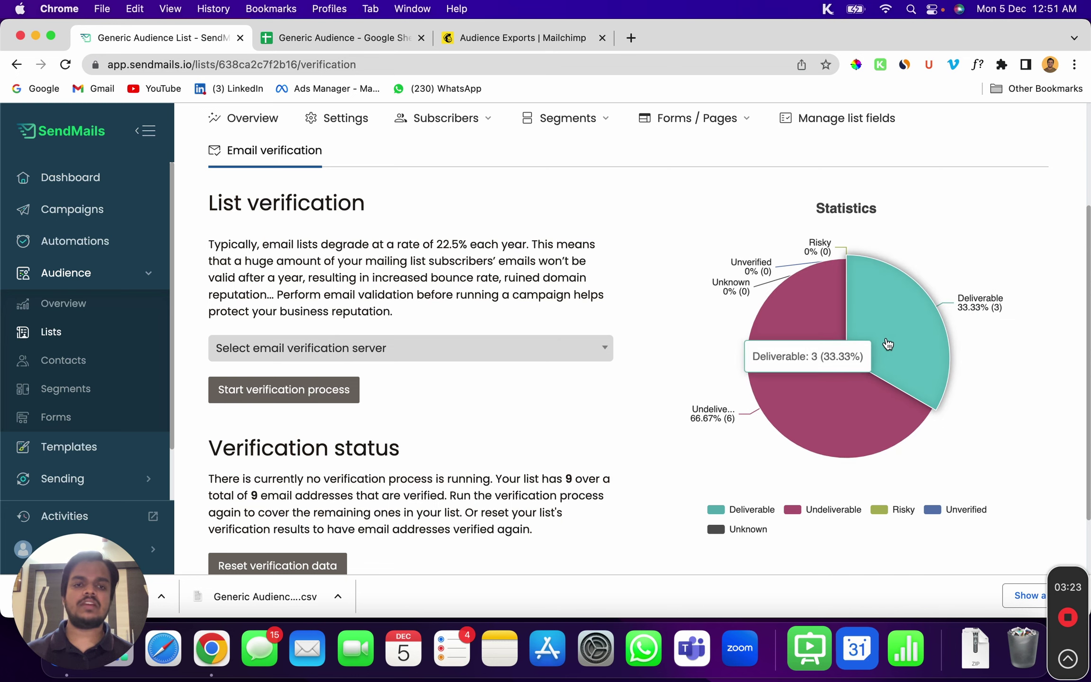
{"action": "mouse_move", "coordinate": [933, 436]}
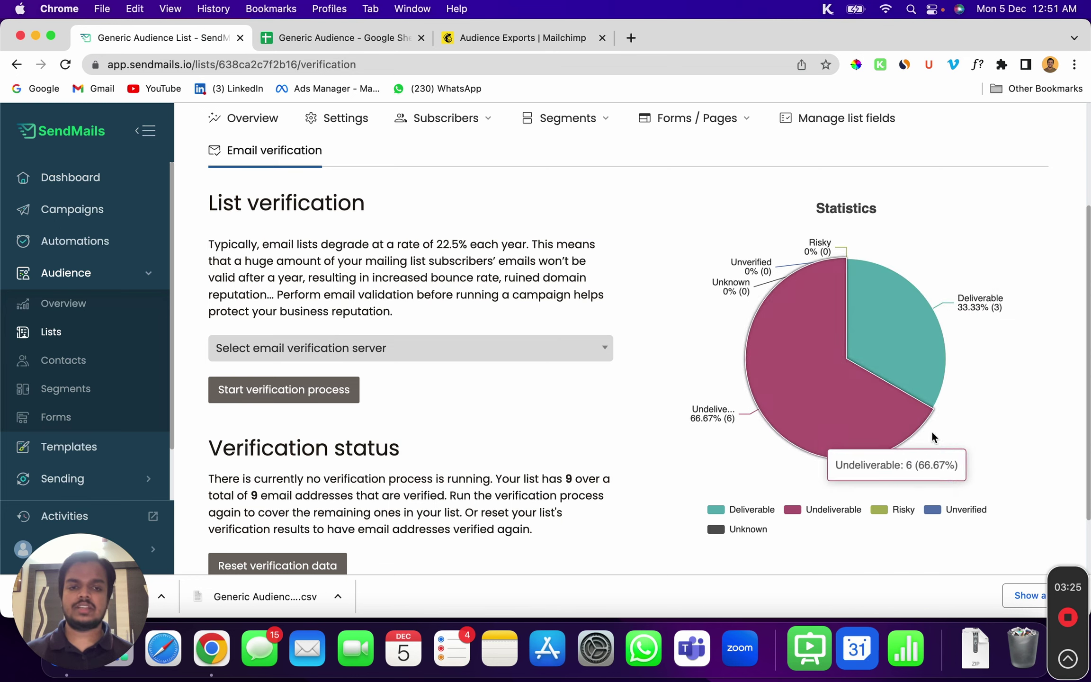
{"action": "scroll", "coordinate": [666, 355], "scroll_direction": "up", "scroll_amount": 3}
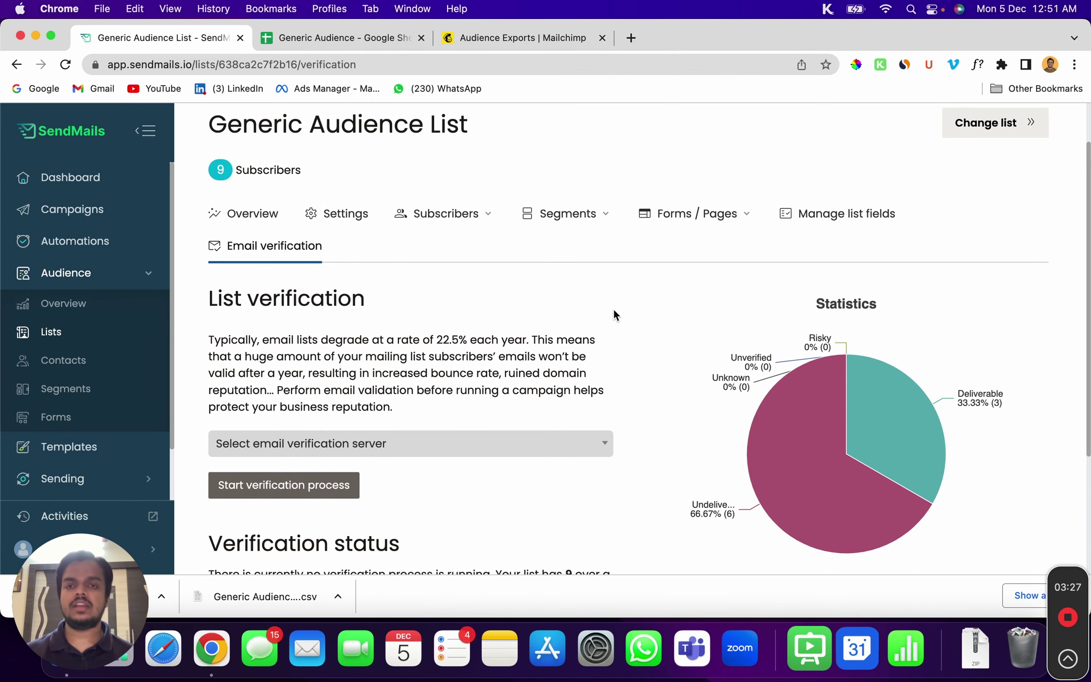
Start a new segment for the list with the condition Age greater than 20
{"action": "left_click", "coordinate": [566, 216]}
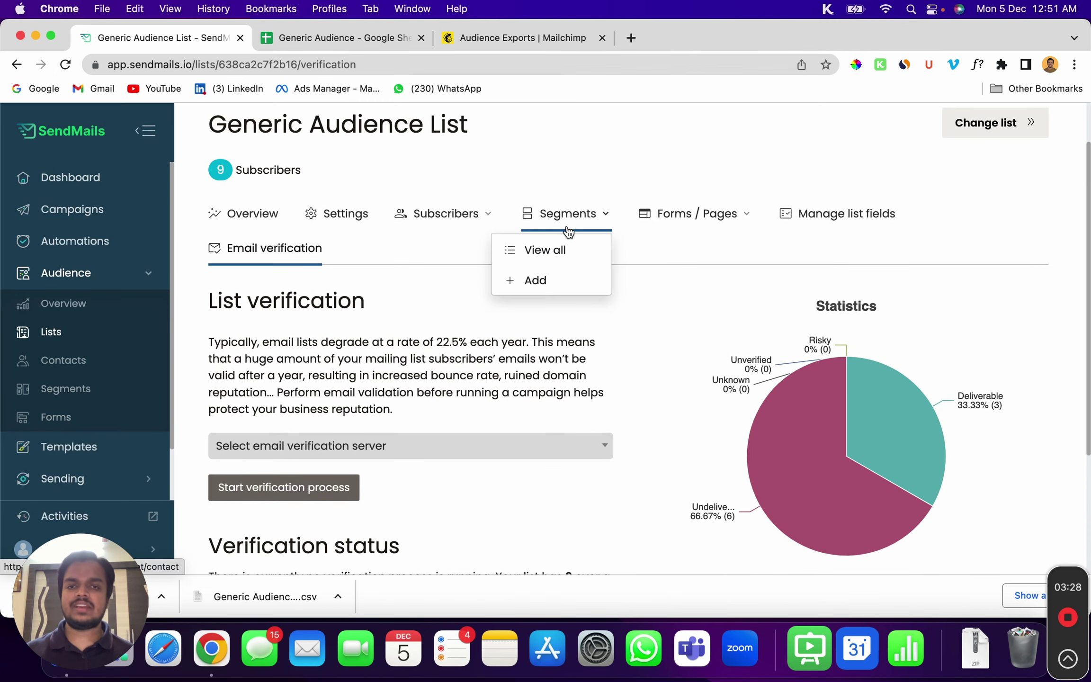
{"action": "left_click", "coordinate": [559, 280]}
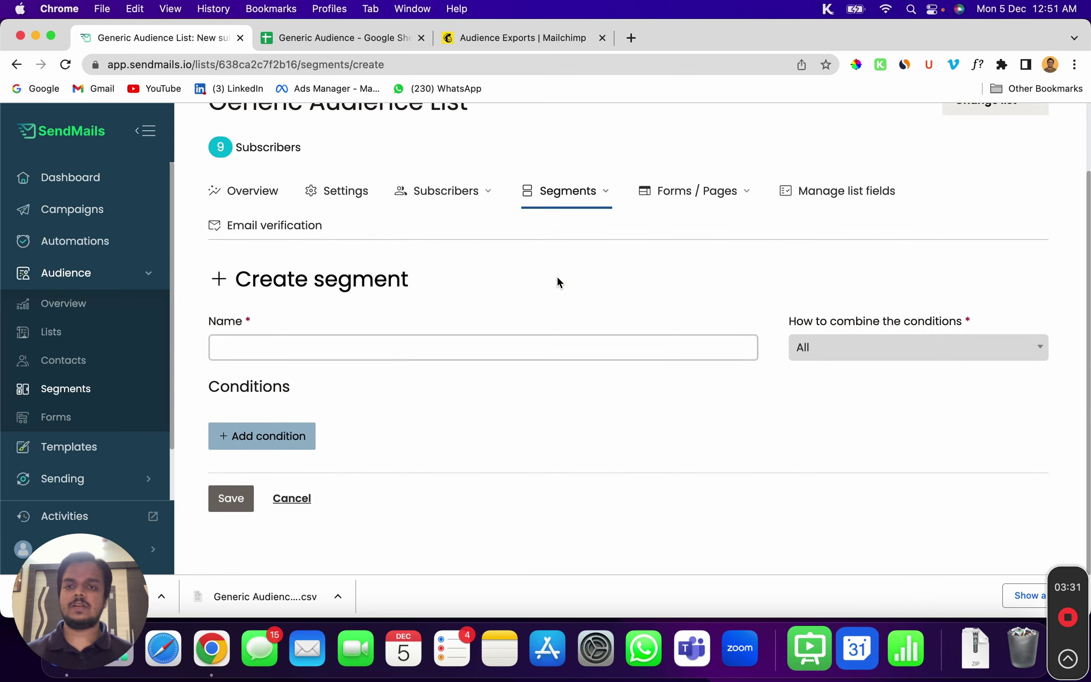
{"action": "left_click", "coordinate": [429, 340]}
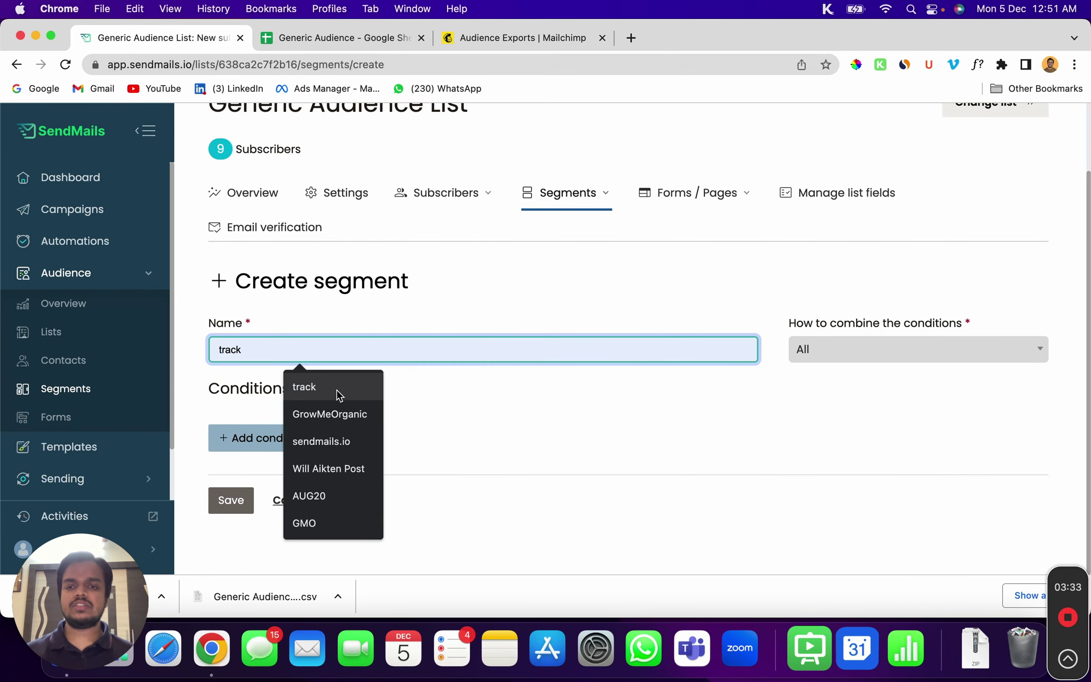
{"action": "left_click", "coordinate": [225, 438]}
{"action": "scroll", "coordinate": [298, 448], "scroll_direction": "down", "scroll_amount": 1}
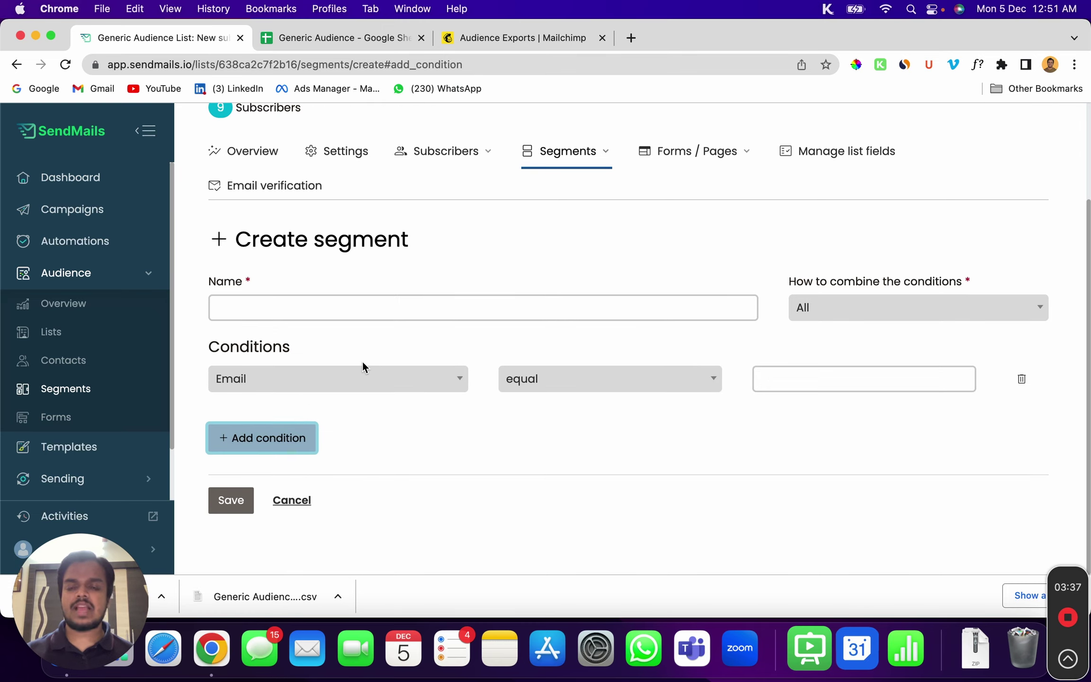
{"action": "left_click", "coordinate": [361, 389]}
{"action": "scroll", "coordinate": [387, 501], "scroll_direction": "down", "scroll_amount": 2}
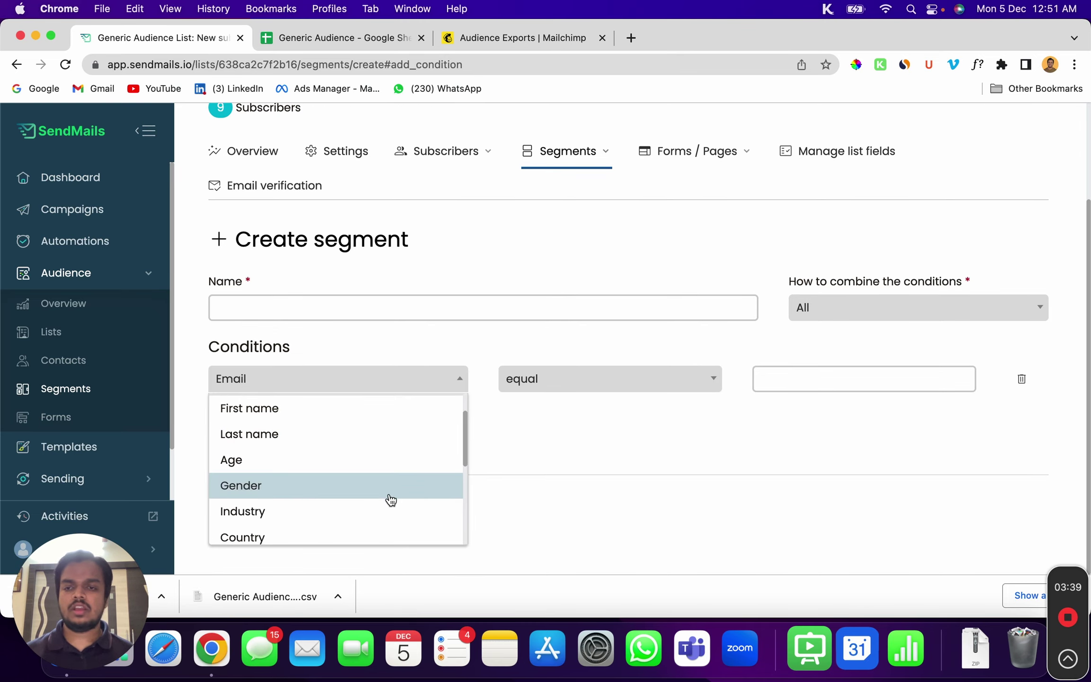
{"action": "left_click", "coordinate": [415, 466]}
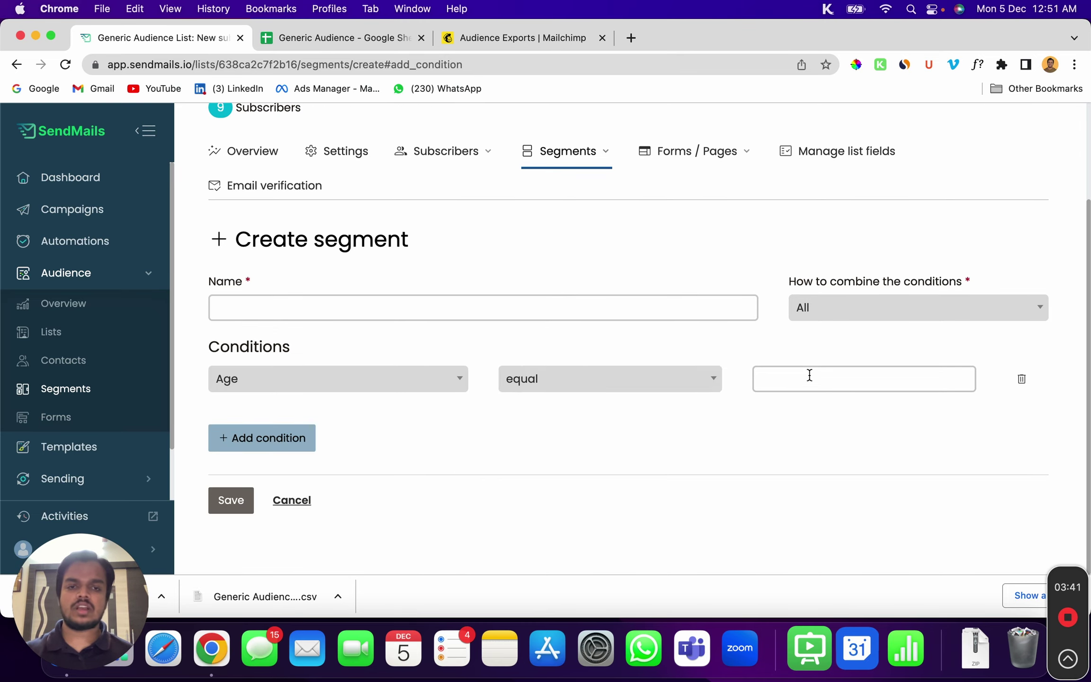
{"action": "left_click", "coordinate": [656, 386]}
{"action": "scroll", "coordinate": [611, 296], "scroll_direction": "down", "scroll_amount": 5}
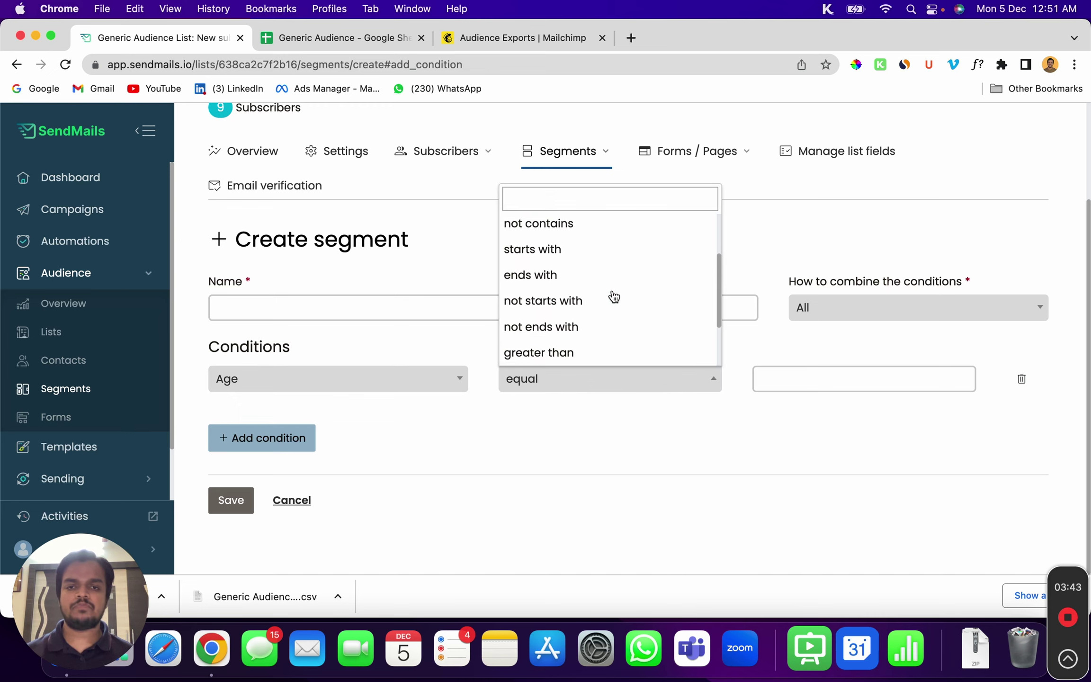
{"action": "left_click", "coordinate": [590, 325]}
{"action": "left_click", "coordinate": [872, 385]}
{"action": "type", "text": "20"}
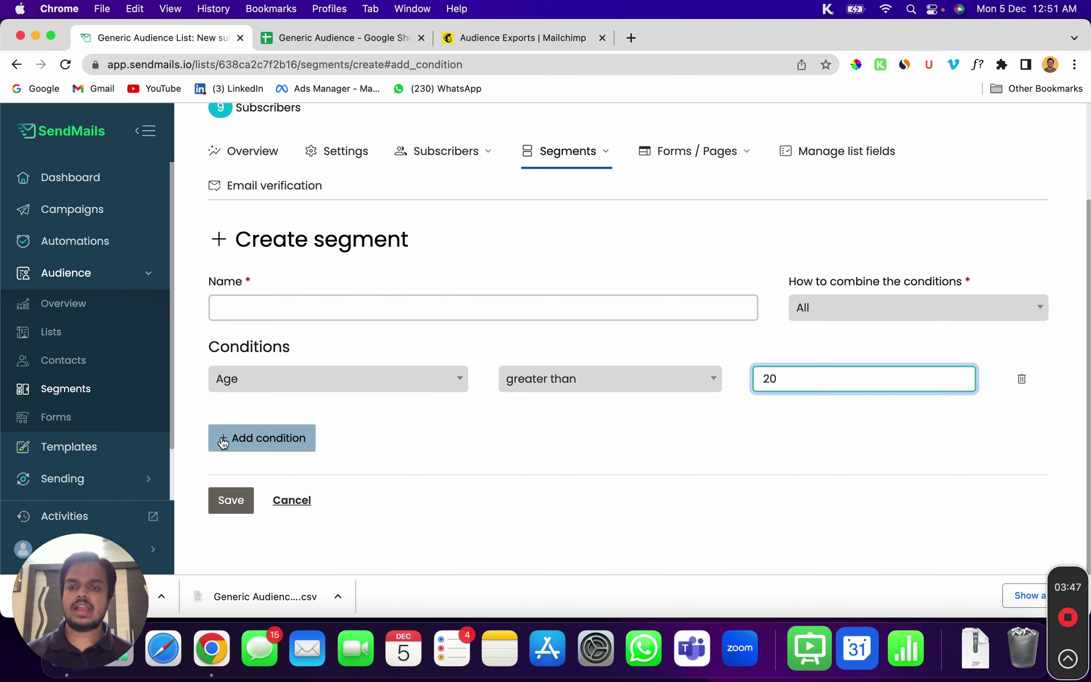
Add a second segment condition: Gender equal Male
{"action": "left_click", "coordinate": [249, 441]}
{"action": "left_click", "coordinate": [284, 425]}
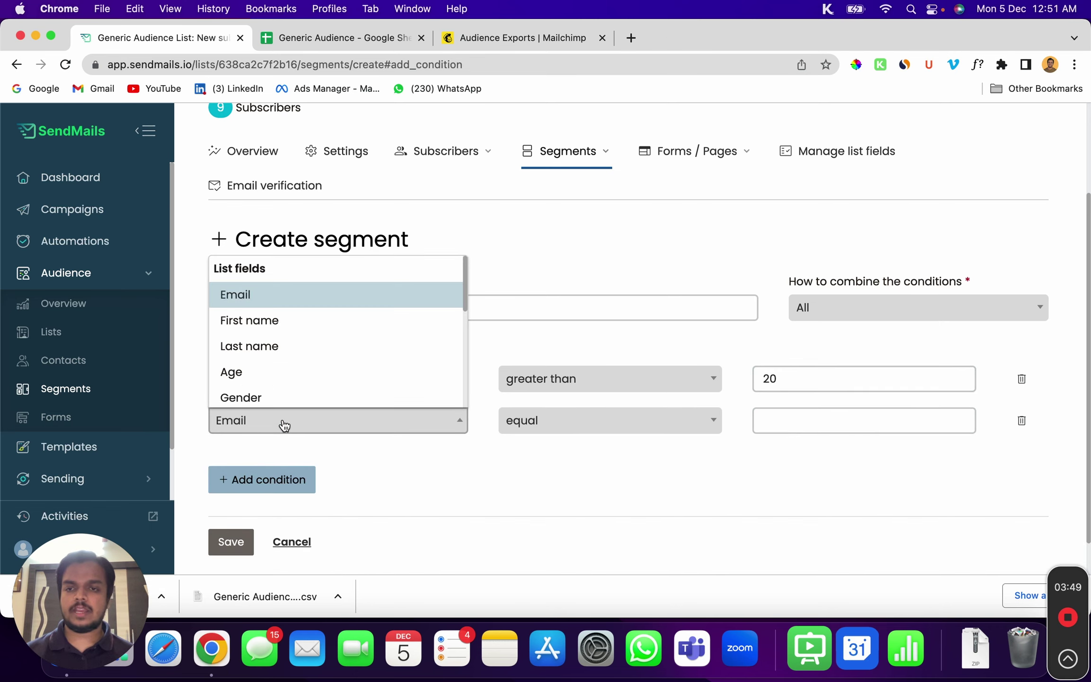
{"action": "scroll", "coordinate": [283, 421], "scroll_direction": "down", "scroll_amount": 1}
{"action": "left_click", "coordinate": [300, 382]}
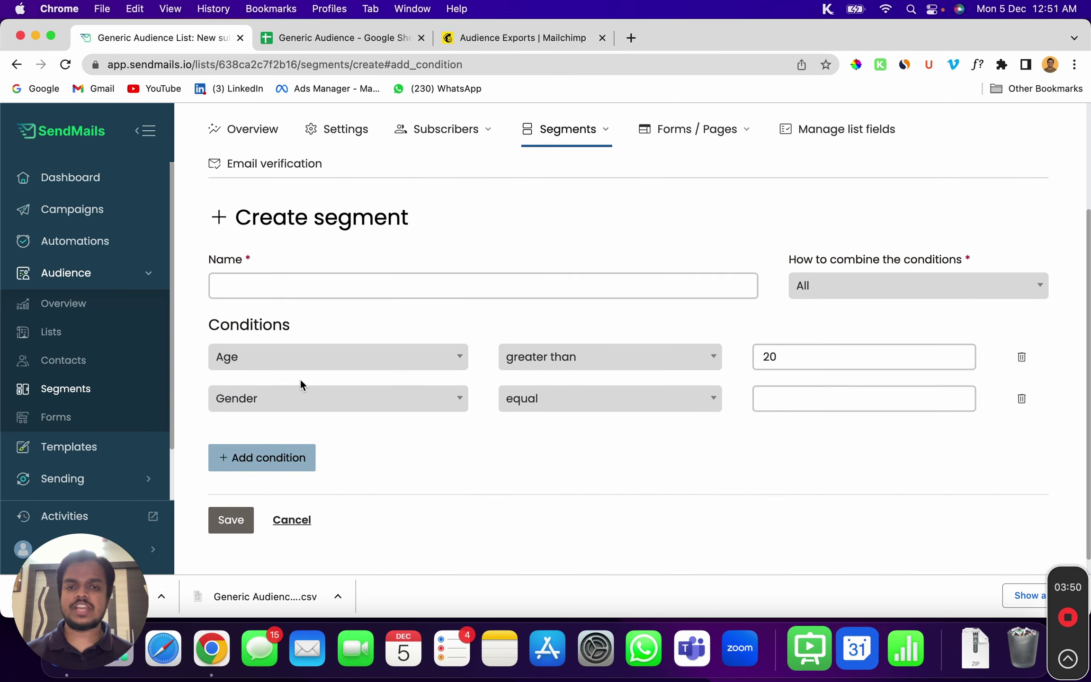
{"action": "left_click", "coordinate": [626, 410]}
{"action": "left_click", "coordinate": [785, 402]}
{"action": "type", "text": "Male"}
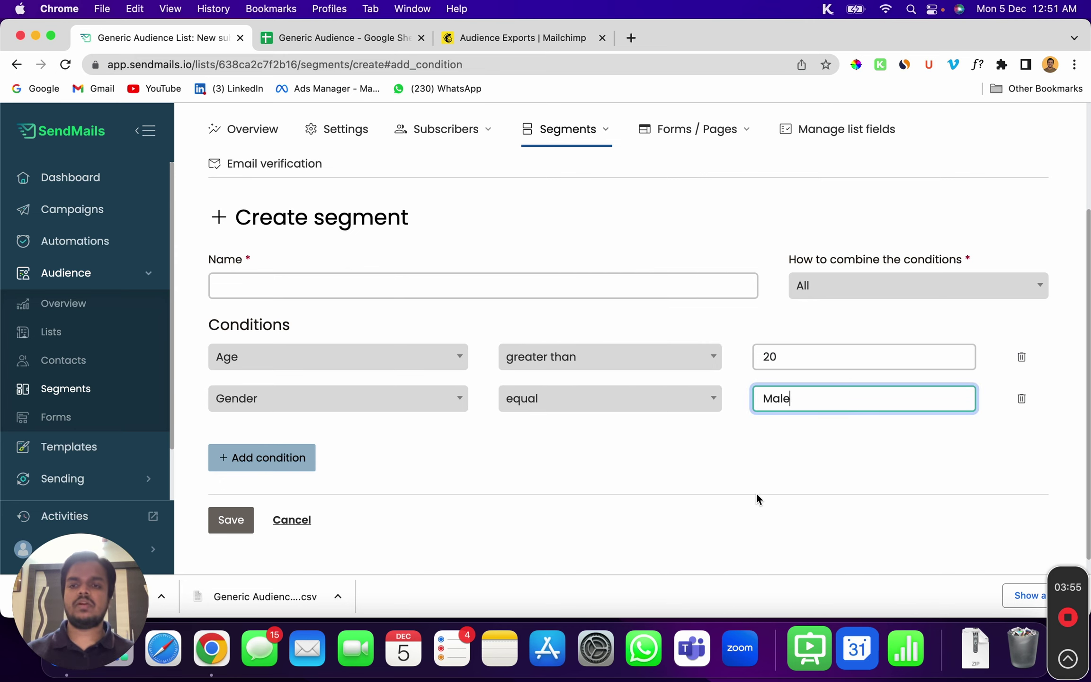
Name the segment 'Segment A' and save it
{"action": "scroll", "coordinate": [750, 507], "scroll_direction": "down", "scroll_amount": 1}
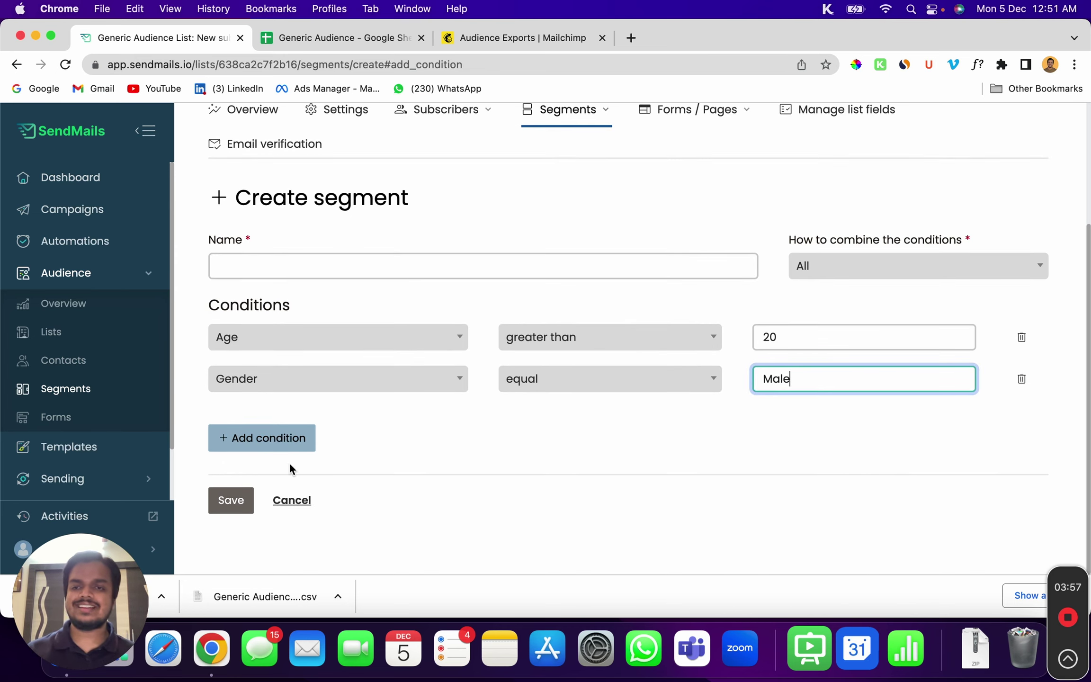
{"action": "left_click", "coordinate": [471, 275]}
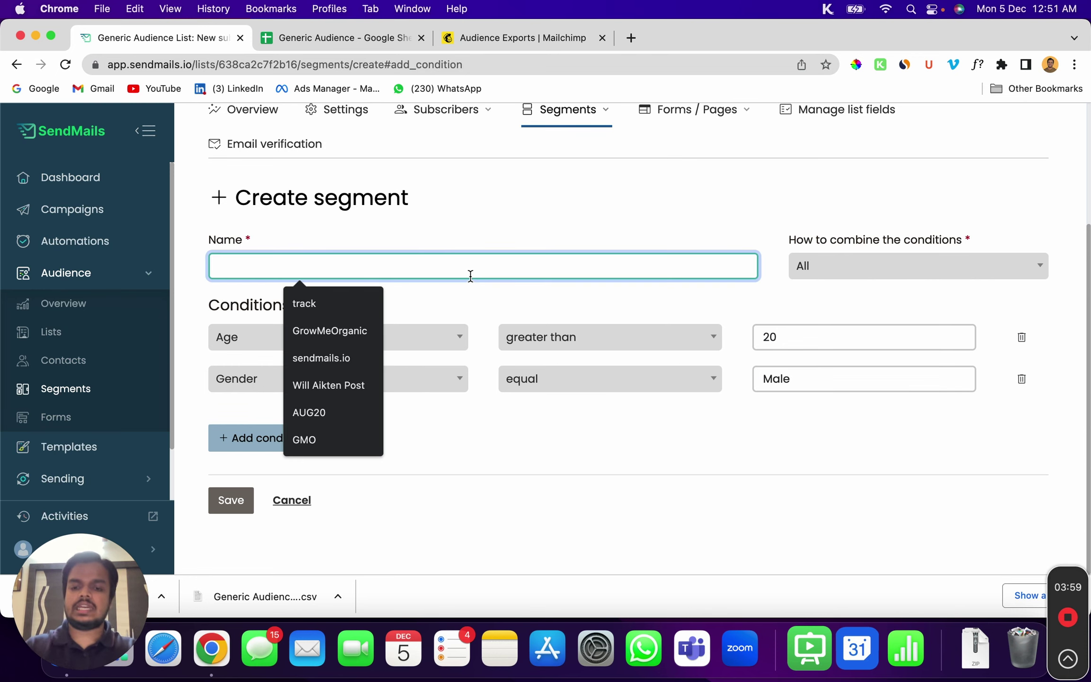
{"action": "type", "text": "Segment A"}
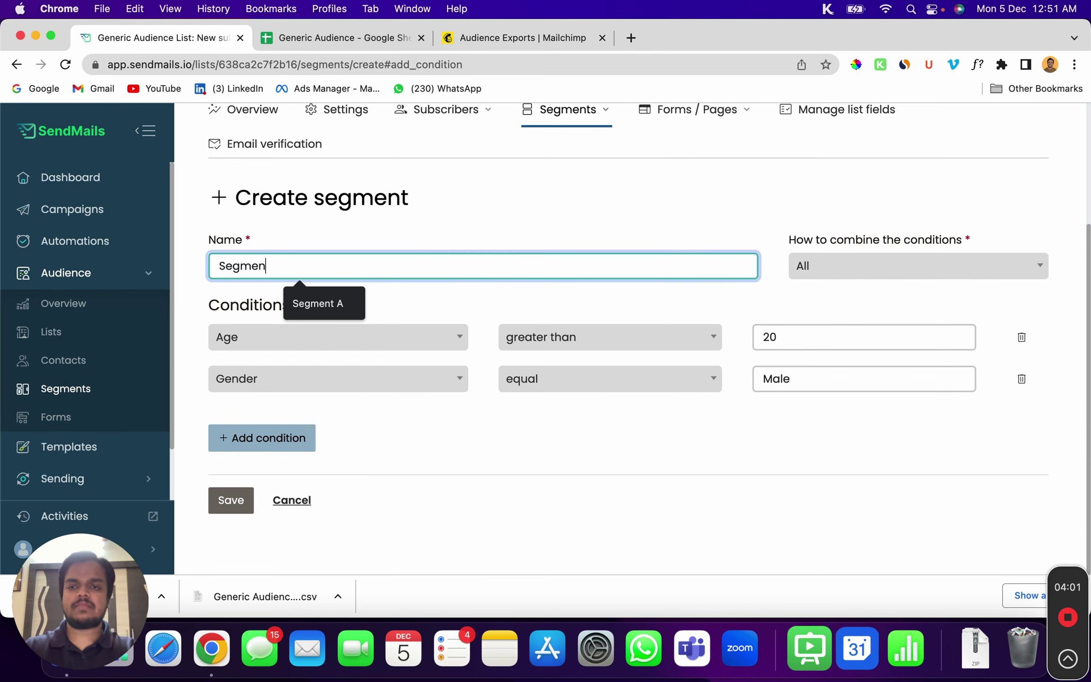
{"action": "left_click", "coordinate": [231, 508]}
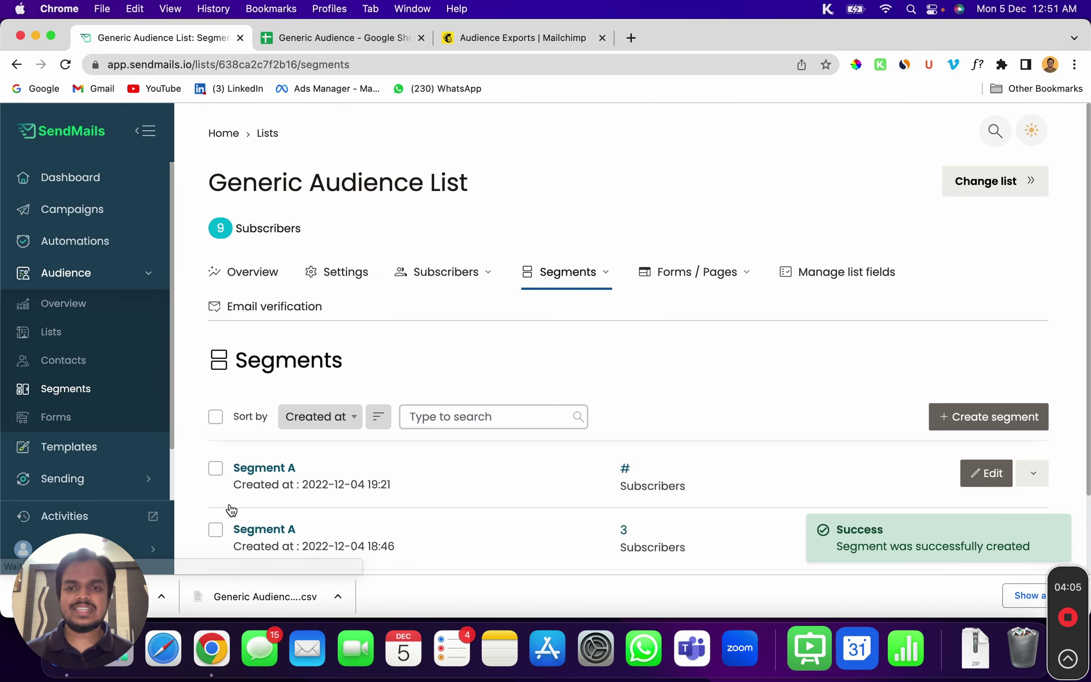
Review Segment A's five male subscribers, then return to the list's overview statistics
{"action": "scroll", "coordinate": [270, 514], "scroll_direction": "down", "scroll_amount": 2}
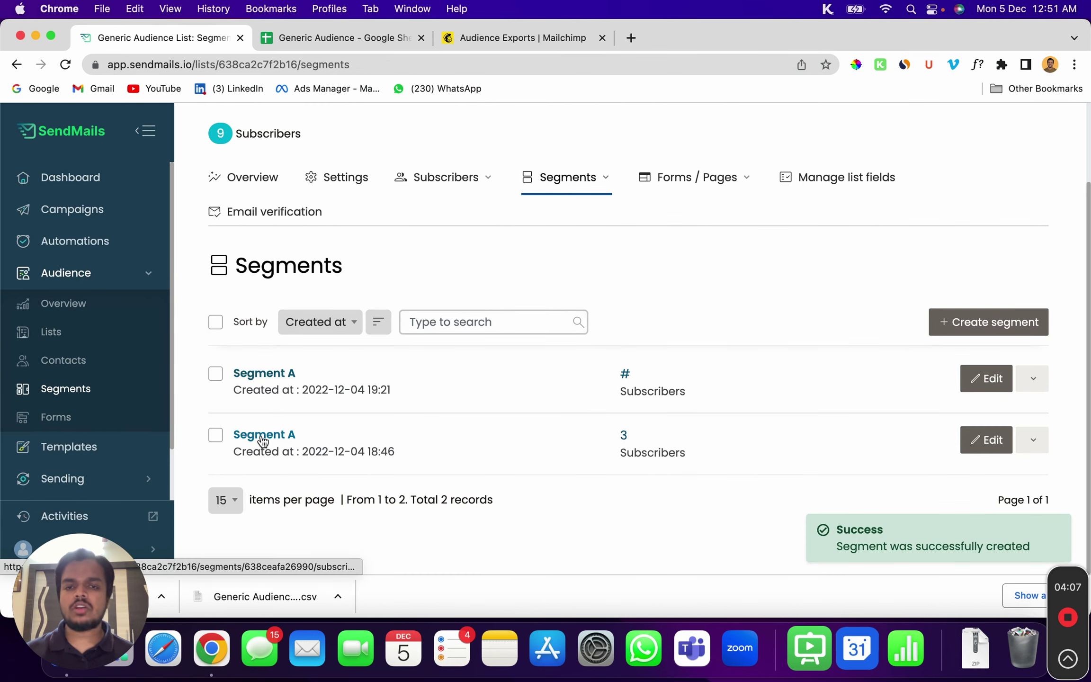
{"action": "left_click", "coordinate": [273, 380]}
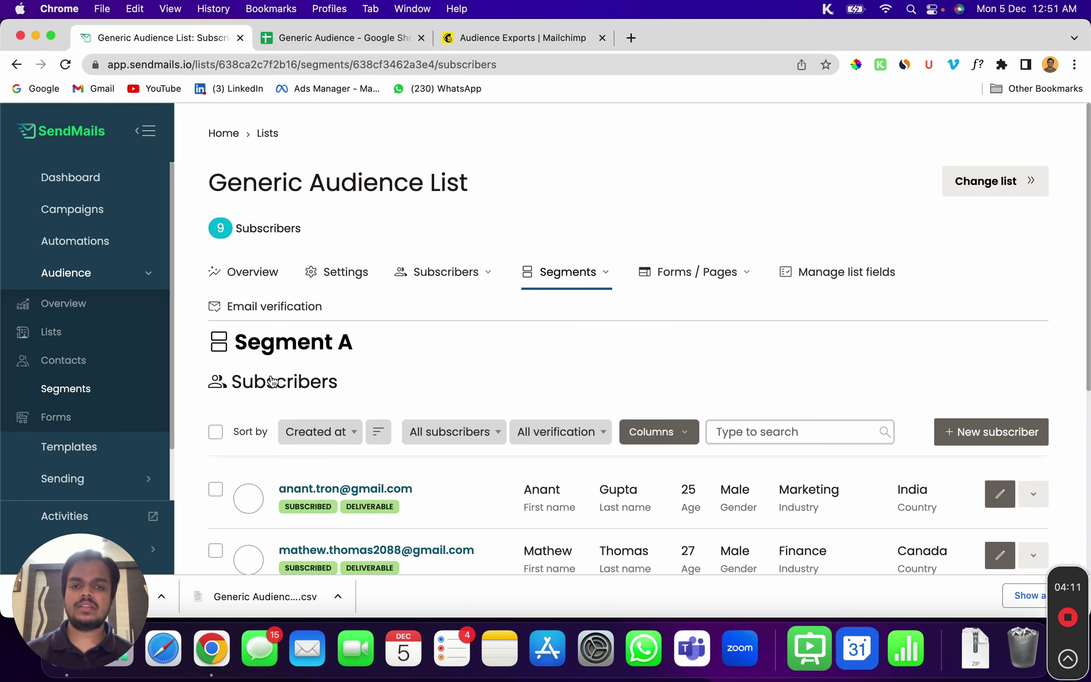
{"action": "scroll", "coordinate": [325, 379], "scroll_direction": "down", "scroll_amount": 3}
{"action": "scroll", "coordinate": [545, 434], "scroll_direction": "down", "scroll_amount": 1}
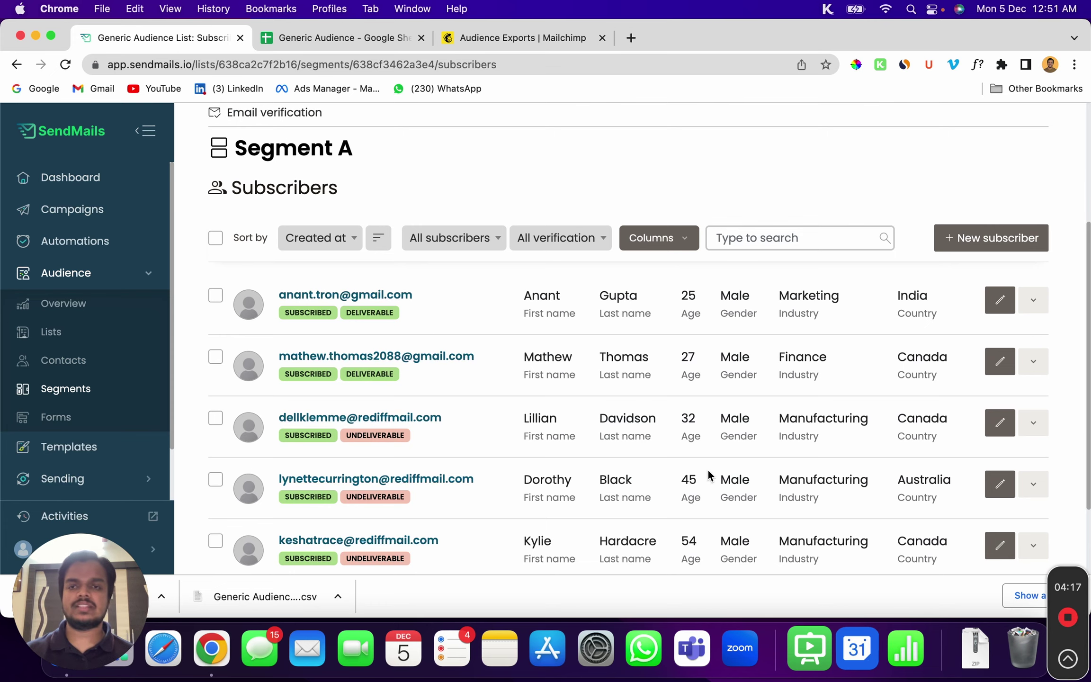
{"action": "scroll", "coordinate": [693, 352], "scroll_direction": "down", "scroll_amount": 1}
{"action": "scroll", "coordinate": [560, 373], "scroll_direction": "down", "scroll_amount": 3}
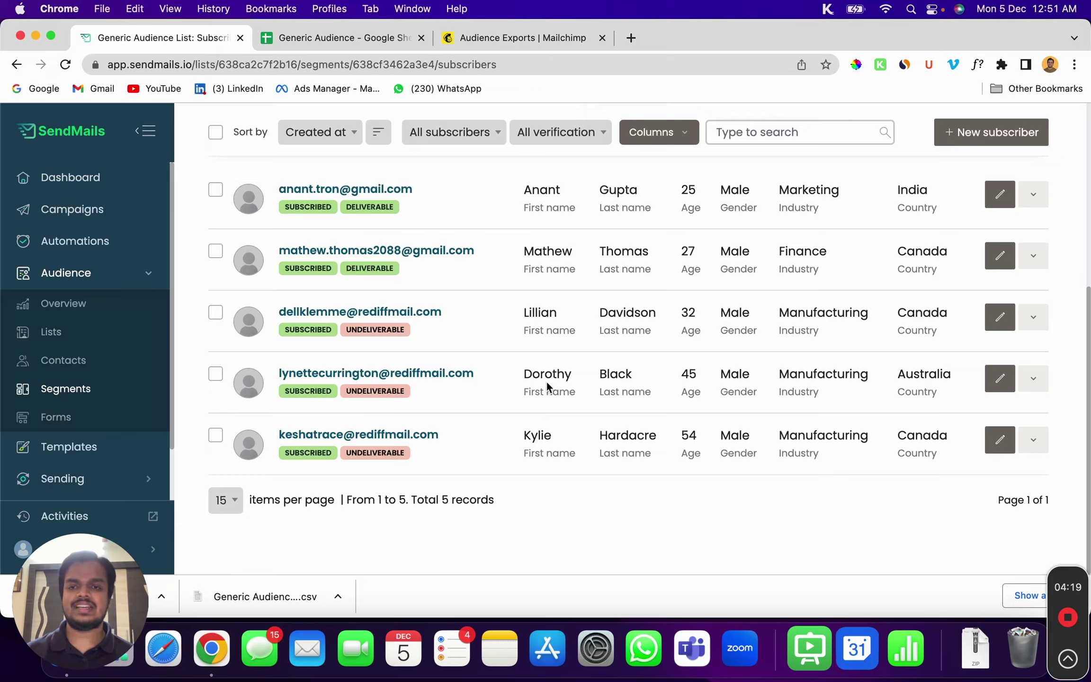
{"action": "scroll", "coordinate": [548, 384], "scroll_direction": "up", "scroll_amount": 8}
{"action": "left_click", "coordinate": [238, 285]}
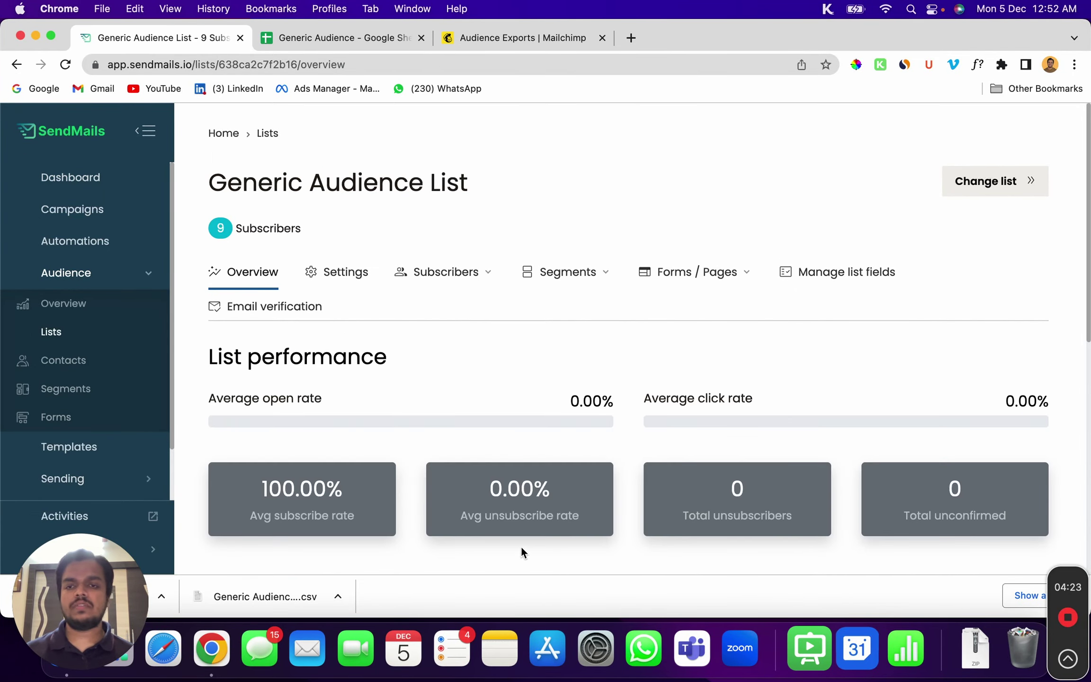
Switch the sidebar from Audience to Sending and open Sending servers, showing the one SMTP server
{"action": "scroll", "coordinate": [519, 512], "scroll_direction": "down", "scroll_amount": 4}
{"action": "scroll", "coordinate": [479, 492], "scroll_direction": "down", "scroll_amount": 6}
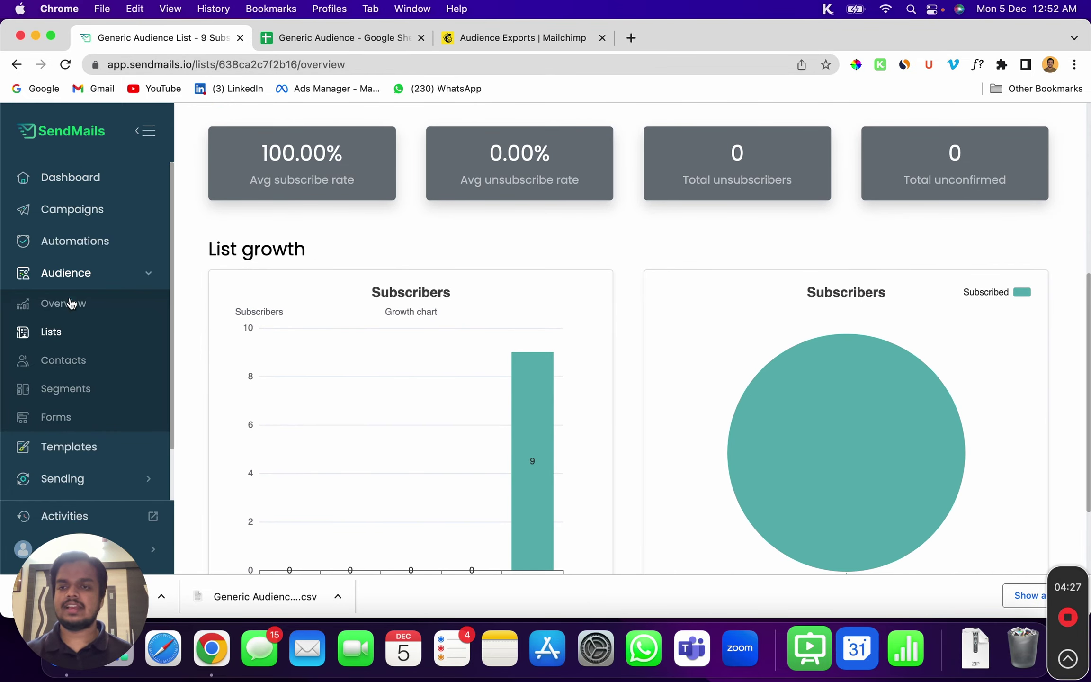
{"action": "left_click", "coordinate": [87, 280]}
{"action": "scroll", "coordinate": [87, 280], "scroll_direction": "down", "scroll_amount": 3}
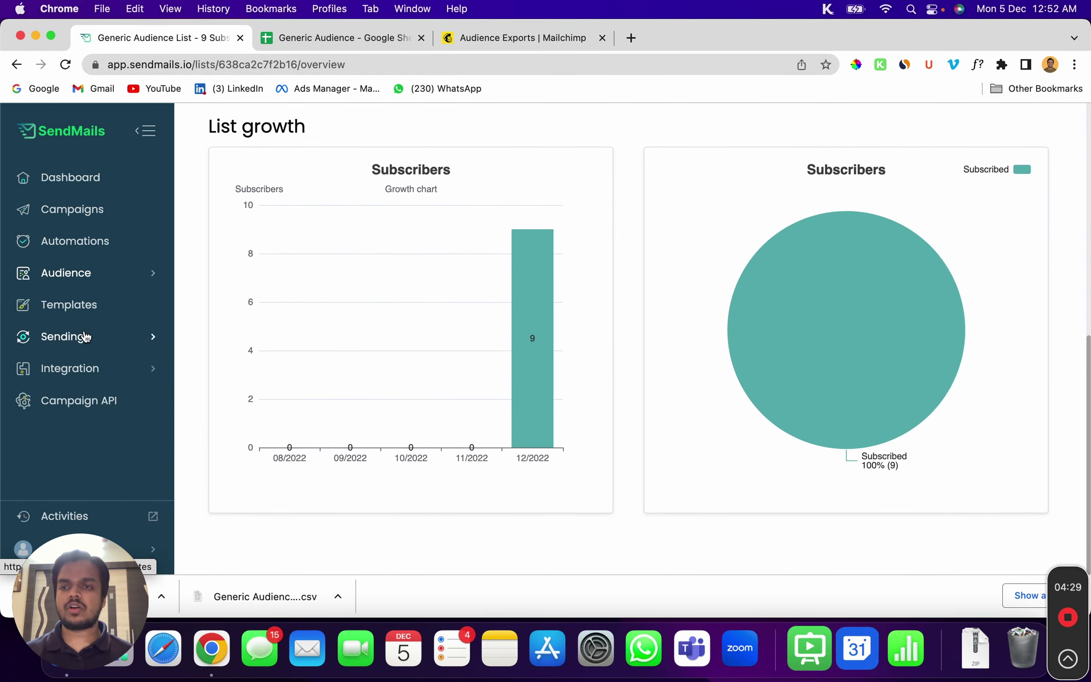
{"action": "left_click", "coordinate": [85, 339]}
{"action": "scroll", "coordinate": [81, 308], "scroll_direction": "down", "scroll_amount": 2}
{"action": "left_click", "coordinate": [77, 280]}
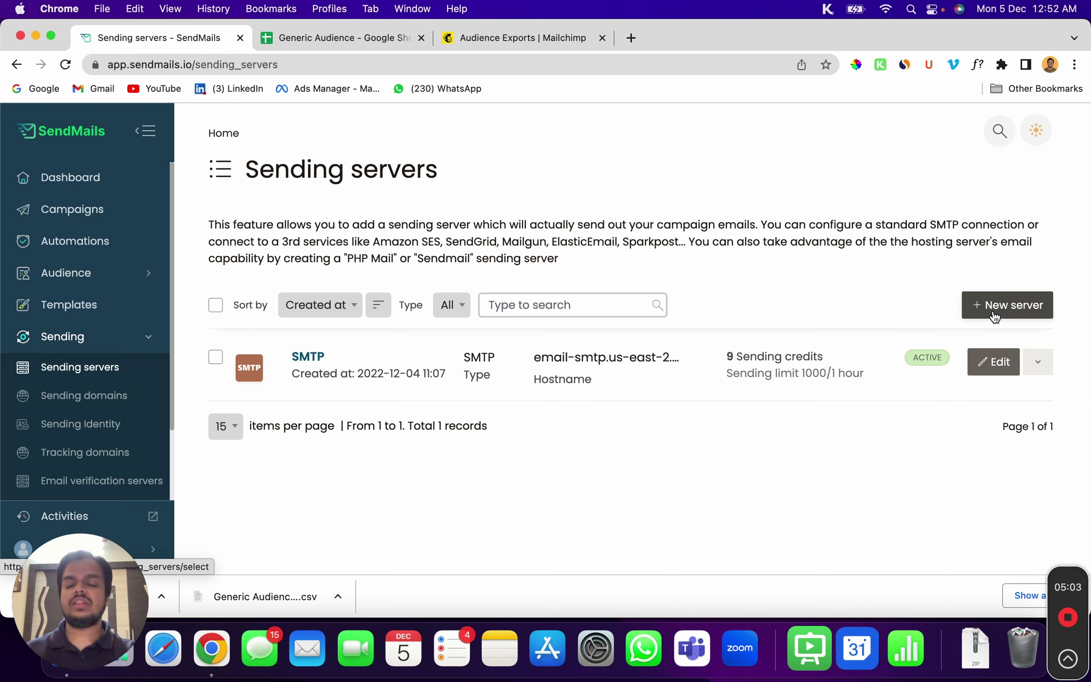
Inspect the SMTP server's settings, then open the Campaigns list showing Generic Marketing Campaign done (9/9)
{"action": "left_click", "coordinate": [313, 363]}
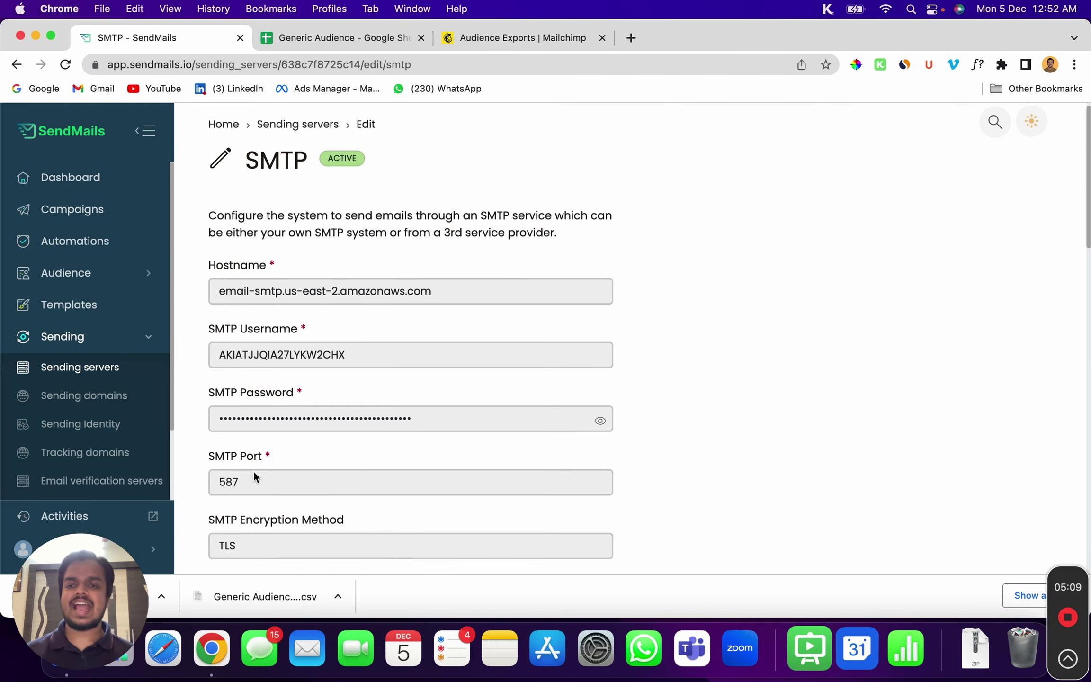
{"action": "scroll", "coordinate": [253, 471], "scroll_direction": "down", "scroll_amount": 3}
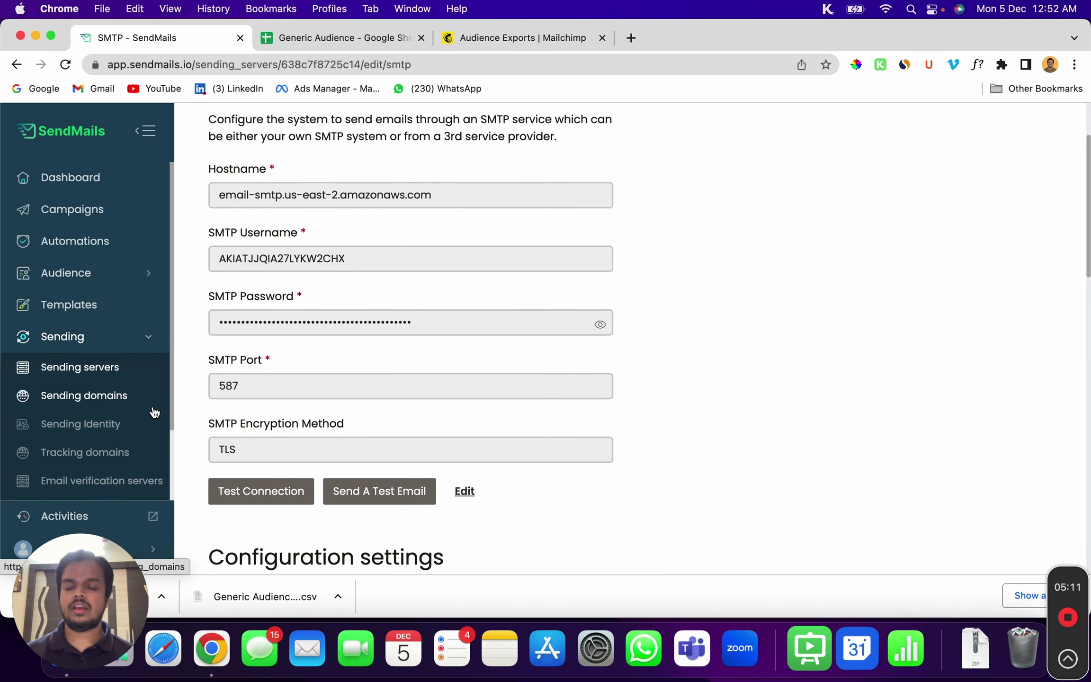
{"action": "scroll", "coordinate": [154, 408], "scroll_direction": "down", "scroll_amount": 1}
{"action": "scroll", "coordinate": [154, 408], "scroll_direction": "up", "scroll_amount": 1}
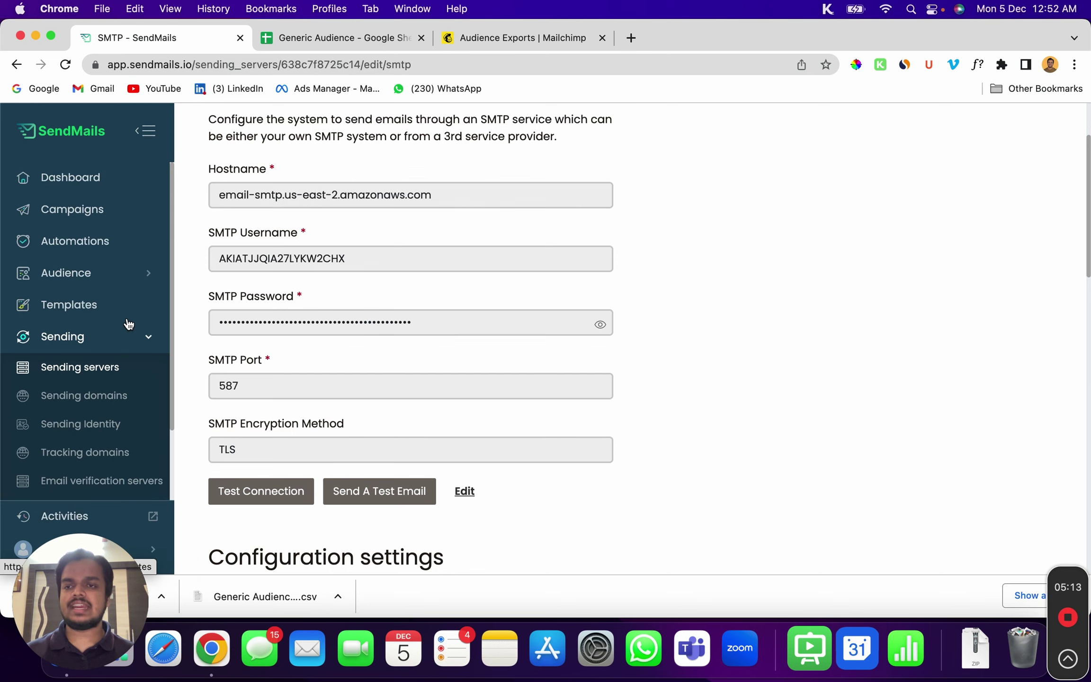
{"action": "left_click", "coordinate": [139, 283]}
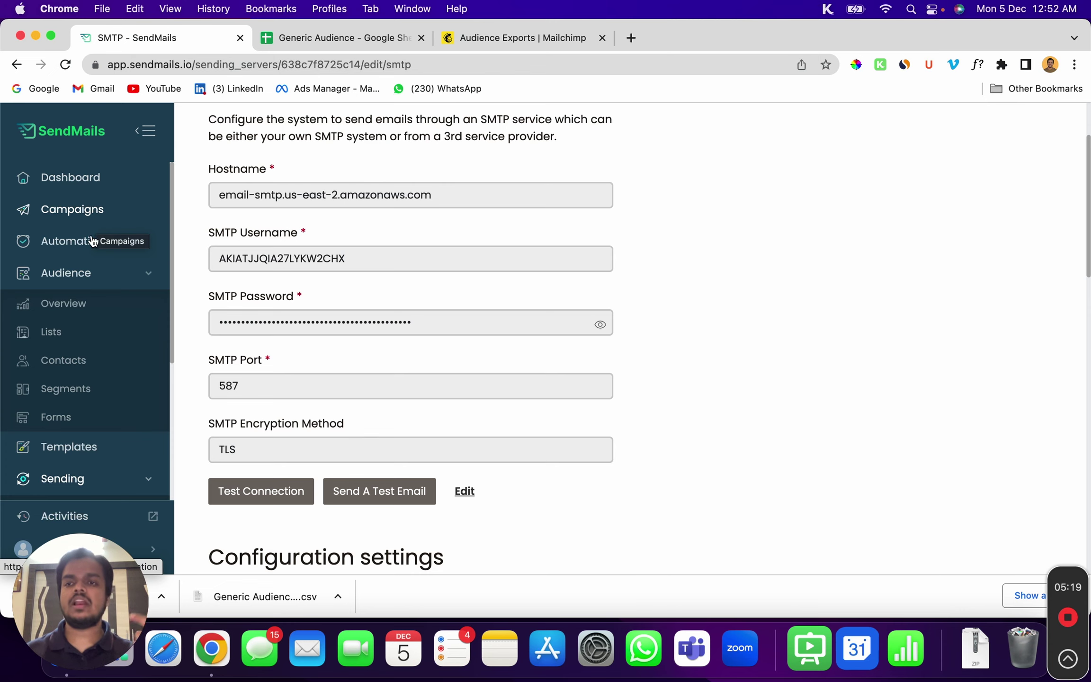
{"action": "left_click", "coordinate": [90, 209]}
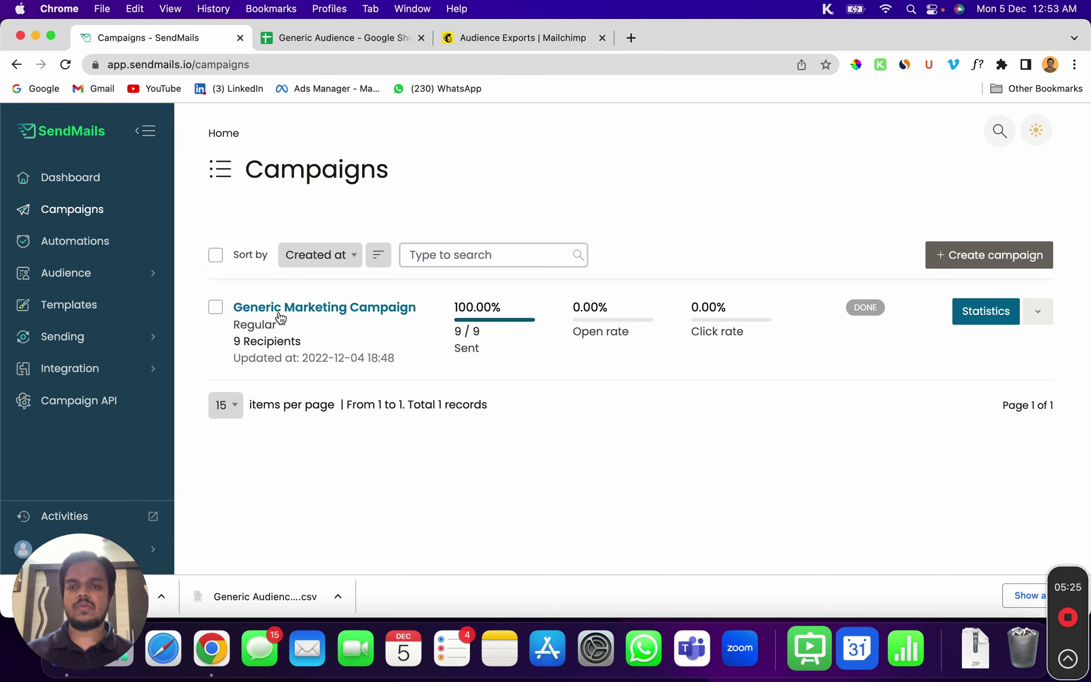
Create a Regular campaign aimed at the whole Generic Audience List (9 subscribers), with no segment
{"action": "left_click", "coordinate": [1011, 266]}
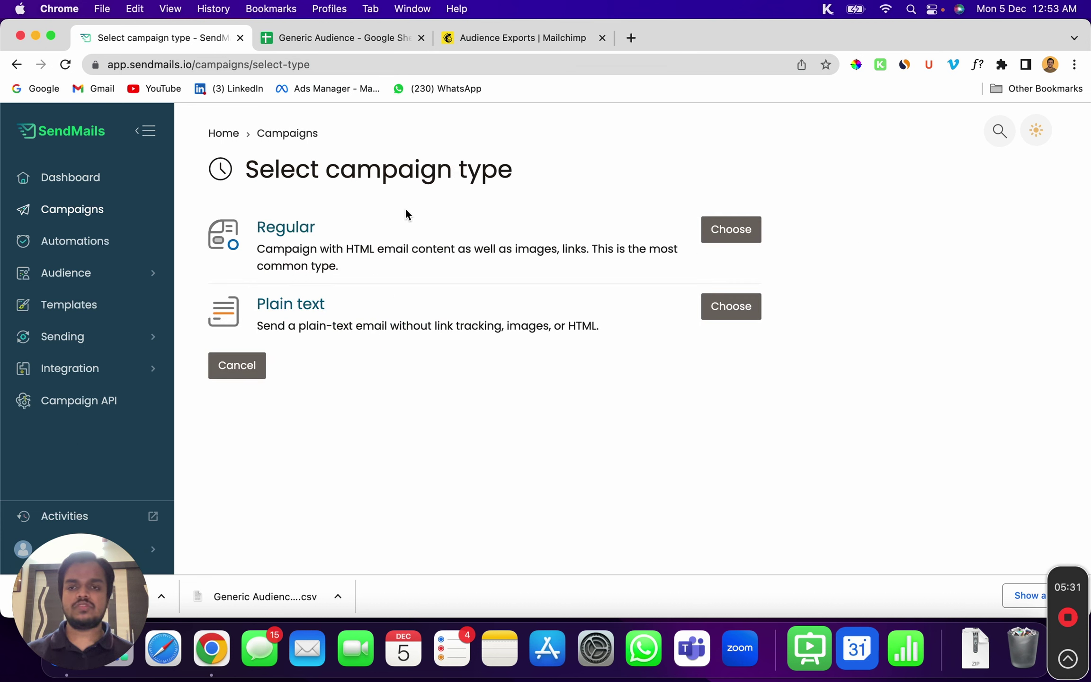
{"action": "left_click", "coordinate": [735, 231]}
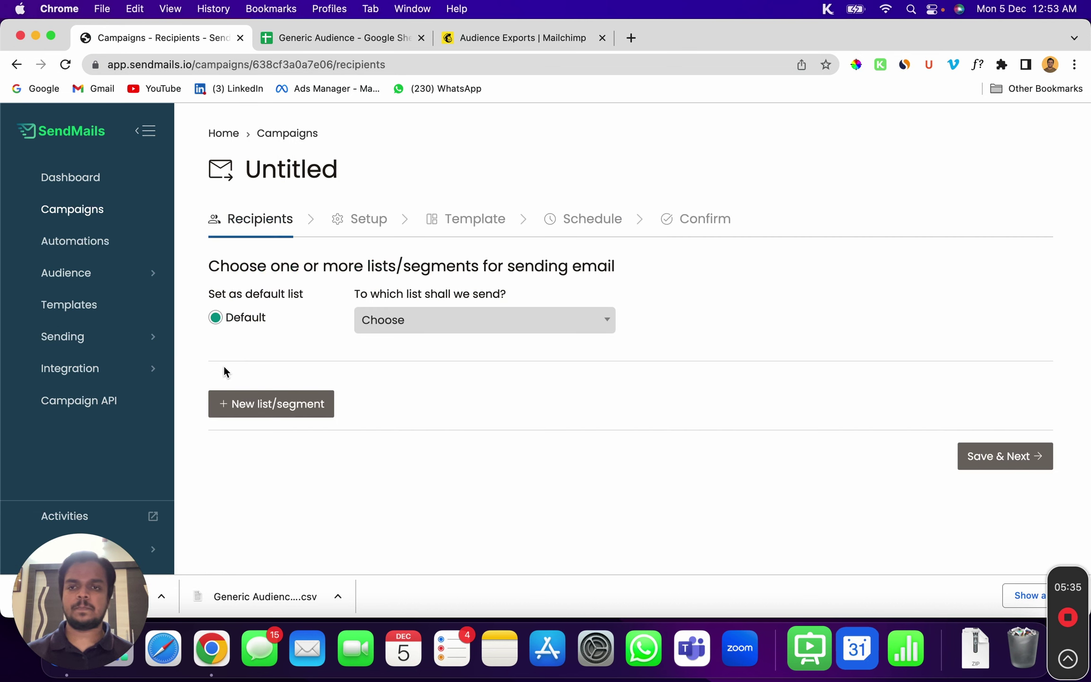
{"action": "left_click", "coordinate": [415, 332]}
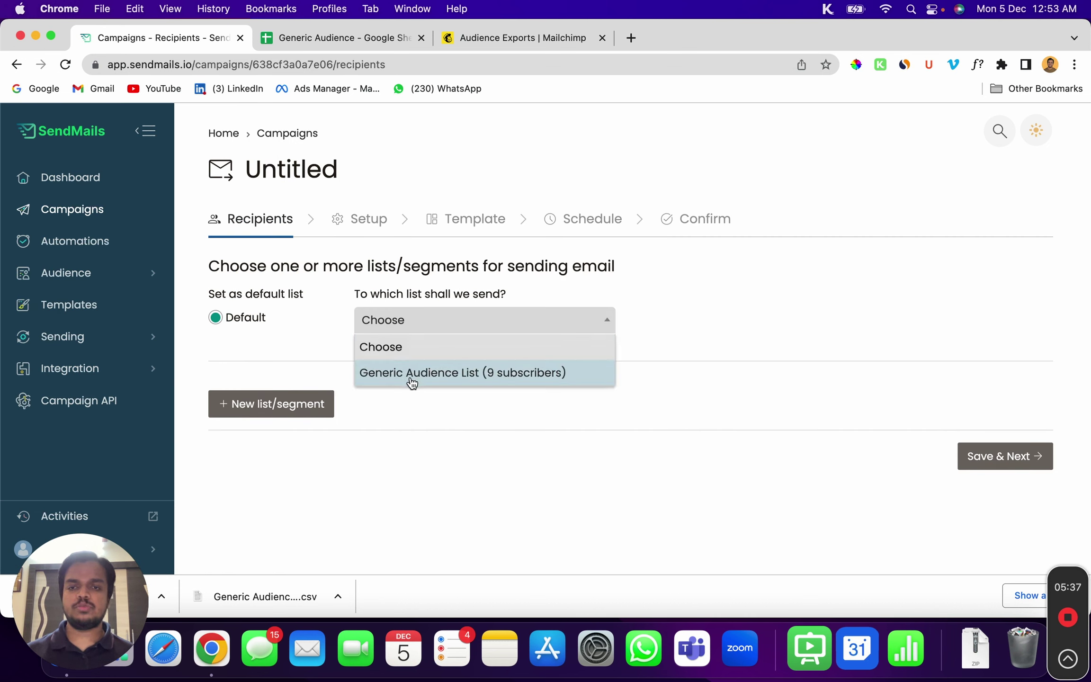
{"action": "left_click", "coordinate": [410, 376]}
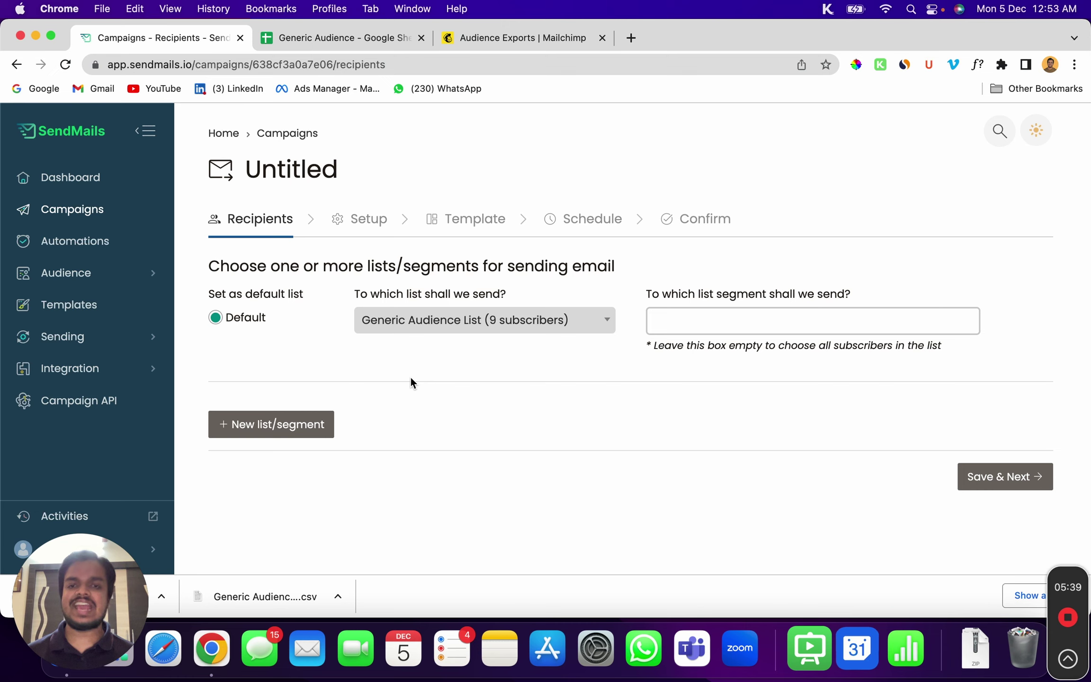
{"action": "left_click", "coordinate": [690, 315]}
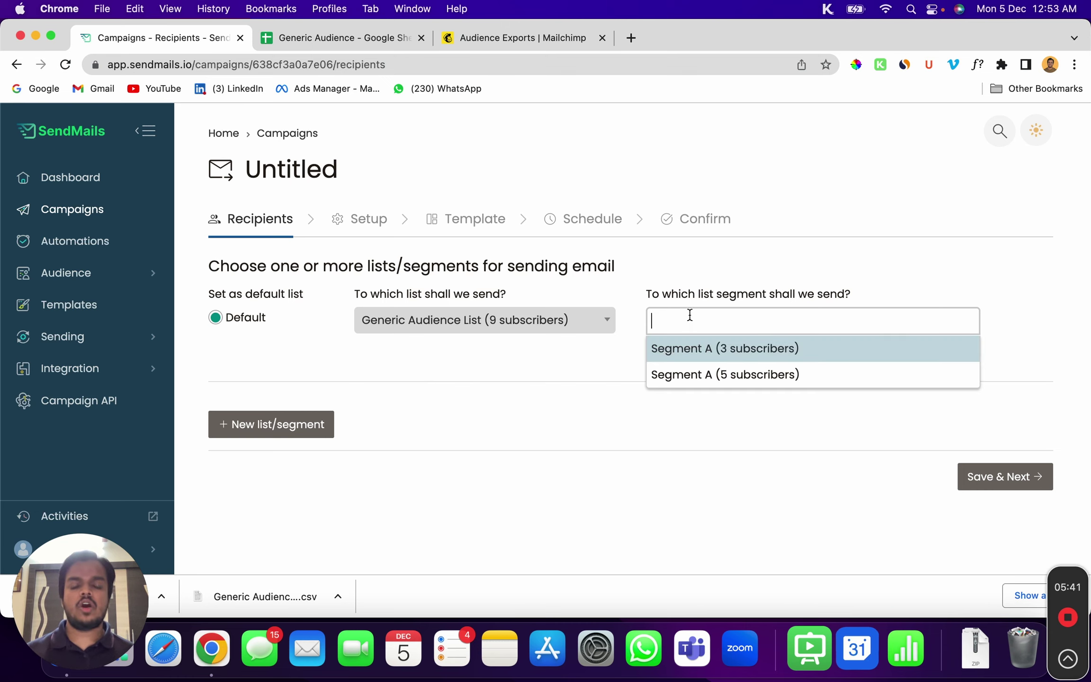
{"action": "left_click", "coordinate": [713, 349]}
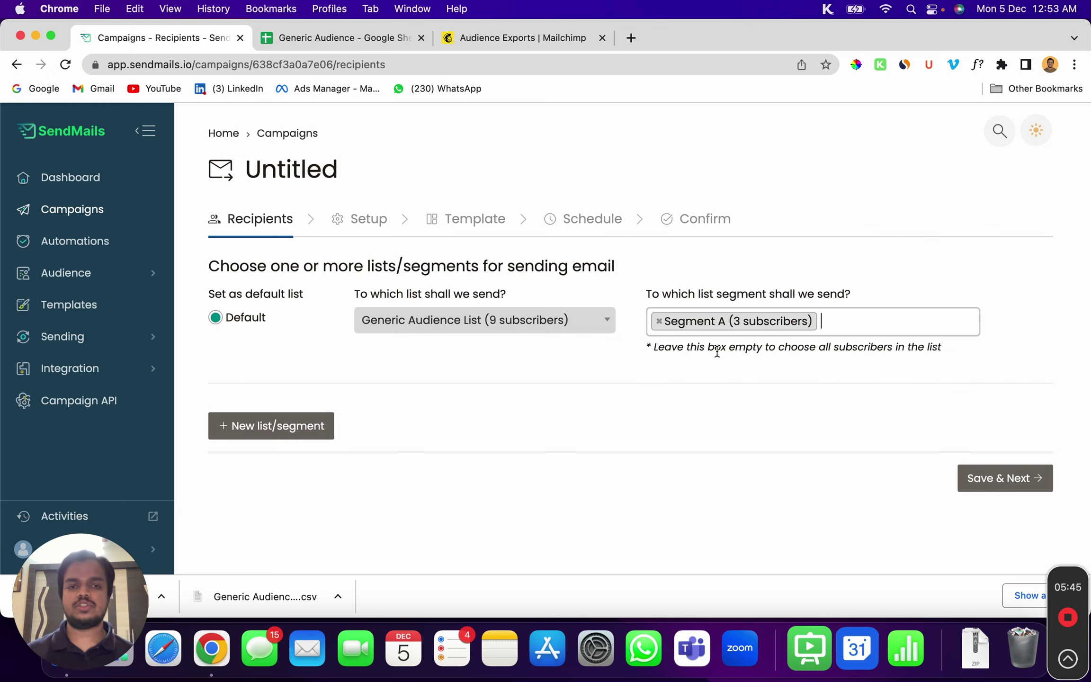
{"action": "left_click", "coordinate": [660, 323]}
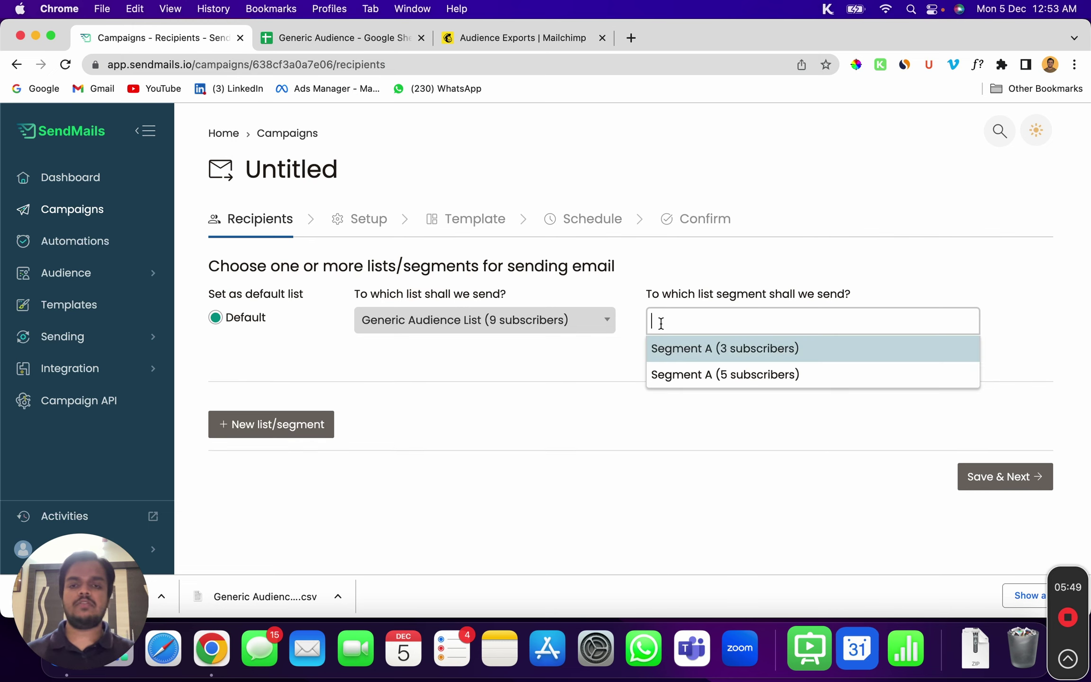
{"action": "left_click", "coordinate": [862, 464]}
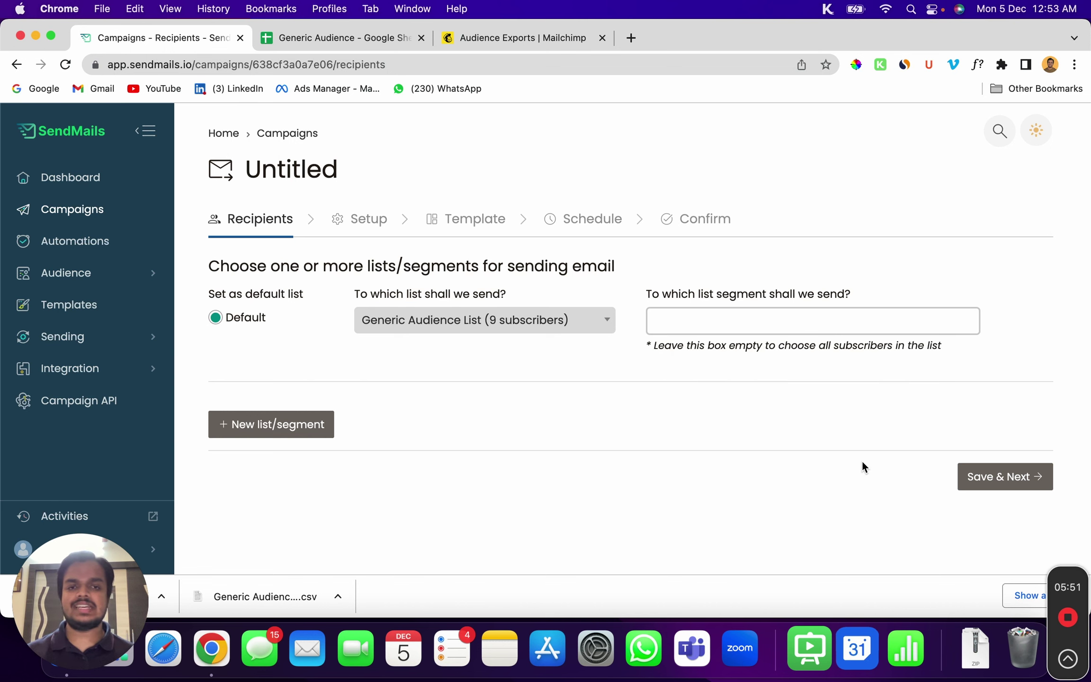
{"action": "left_click", "coordinate": [1001, 476]}
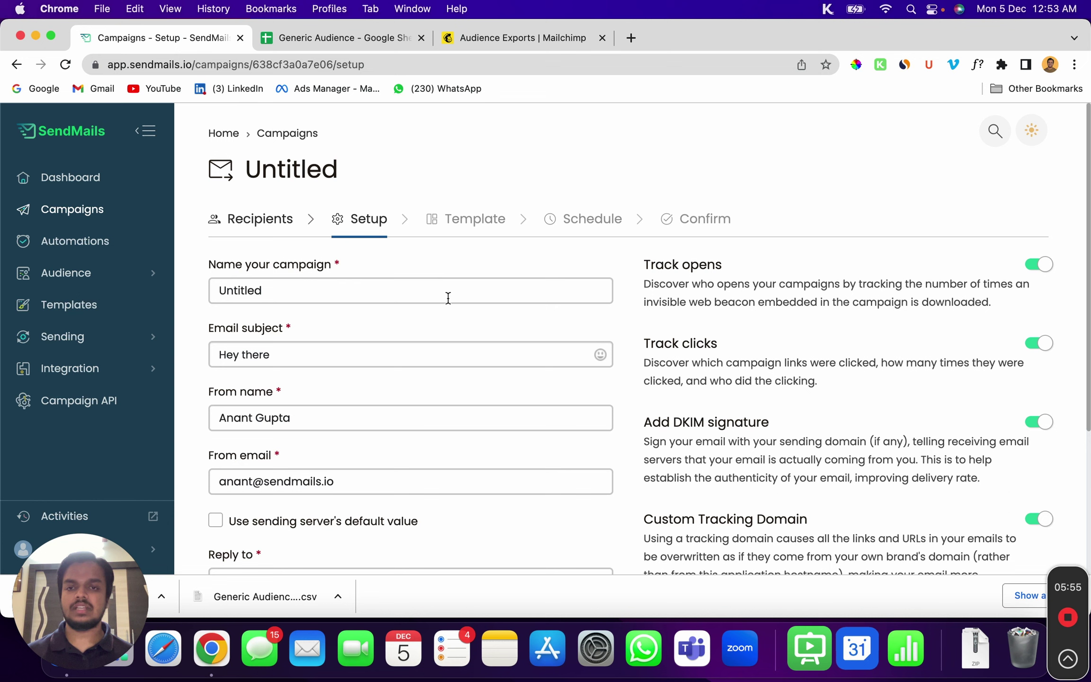
Rename the campaign to 'Marketing Campaign' and change the subject to 'Hey subscriber'
{"action": "left_click", "coordinate": [458, 289]}
{"action": "double_click", "coordinate": [457, 289]}
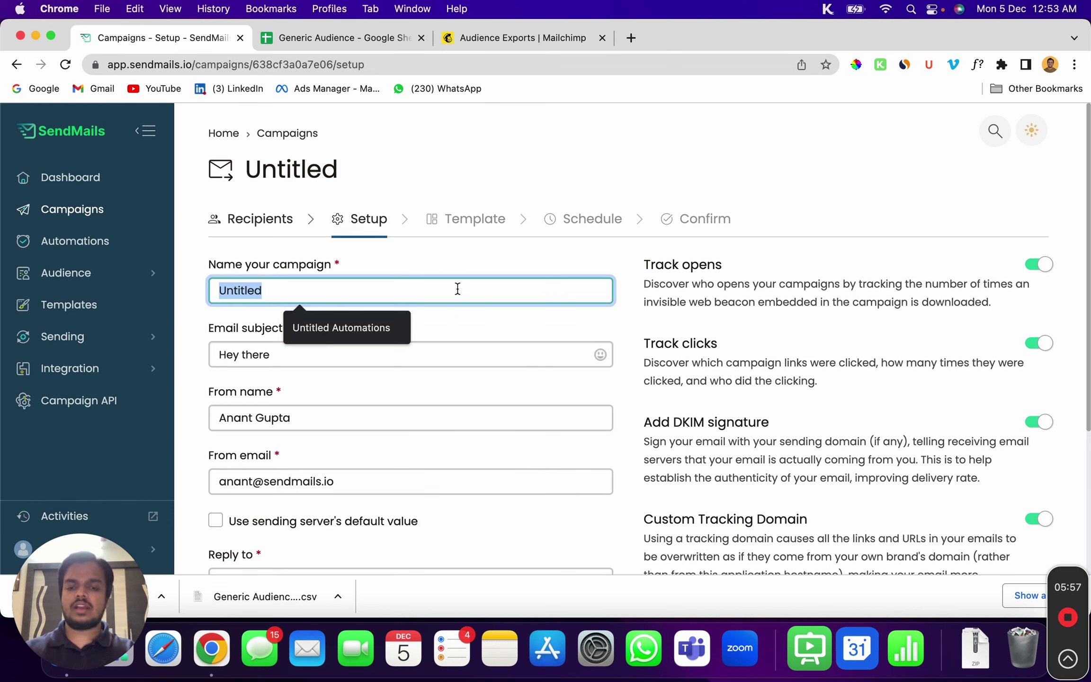
{"action": "type", "text": "Marketing C"}
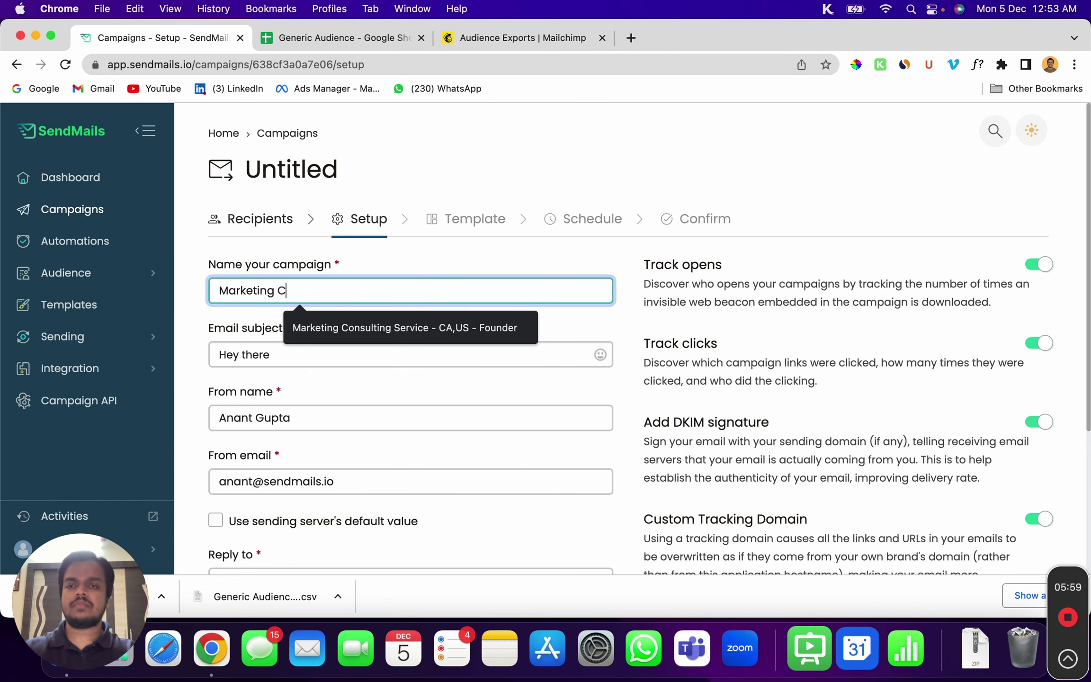
{"action": "type", "text": "ama"}
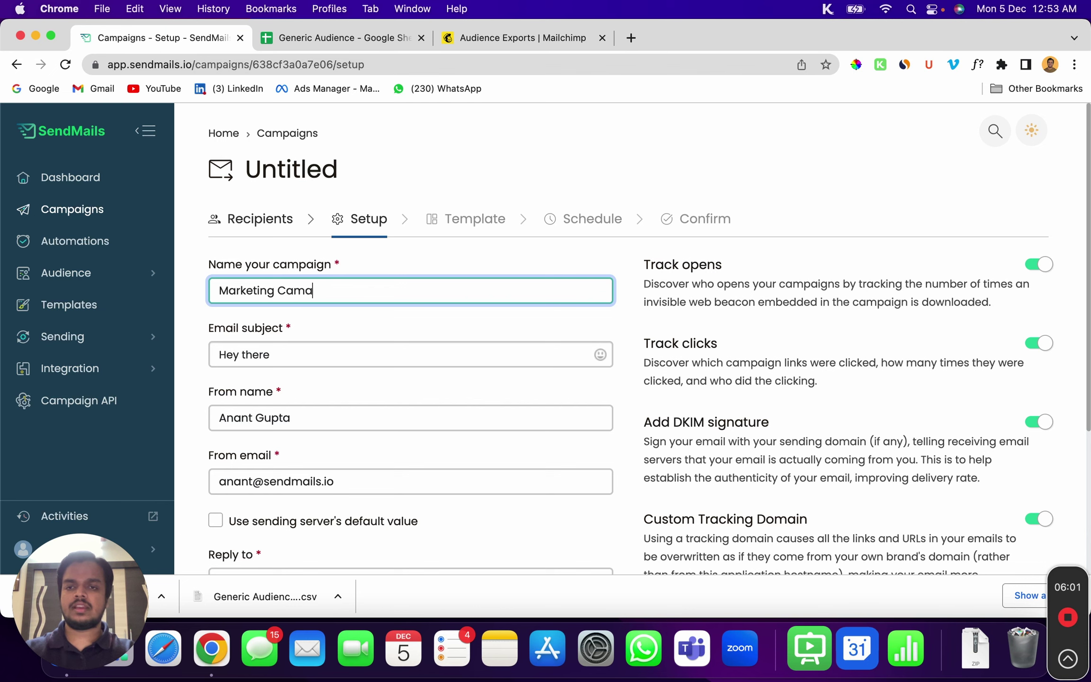
{"action": "type", "text": "pign"}
{"action": "scroll", "coordinate": [436, 275], "scroll_direction": "down", "scroll_amount": 5}
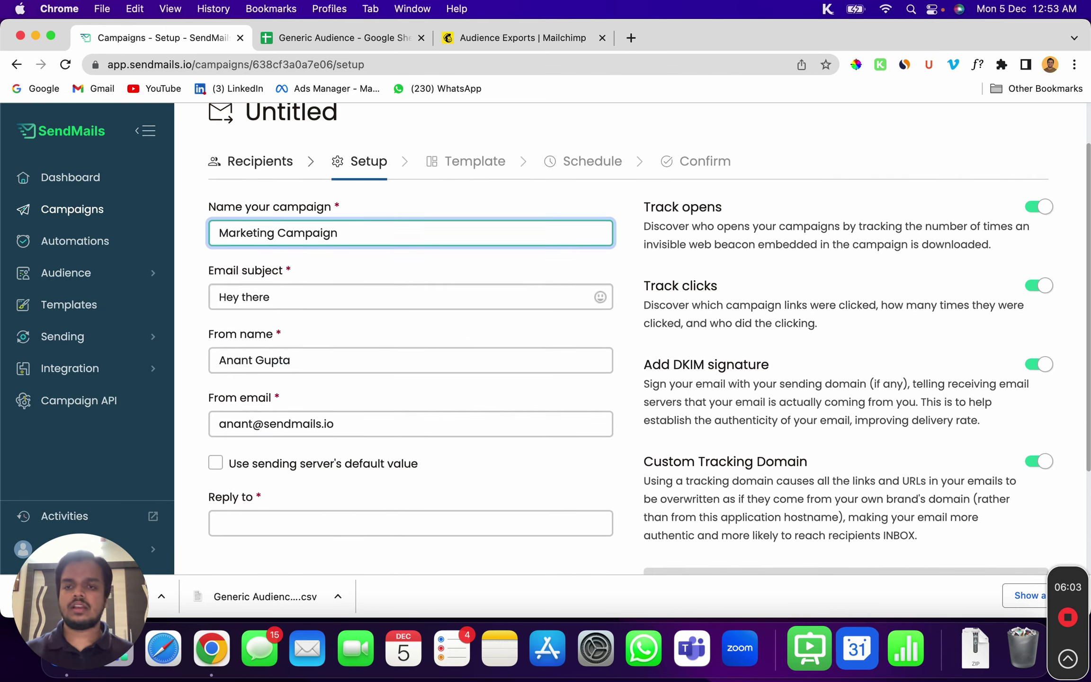
{"action": "left_click", "coordinate": [461, 237]}
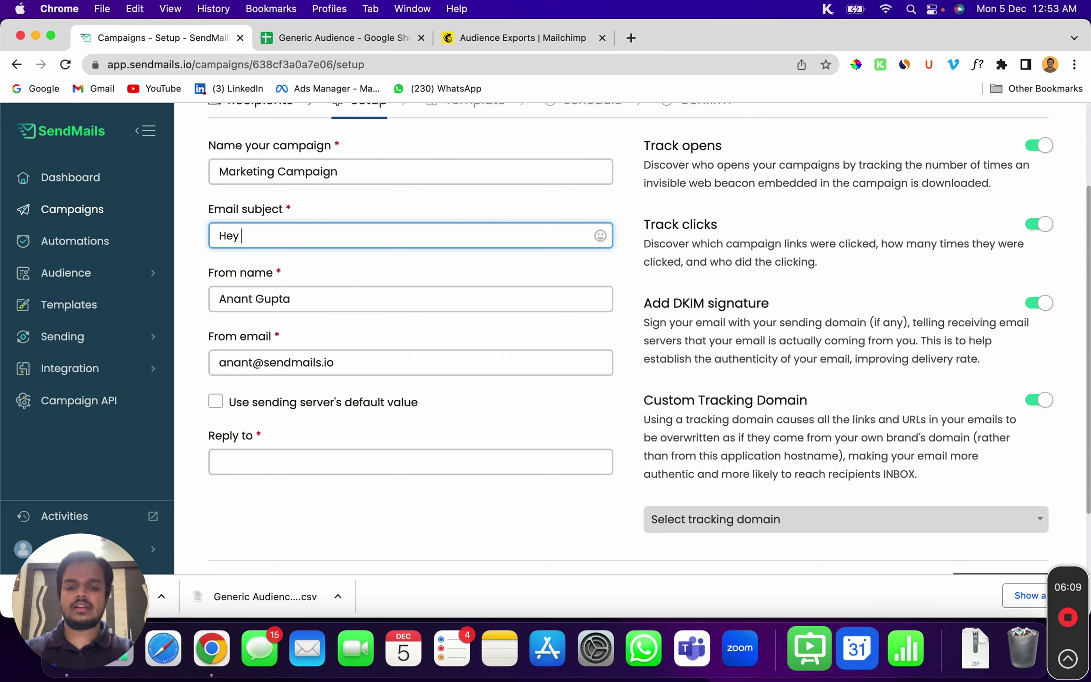
{"action": "type", "text": "subscriber"}
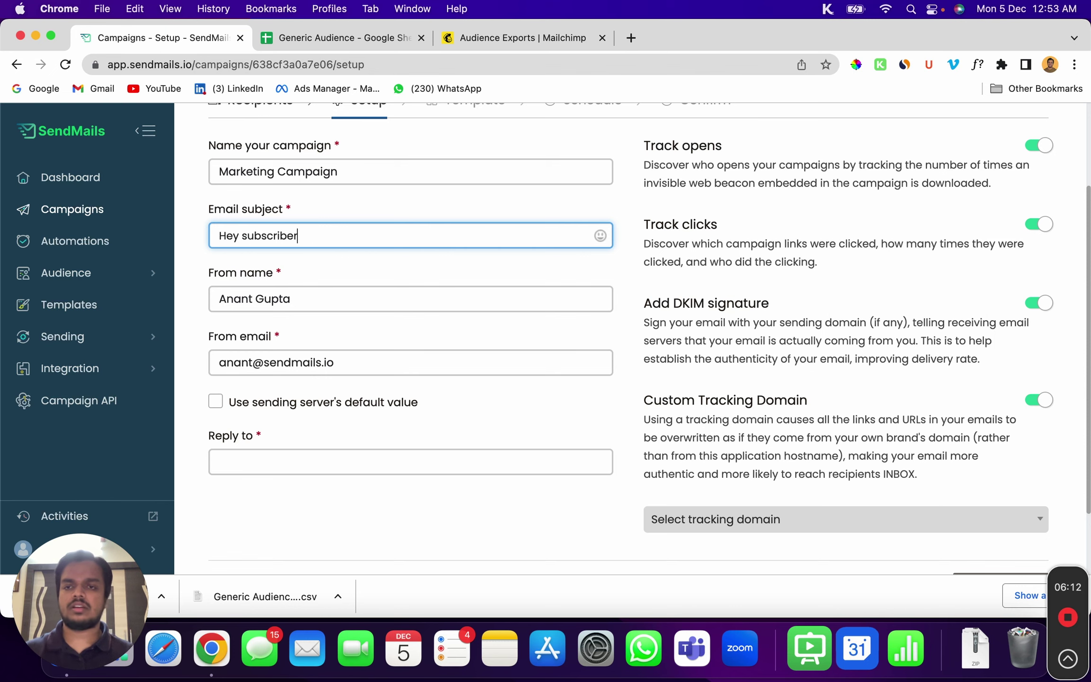
{"action": "scroll", "coordinate": [648, 338], "scroll_direction": "down", "scroll_amount": 2}
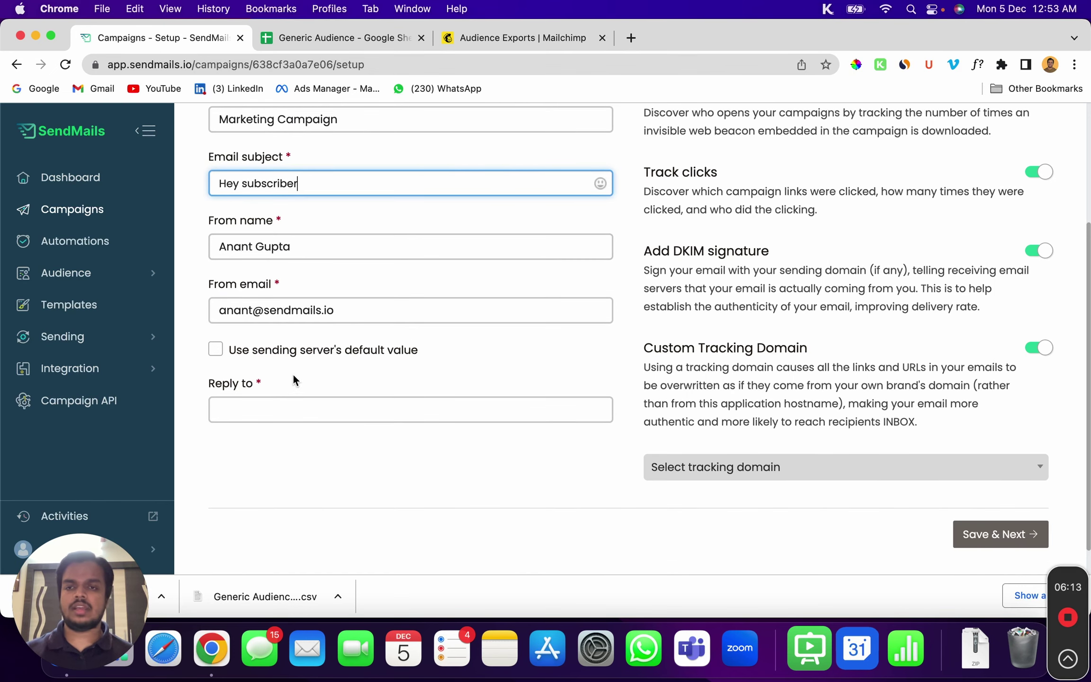
Set the sender to the sending server's default value
{"action": "left_click", "coordinate": [262, 299]}
{"action": "key", "text": "super+c"}
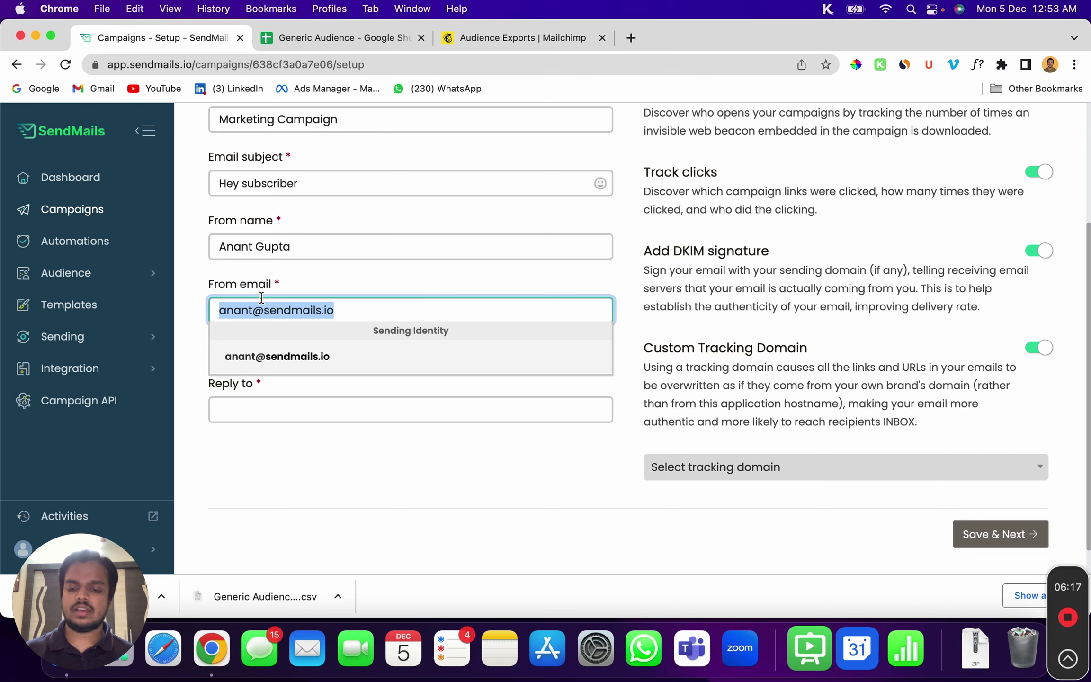
{"action": "left_click", "coordinate": [251, 405]}
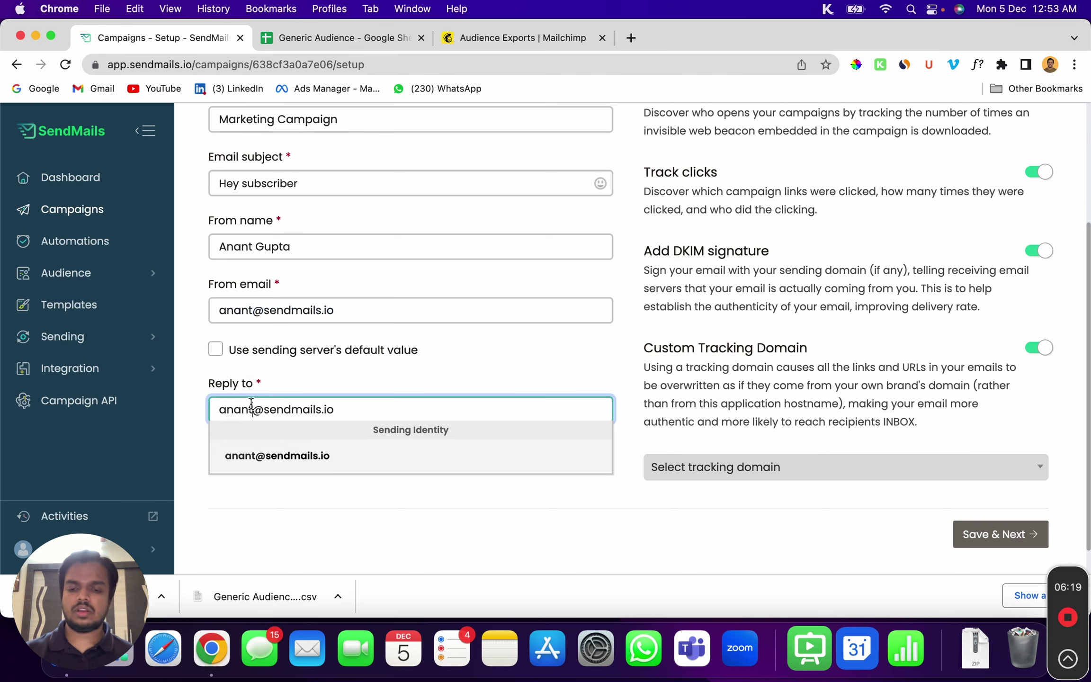
{"action": "key", "text": "super+v"}
{"action": "triple_click", "coordinate": [263, 406]}
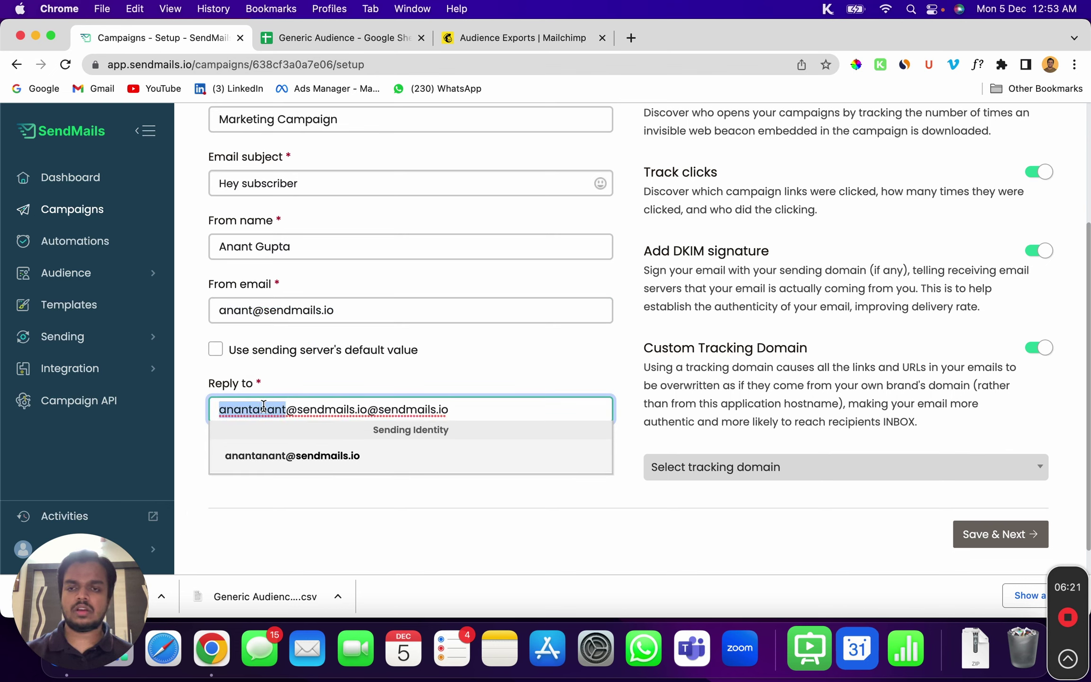
{"action": "key", "text": "super+v"}
{"action": "left_click", "coordinate": [405, 352]}
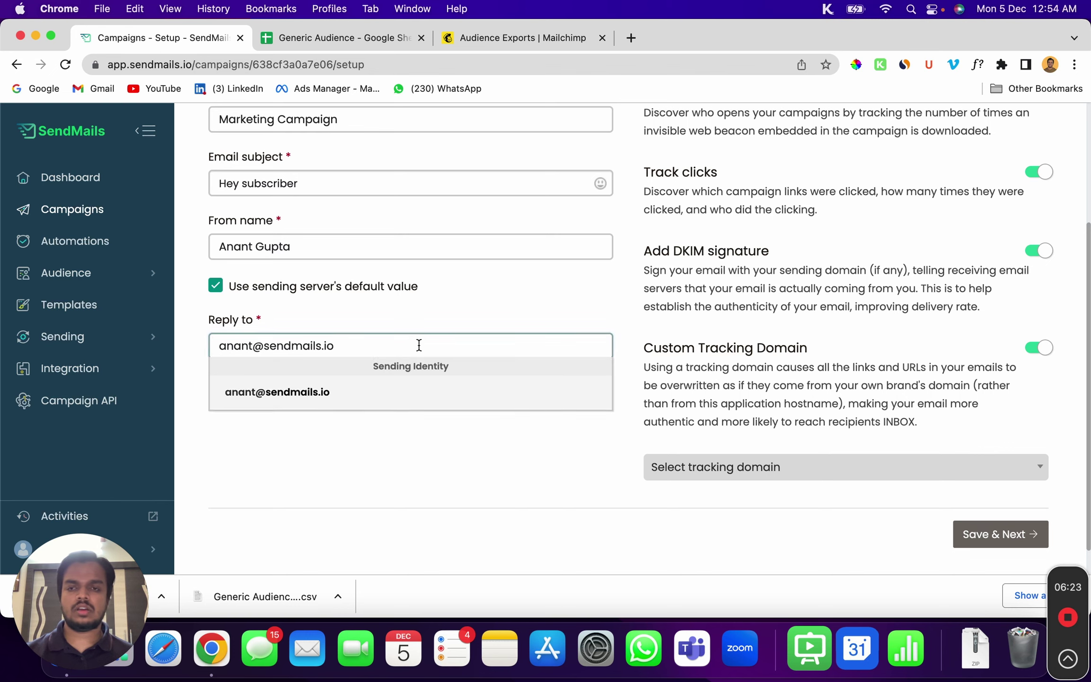
Choose track.sendmails.io as the tracking domain and save the setup
{"action": "scroll", "coordinate": [788, 237], "scroll_direction": "up", "scroll_amount": 3}
{"action": "scroll", "coordinate": [852, 232], "scroll_direction": "up", "scroll_amount": 1}
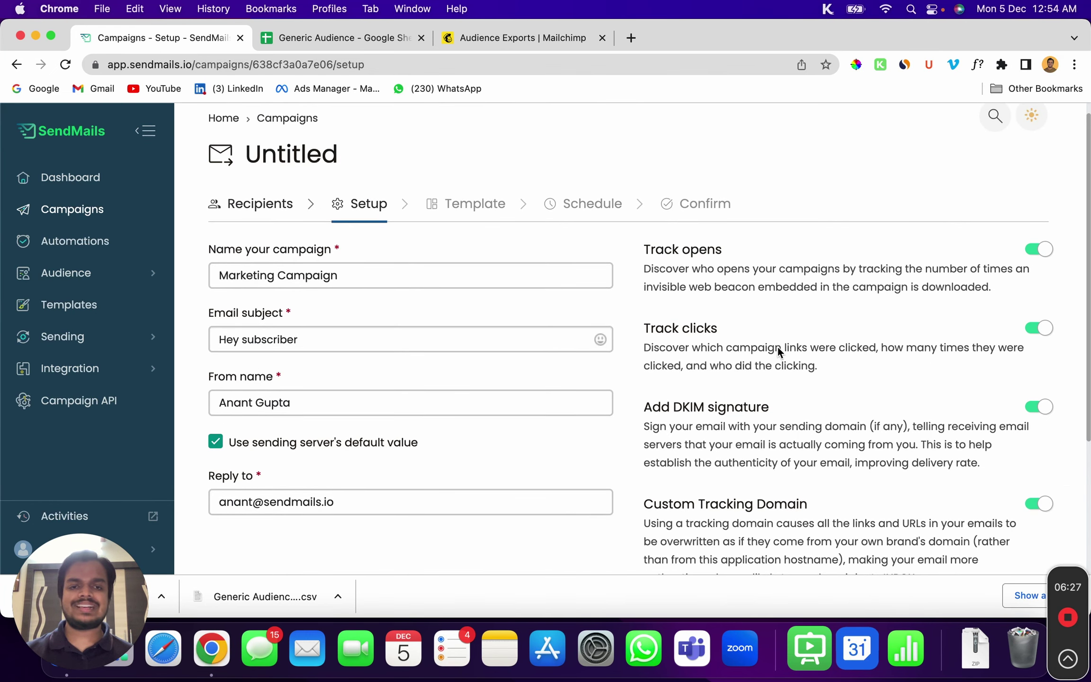
{"action": "scroll", "coordinate": [767, 360], "scroll_direction": "down", "scroll_amount": 5}
{"action": "scroll", "coordinate": [738, 448], "scroll_direction": "down", "scroll_amount": 2}
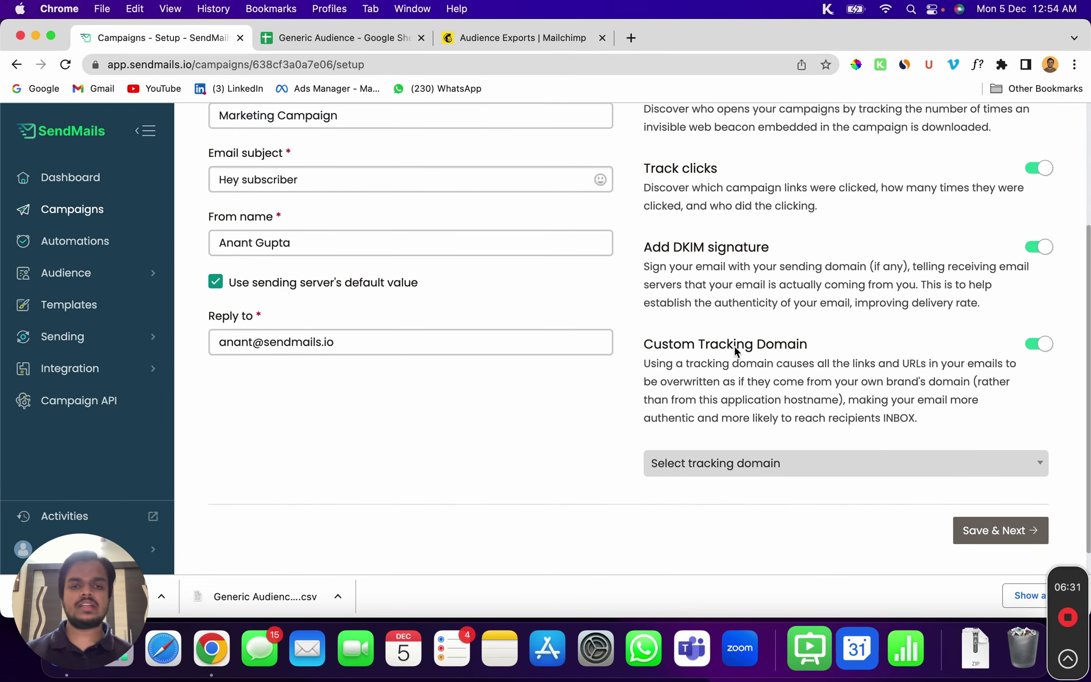
{"action": "left_click", "coordinate": [769, 476]}
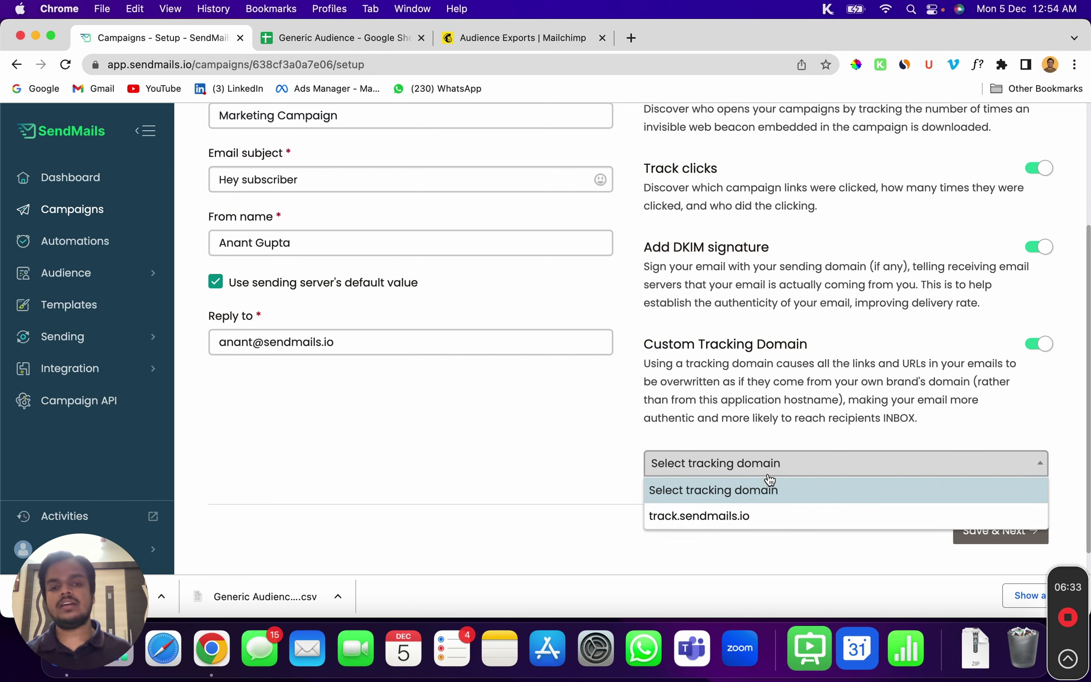
{"action": "left_click", "coordinate": [785, 520]}
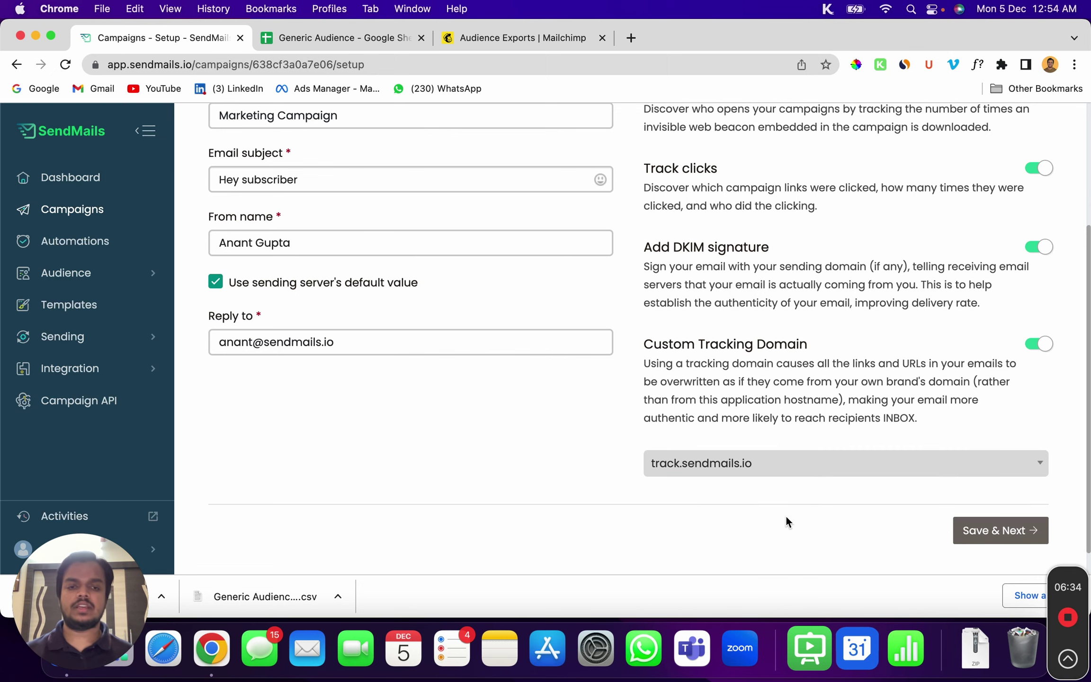
{"action": "left_click", "coordinate": [988, 537]}
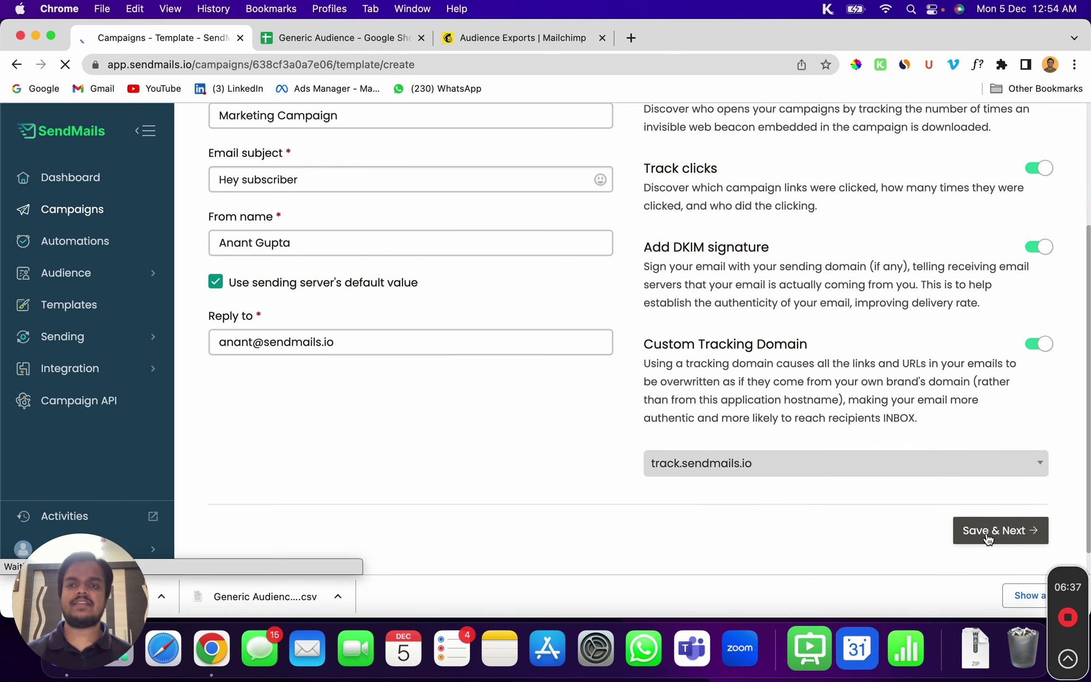
{"action": "scroll", "coordinate": [987, 541], "scroll_direction": "down", "scroll_amount": 2}
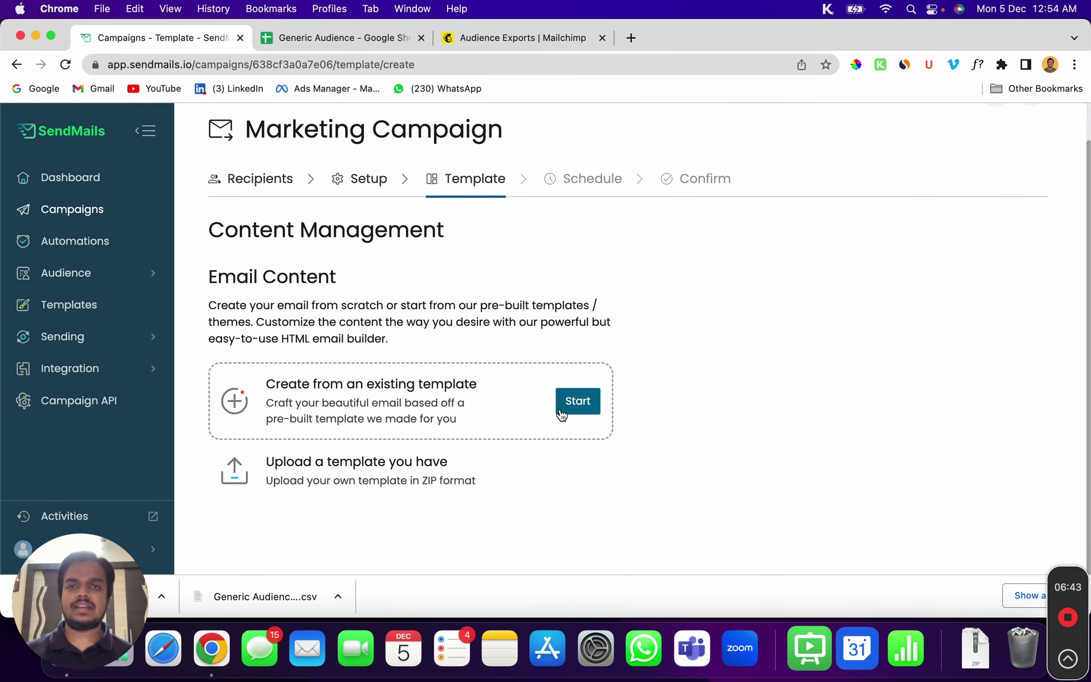
Export the Mailchimp Test email template as HTML to Downloads
{"action": "left_click", "coordinate": [492, 45]}
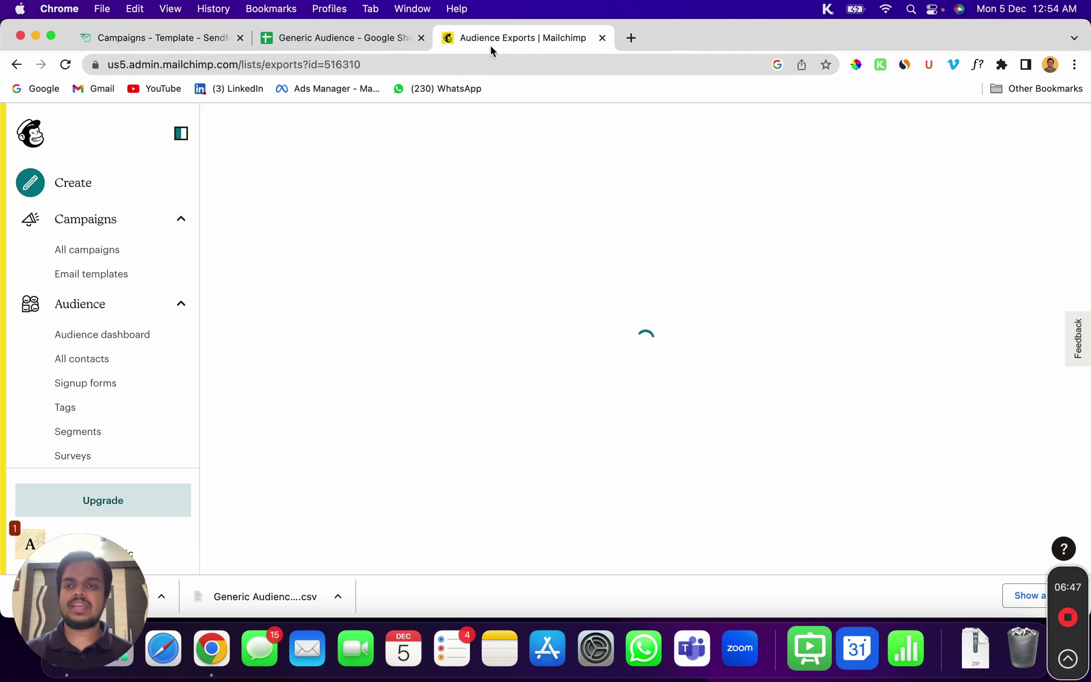
{"action": "scroll", "coordinate": [116, 320], "scroll_direction": "down", "scroll_amount": 1}
{"action": "scroll", "coordinate": [116, 321], "scroll_direction": "down", "scroll_amount": 6}
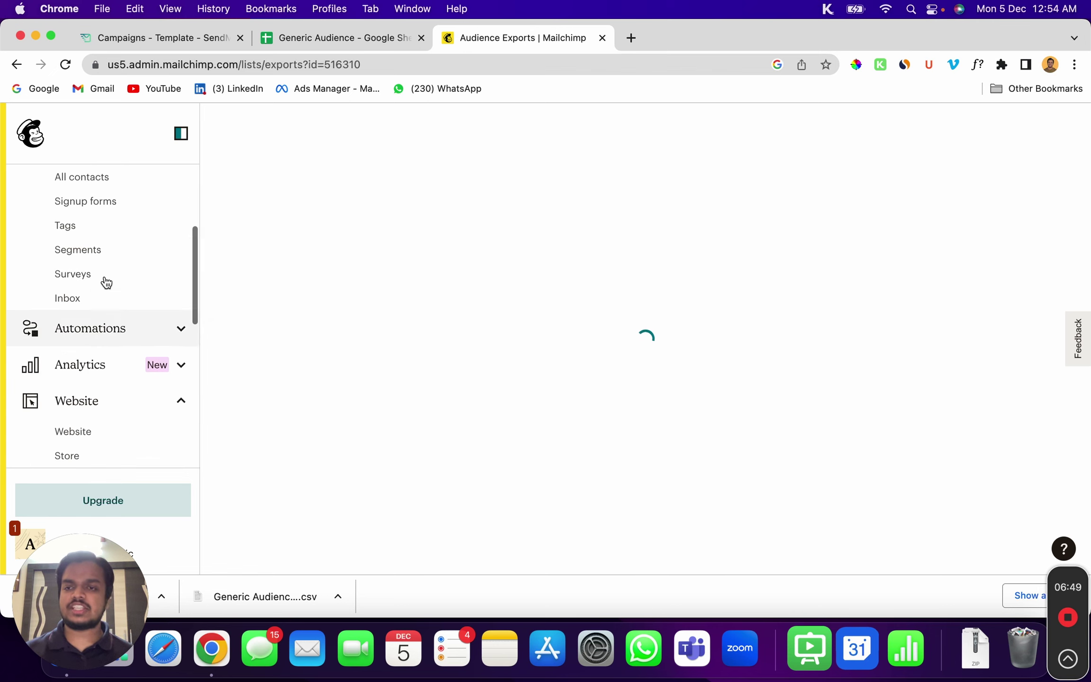
{"action": "scroll", "coordinate": [104, 282], "scroll_direction": "up", "scroll_amount": 7}
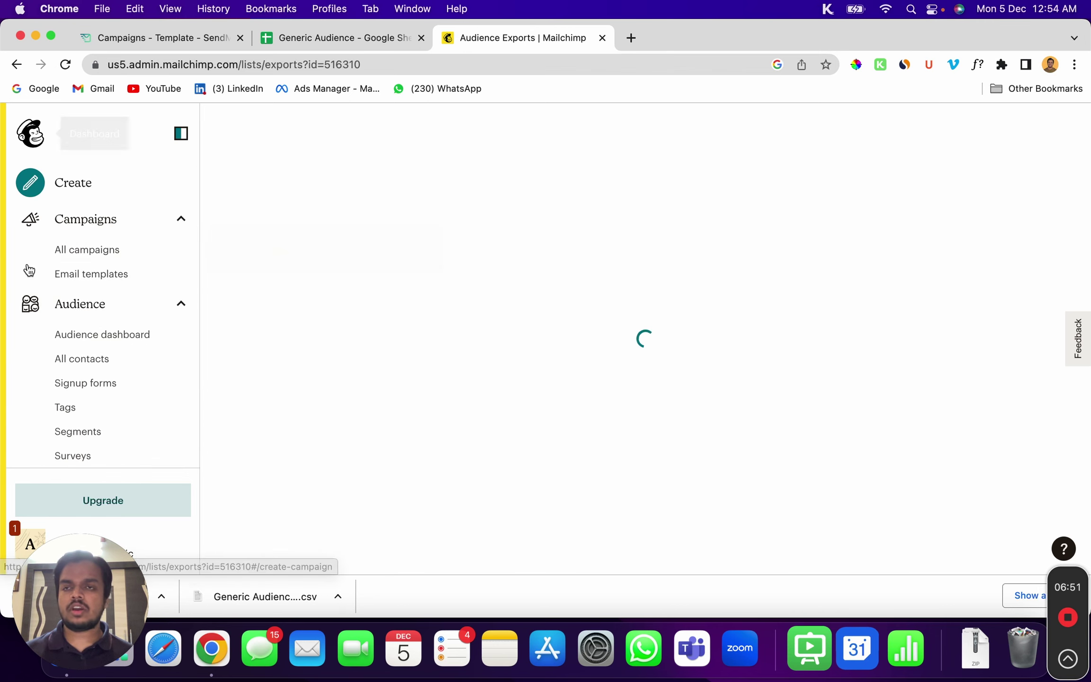
{"action": "left_click", "coordinate": [140, 276]}
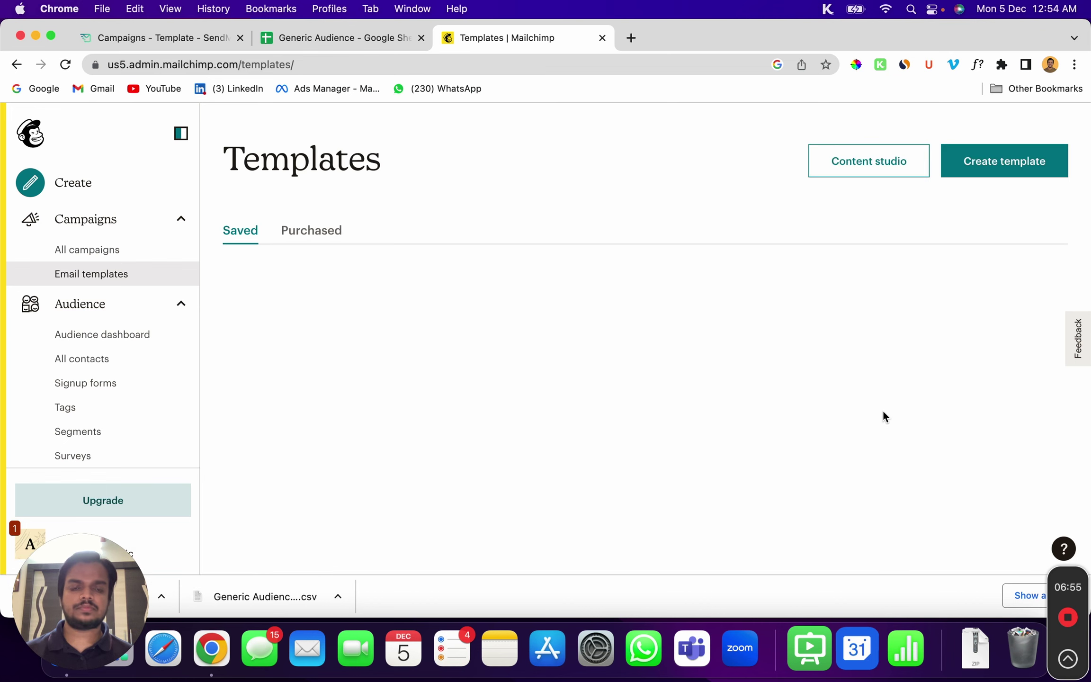
{"action": "left_click", "coordinate": [1052, 336]}
{"action": "left_click", "coordinate": [907, 446]}
{"action": "left_click", "coordinate": [452, 429]}
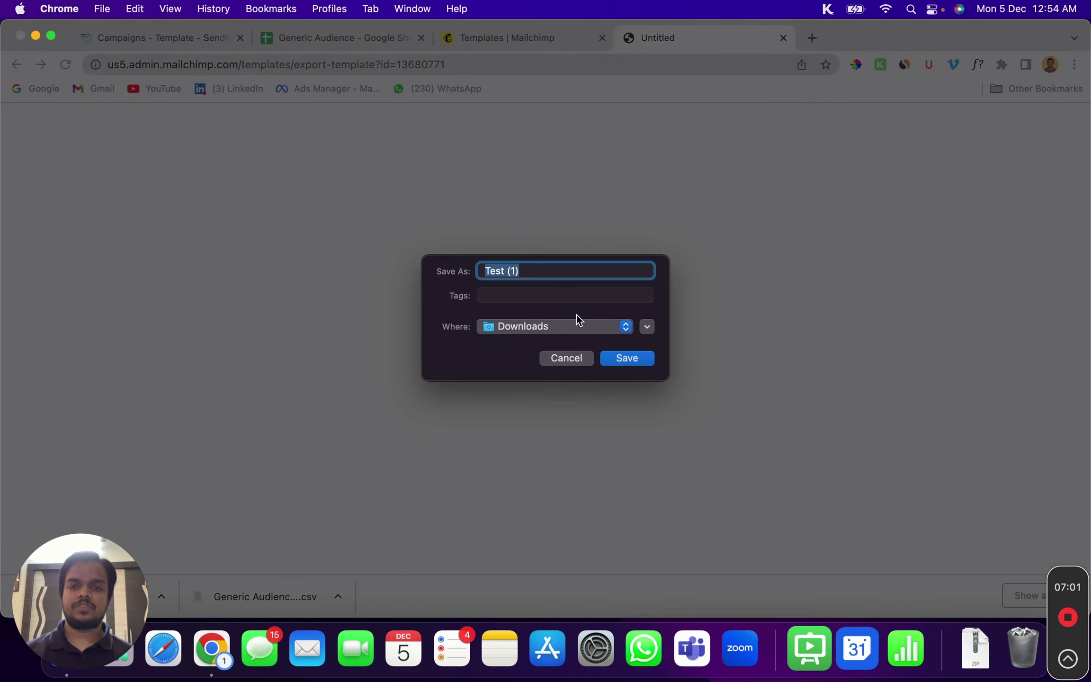
{"action": "left_click", "coordinate": [621, 357]}
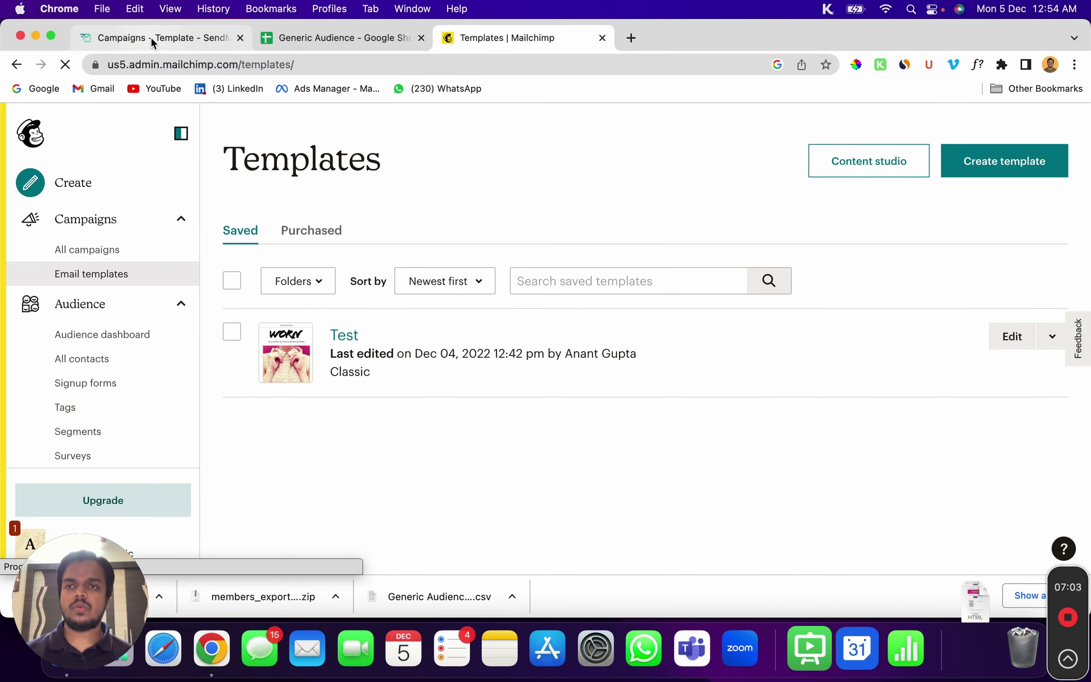
Compress the downloaded Test (1).html into a zip archive in Finder
{"action": "left_click", "coordinate": [152, 38]}
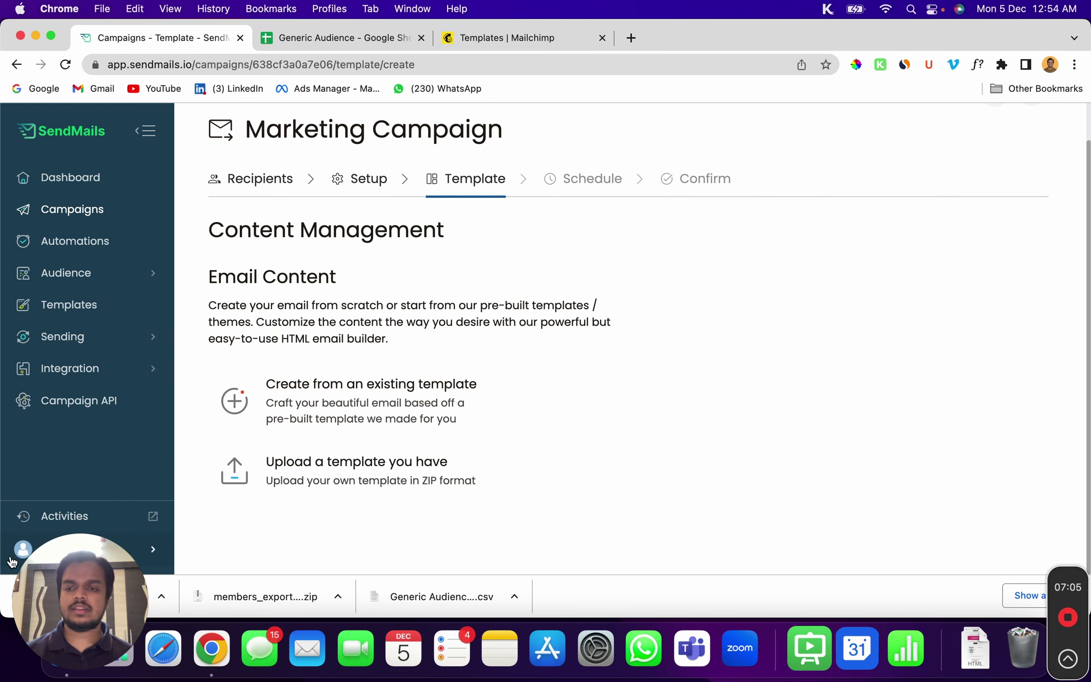
{"action": "left_click_drag", "start_coordinate": [102, 588], "coordinate": [762, 535]}
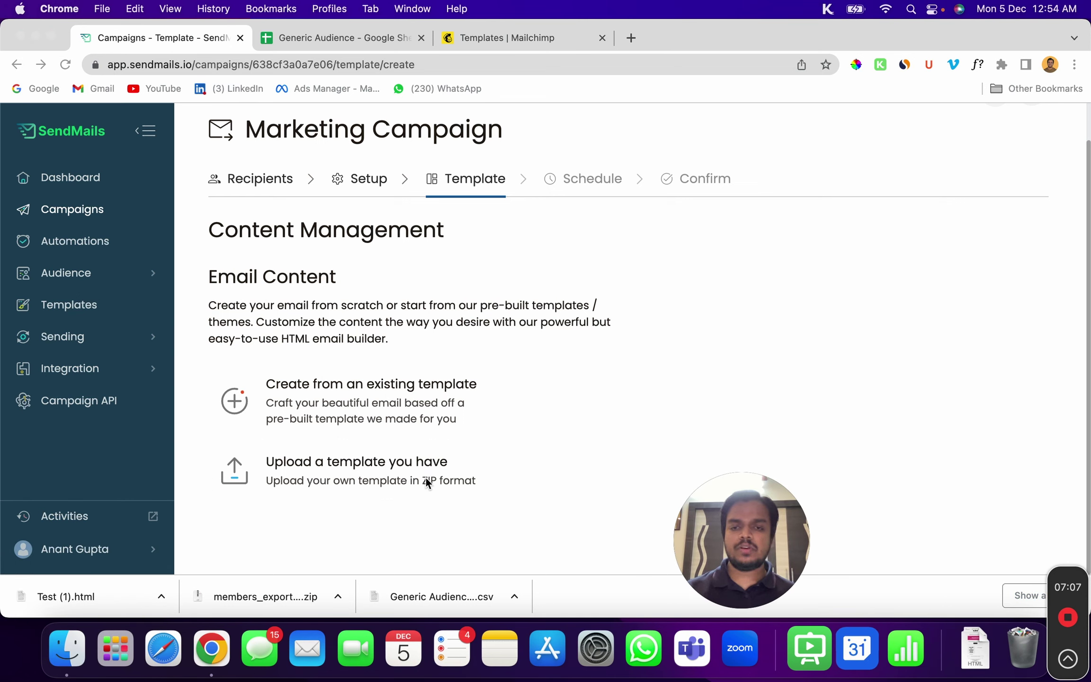
{"action": "left_click", "coordinate": [160, 595]}
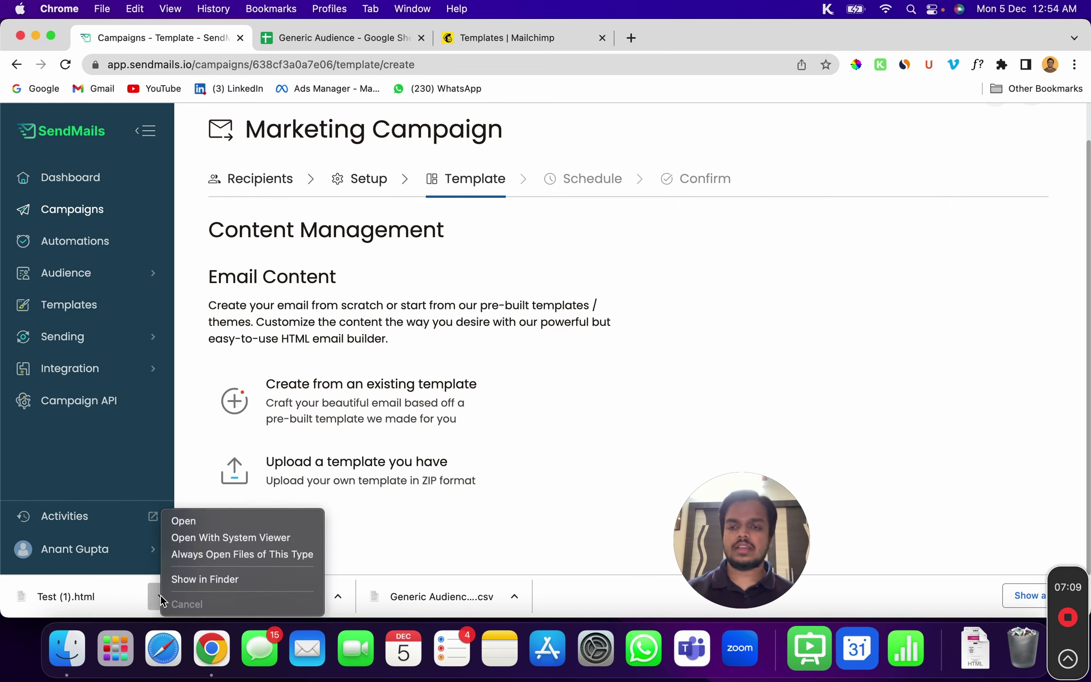
{"action": "left_click", "coordinate": [197, 583]}
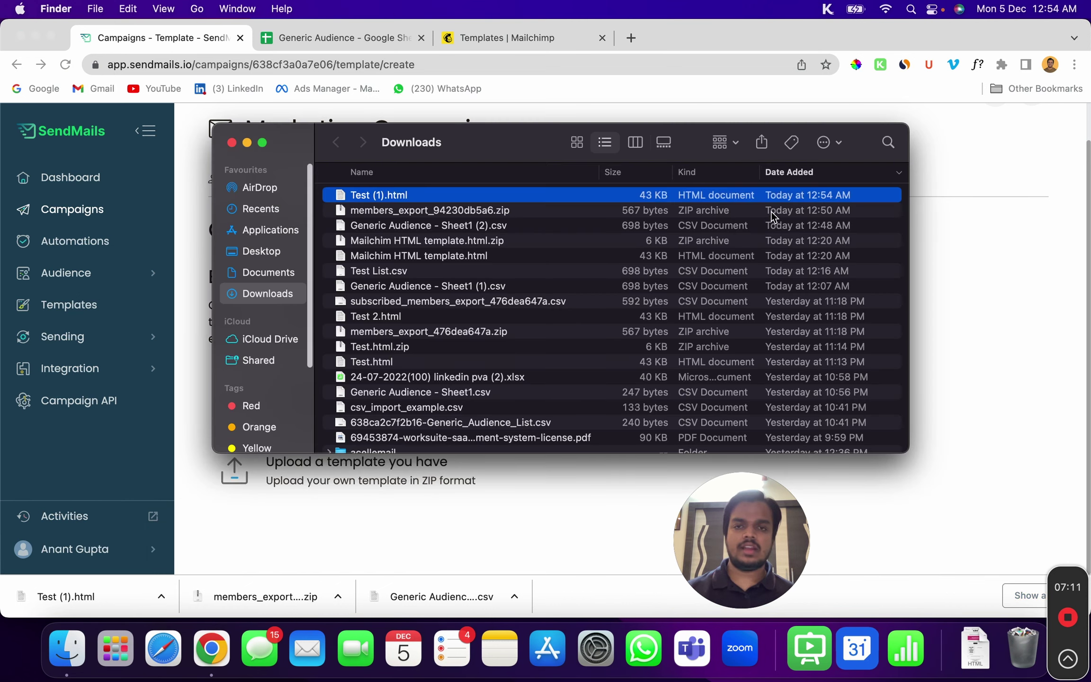
{"action": "right_click", "coordinate": [792, 200]}
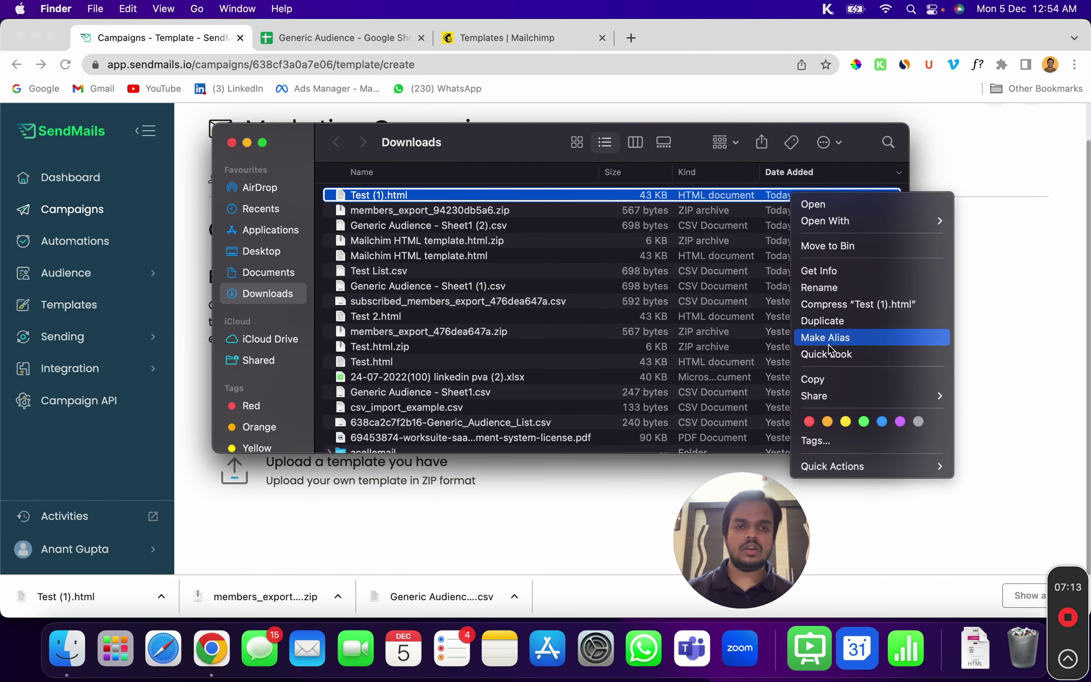
{"action": "left_click", "coordinate": [1002, 307]}
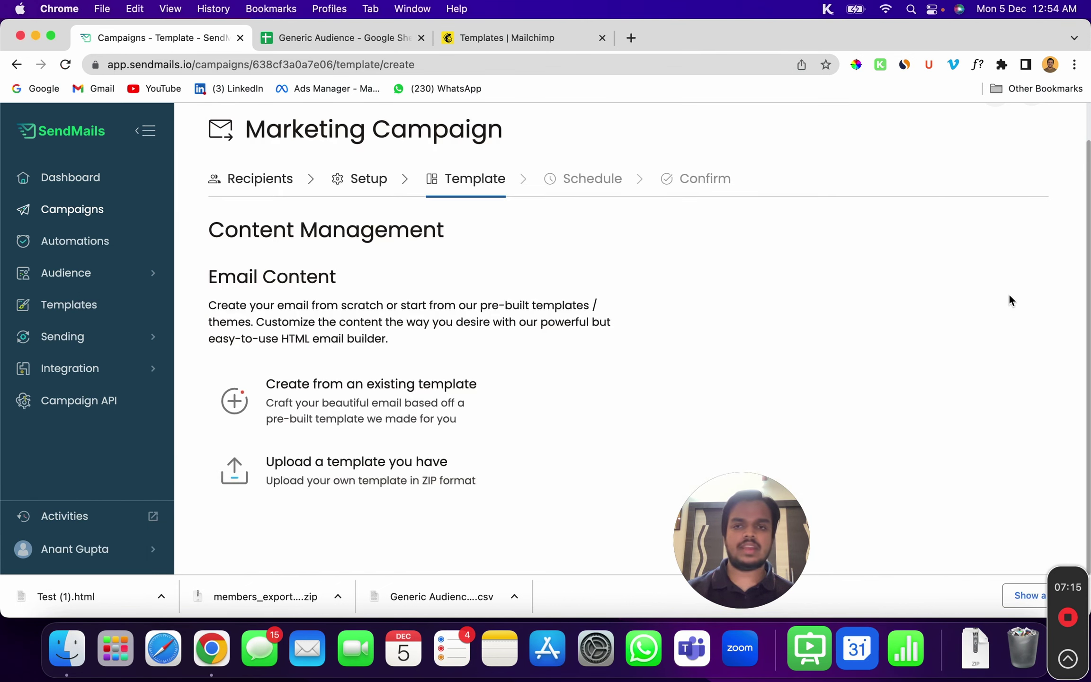
{"action": "left_click_drag", "start_coordinate": [413, 462], "coordinate": [480, 472]}
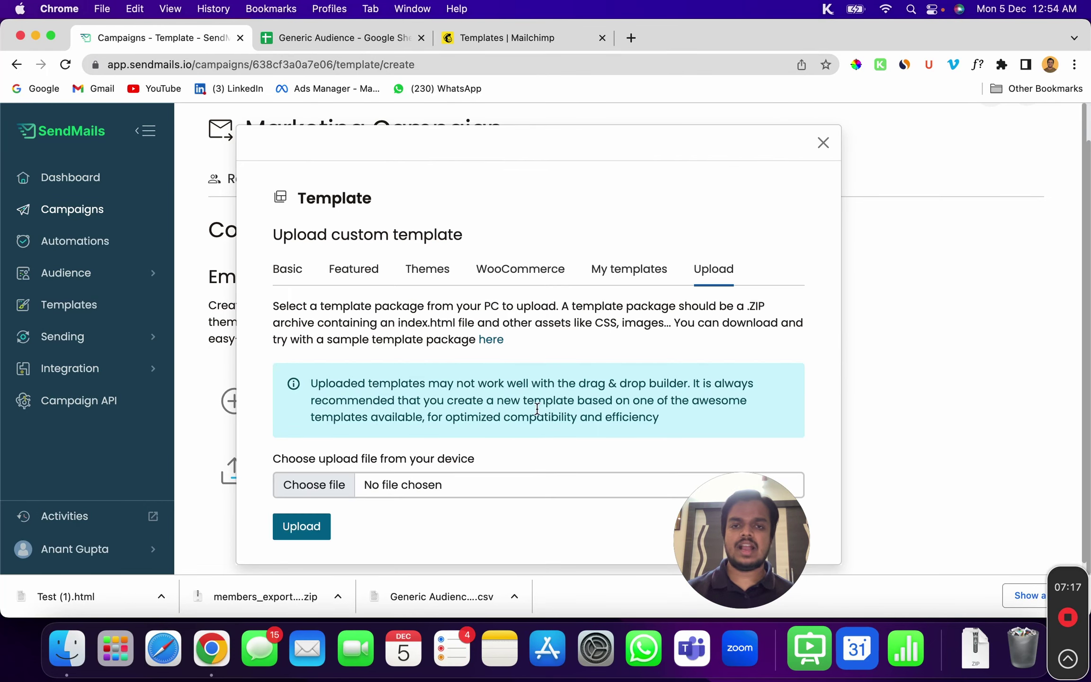
Upload Test (1).html.zip as the campaign's custom email template
{"action": "left_click", "coordinate": [402, 494]}
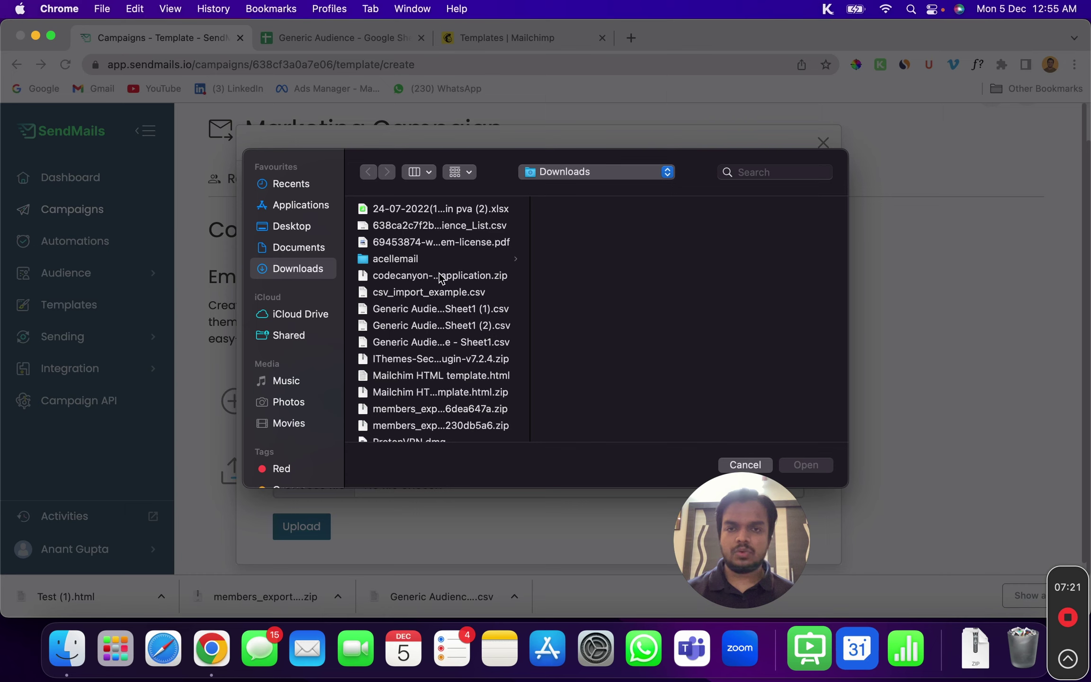
{"action": "scroll", "coordinate": [445, 308], "scroll_direction": "down", "scroll_amount": 3}
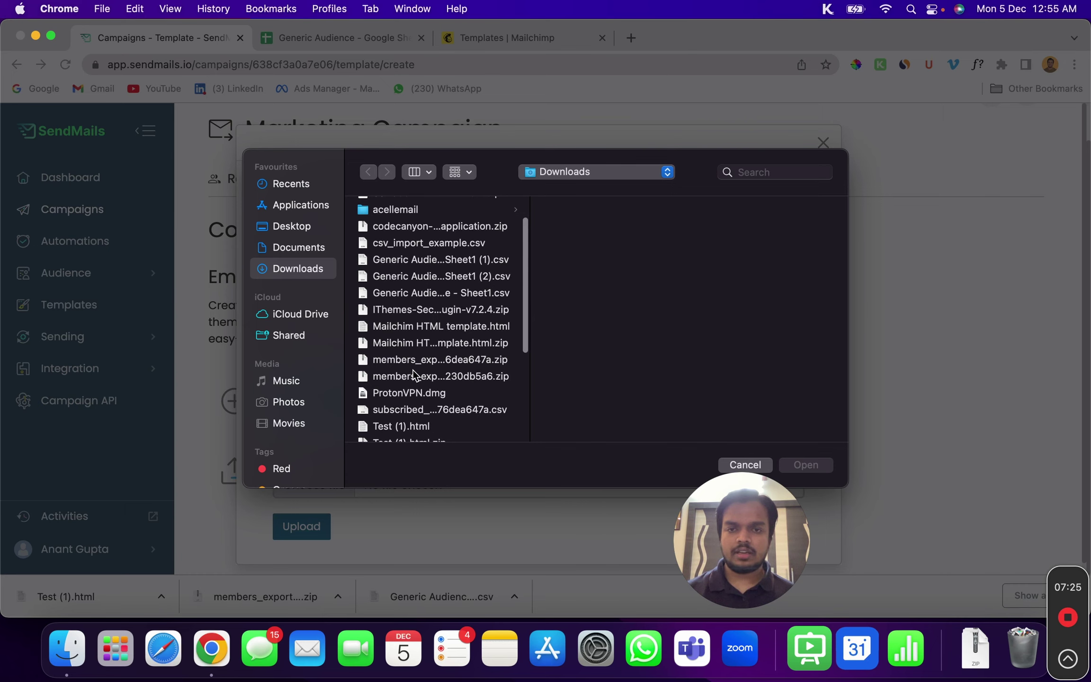
{"action": "scroll", "coordinate": [409, 402], "scroll_direction": "down", "scroll_amount": 3}
{"action": "left_click", "coordinate": [440, 388]}
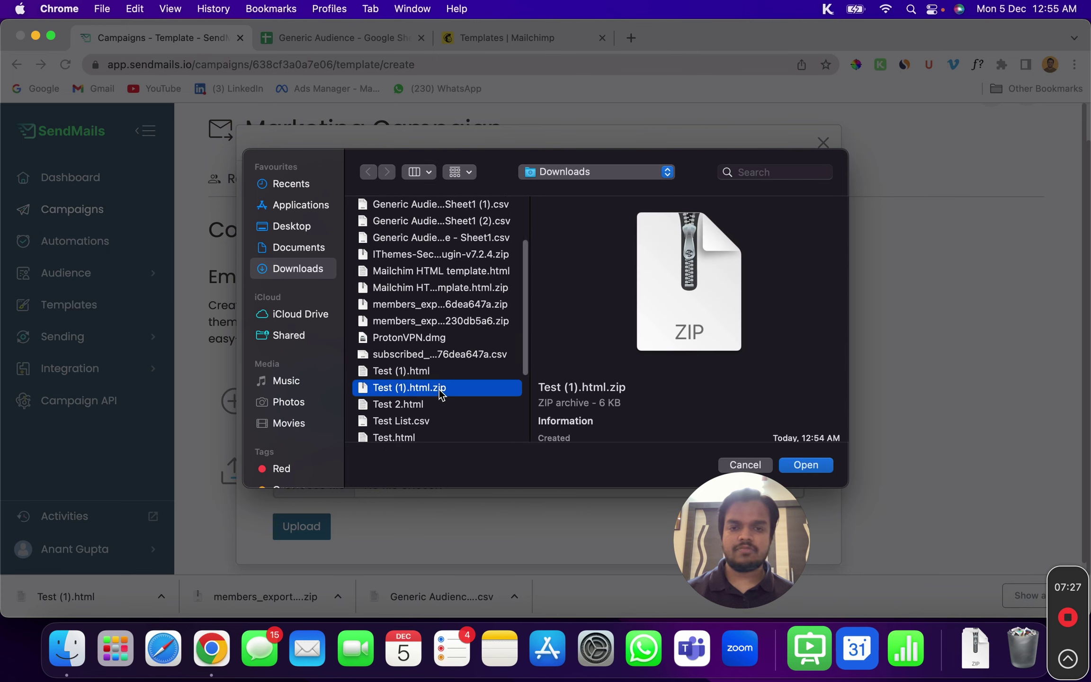
{"action": "left_click", "coordinate": [825, 468]}
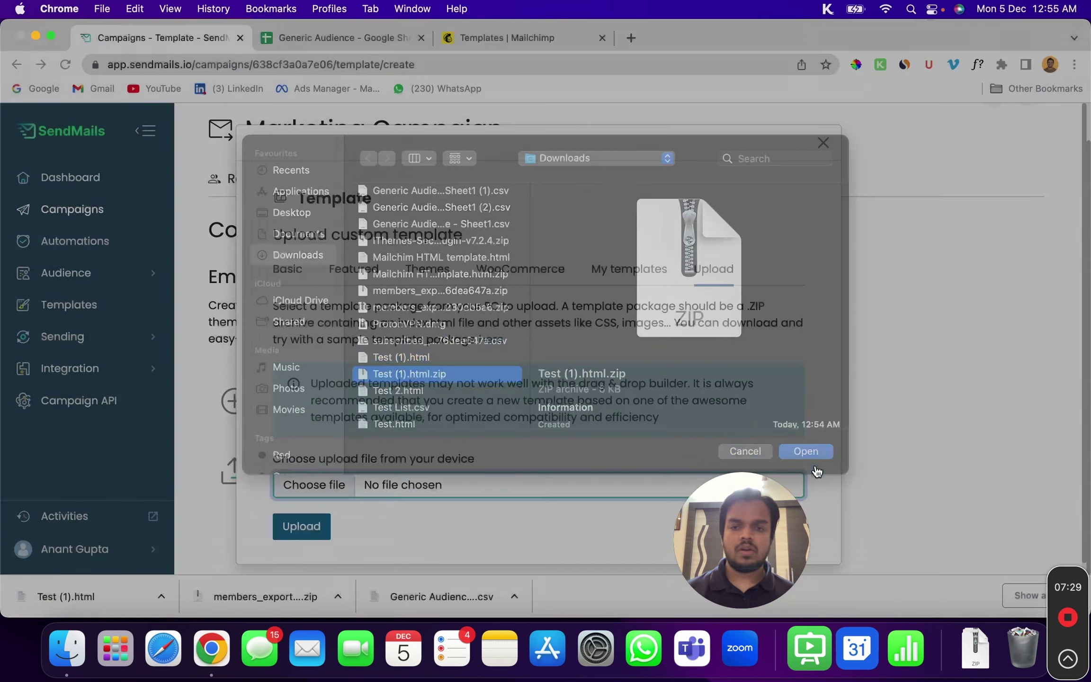
{"action": "left_click", "coordinate": [310, 527]}
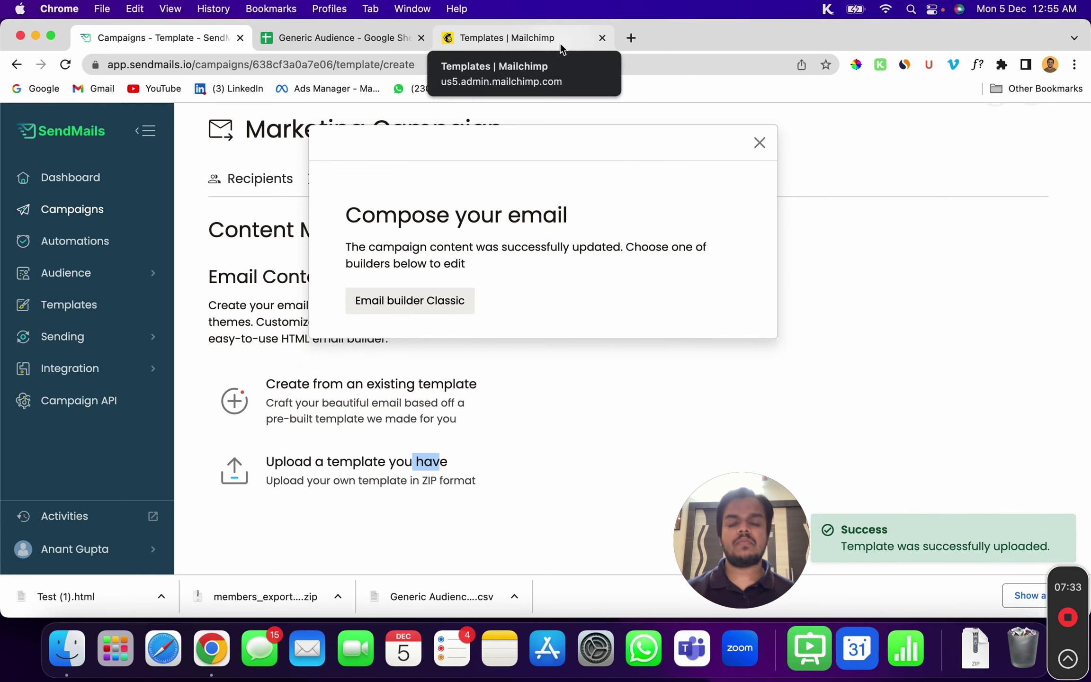
Review the imported WORN email in Email builder Classic, then close the editor and compose prompt
{"action": "left_click", "coordinate": [417, 298]}
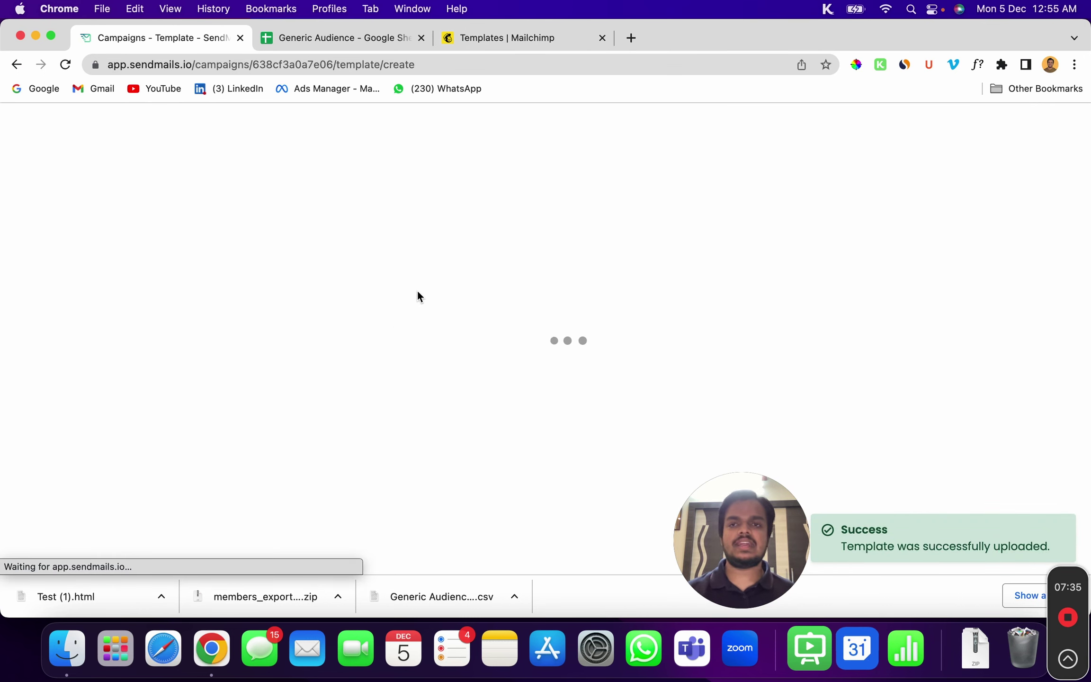
{"action": "scroll", "coordinate": [417, 291], "scroll_direction": "down", "scroll_amount": 15}
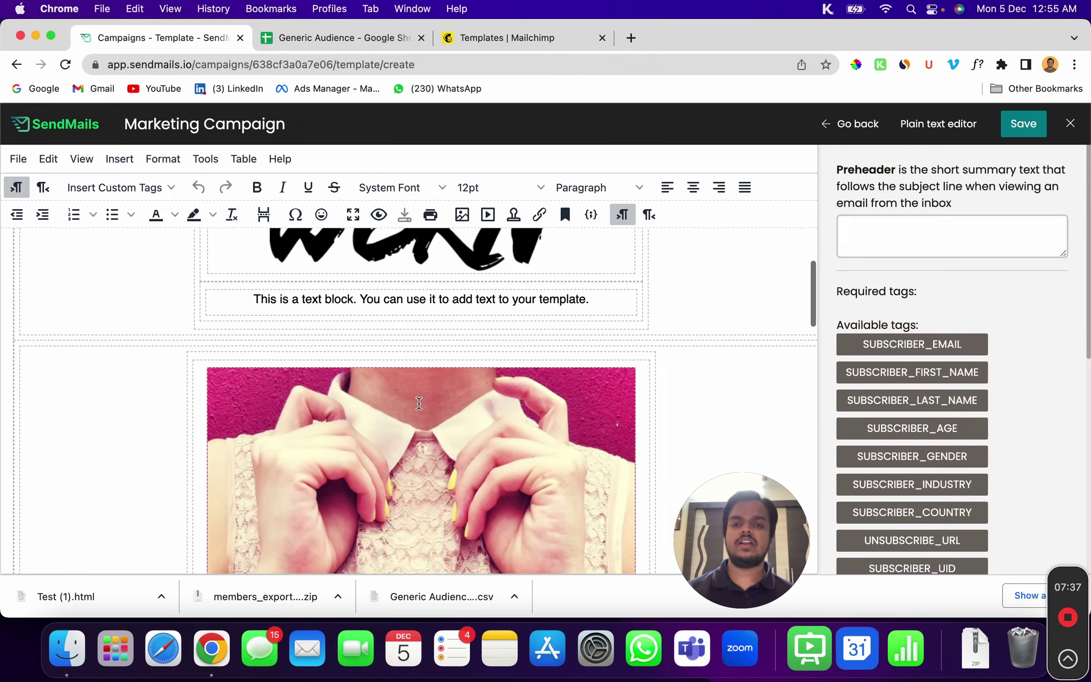
{"action": "scroll", "coordinate": [426, 427], "scroll_direction": "up", "scroll_amount": 10}
{"action": "scroll", "coordinate": [426, 426], "scroll_direction": "down", "scroll_amount": 15}
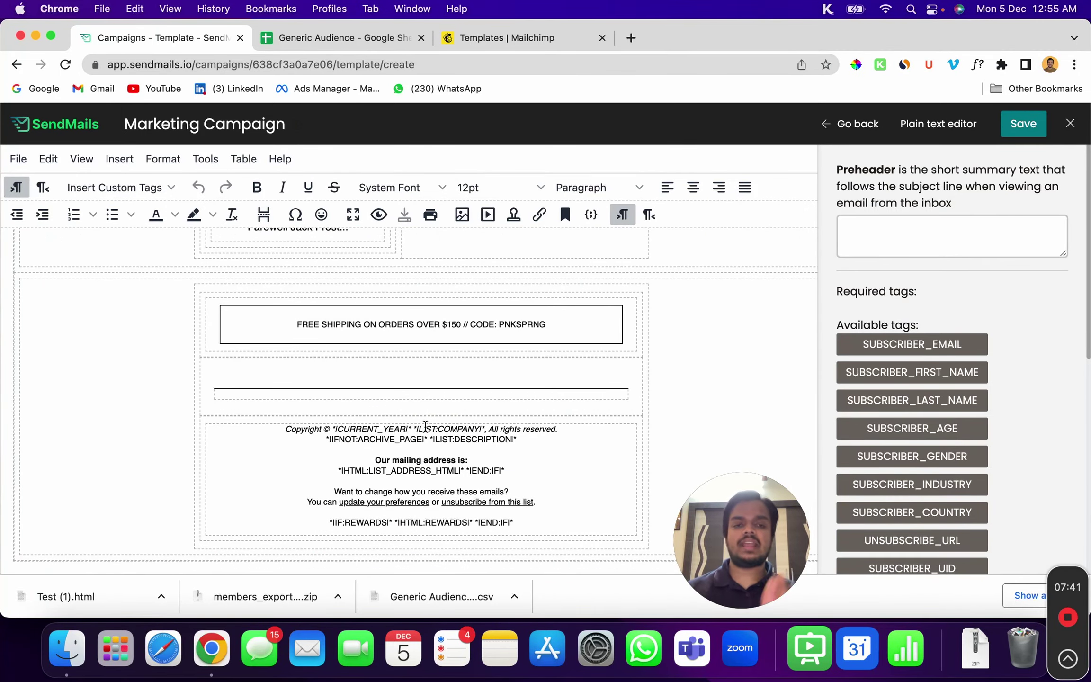
{"action": "scroll", "coordinate": [425, 426], "scroll_direction": "up", "scroll_amount": 15}
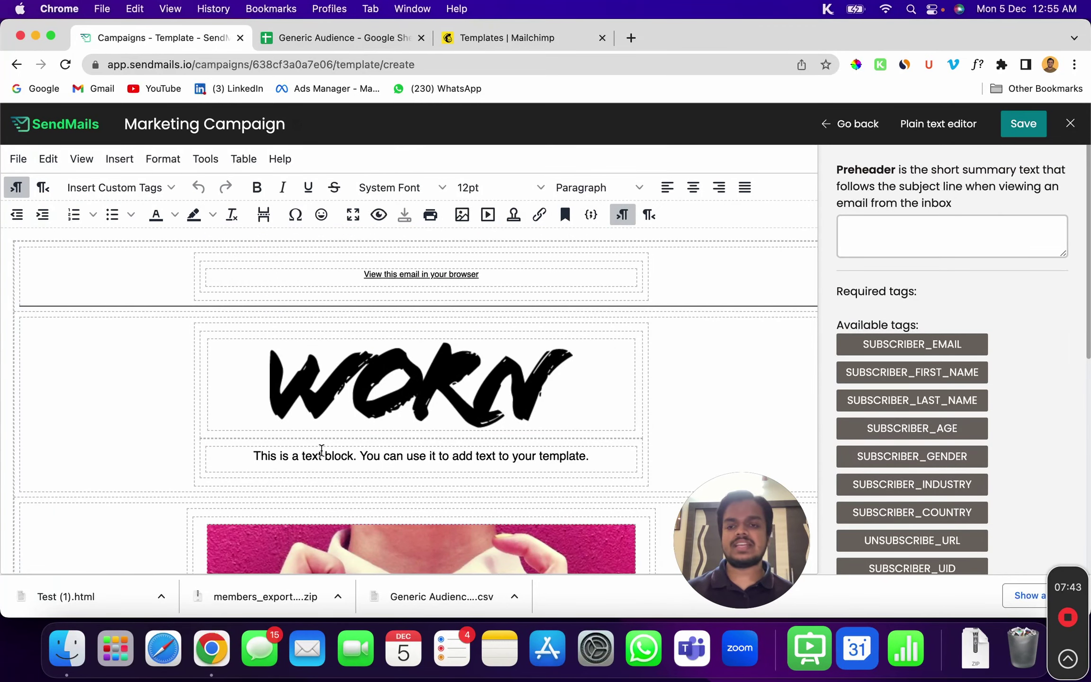
{"action": "triple_click", "coordinate": [317, 452]}
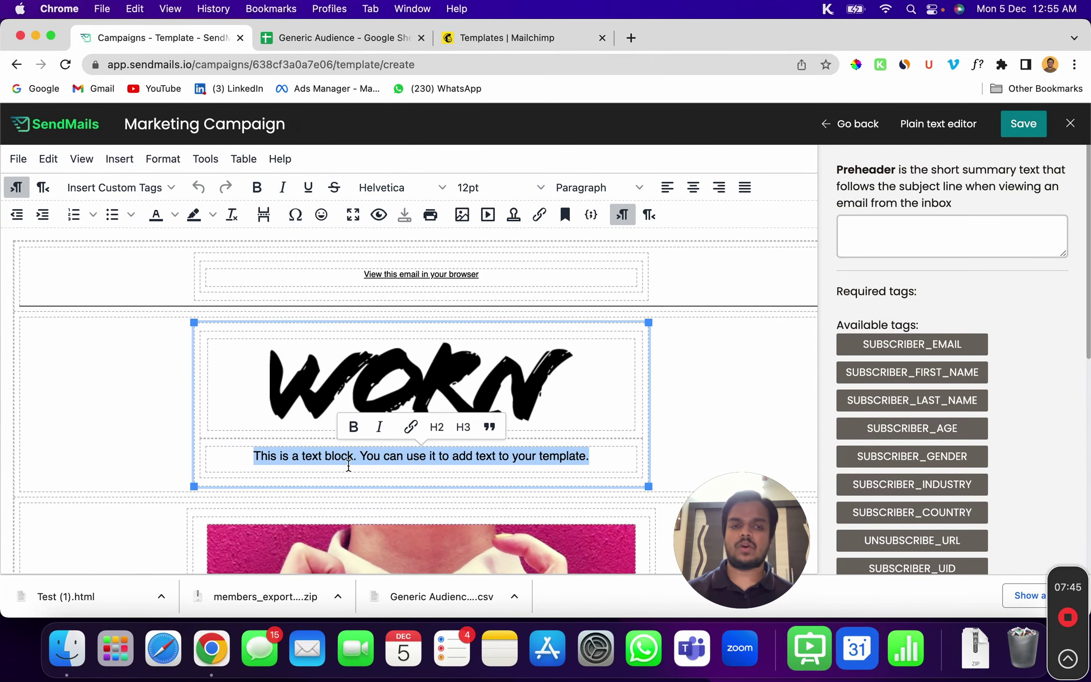
{"action": "left_click", "coordinate": [852, 124]}
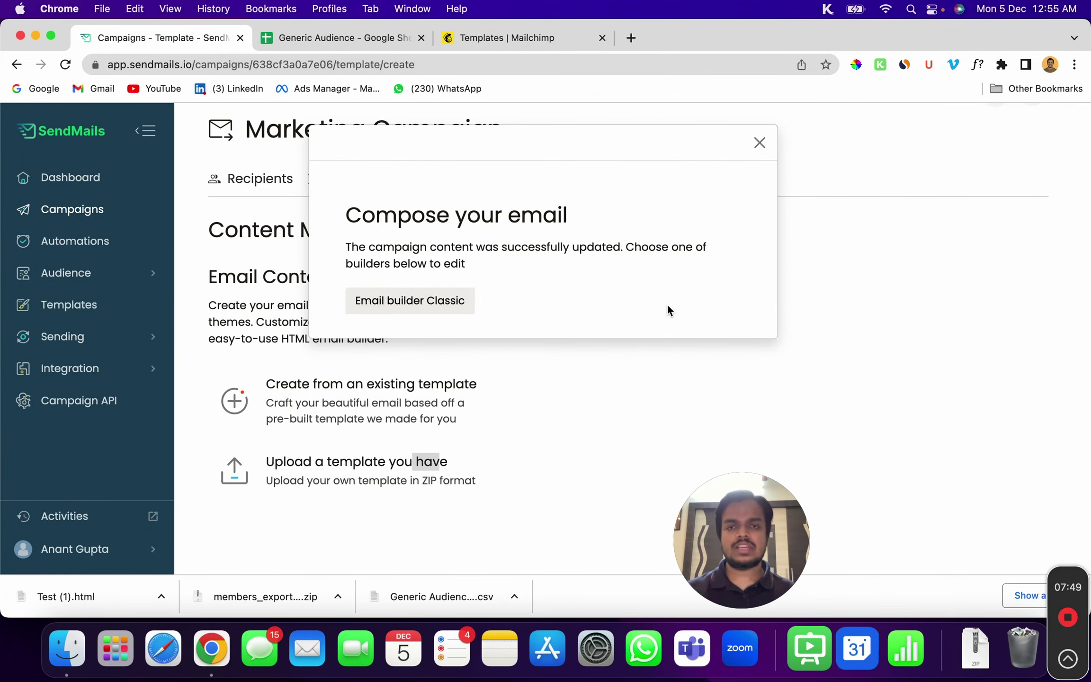
{"action": "left_click", "coordinate": [758, 143]}
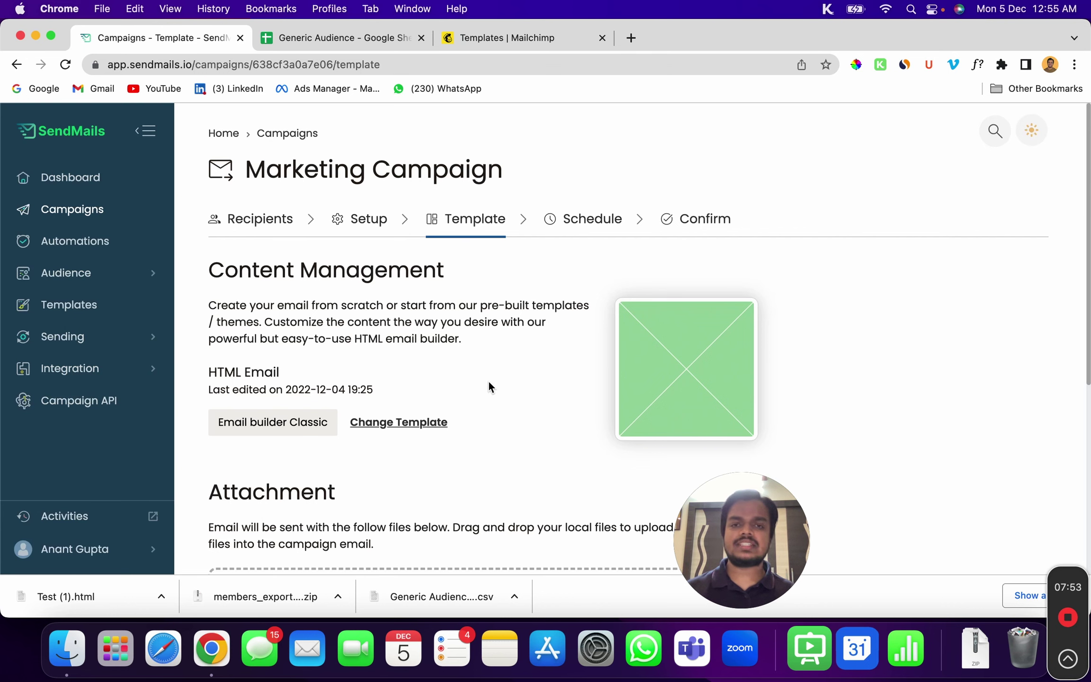
Replace the campaign email with the Blank basic template
{"action": "left_click", "coordinate": [399, 426]}
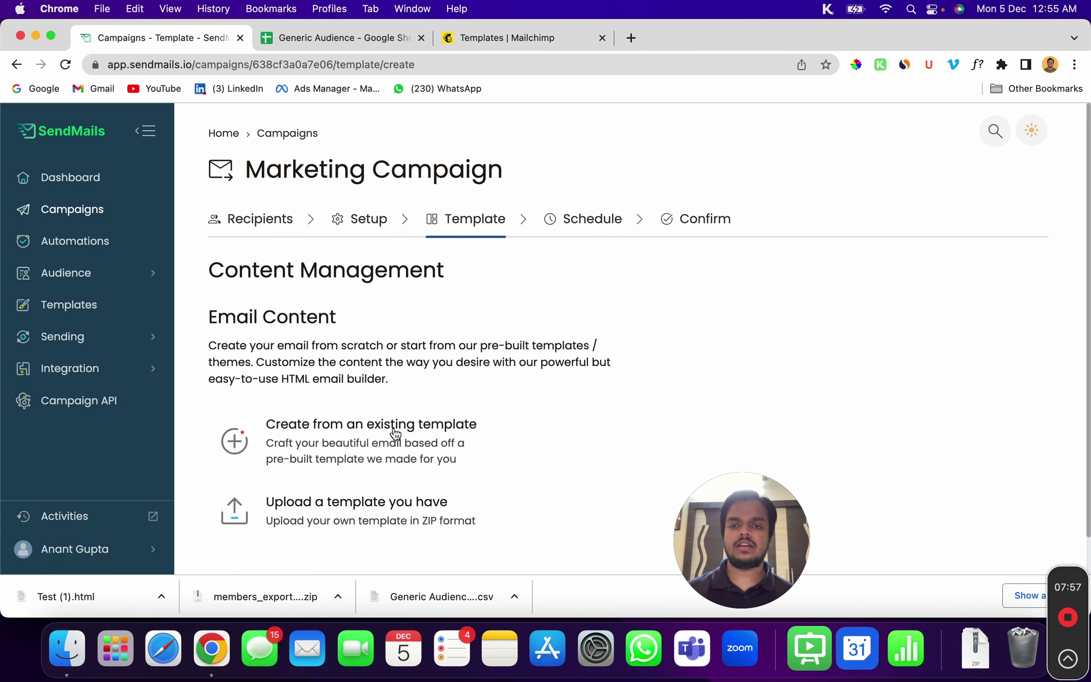
{"action": "scroll", "coordinate": [382, 460], "scroll_direction": "down", "scroll_amount": 10}
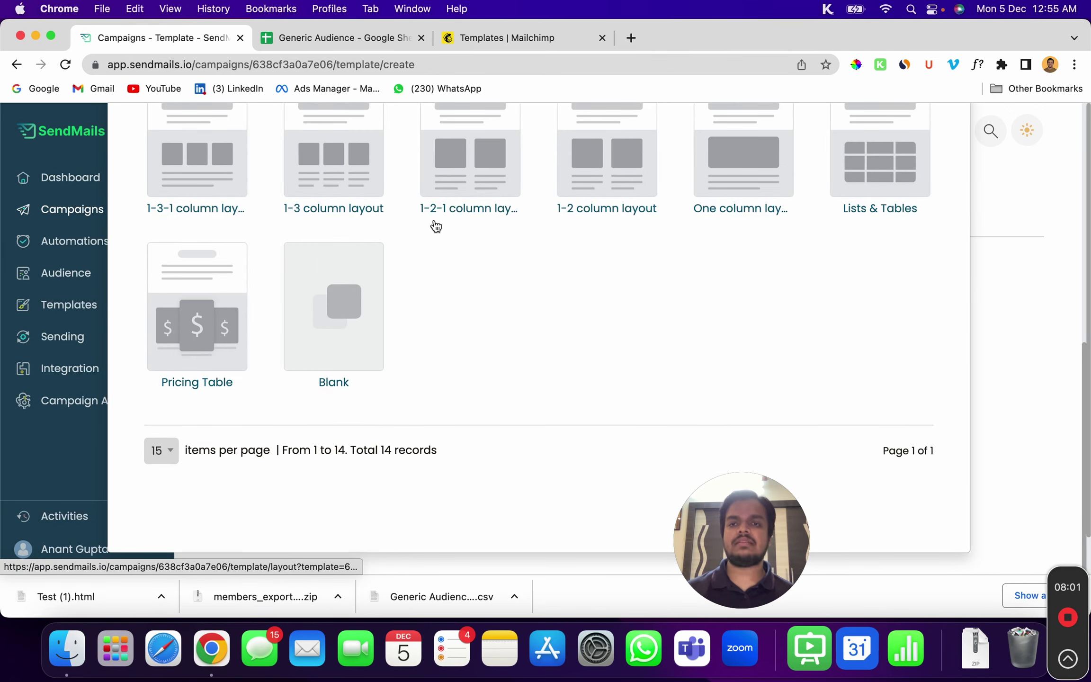
{"action": "scroll", "coordinate": [438, 223], "scroll_direction": "up", "scroll_amount": 10}
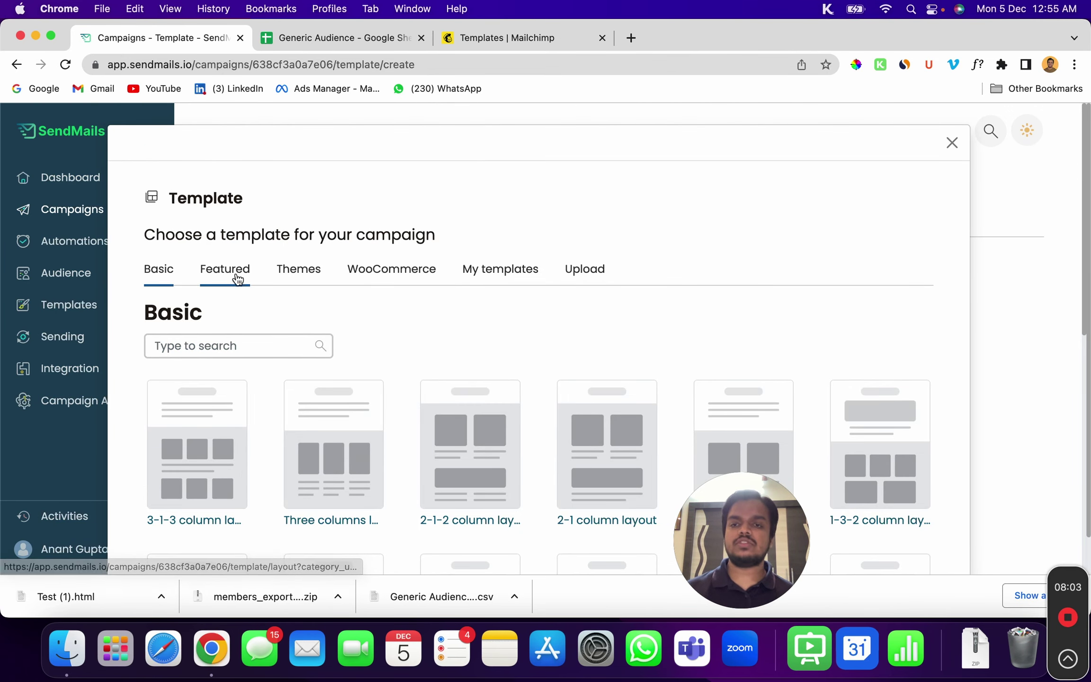
{"action": "left_click", "coordinate": [236, 274]}
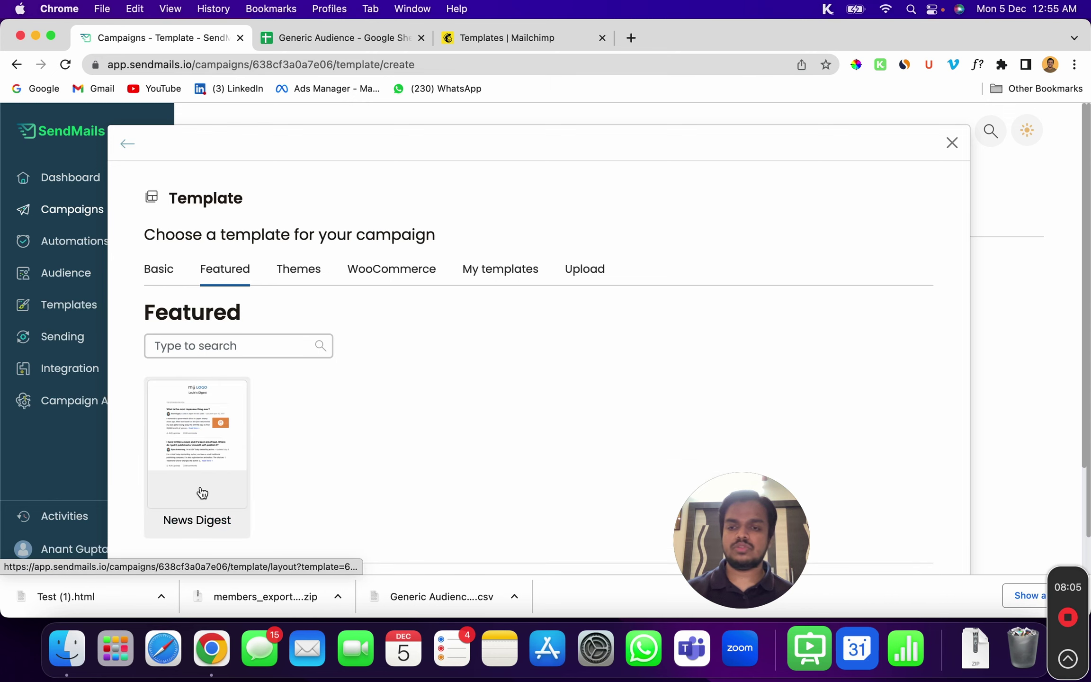
{"action": "left_click", "coordinate": [167, 277]}
{"action": "scroll", "coordinate": [329, 418], "scroll_direction": "down", "scroll_amount": 5}
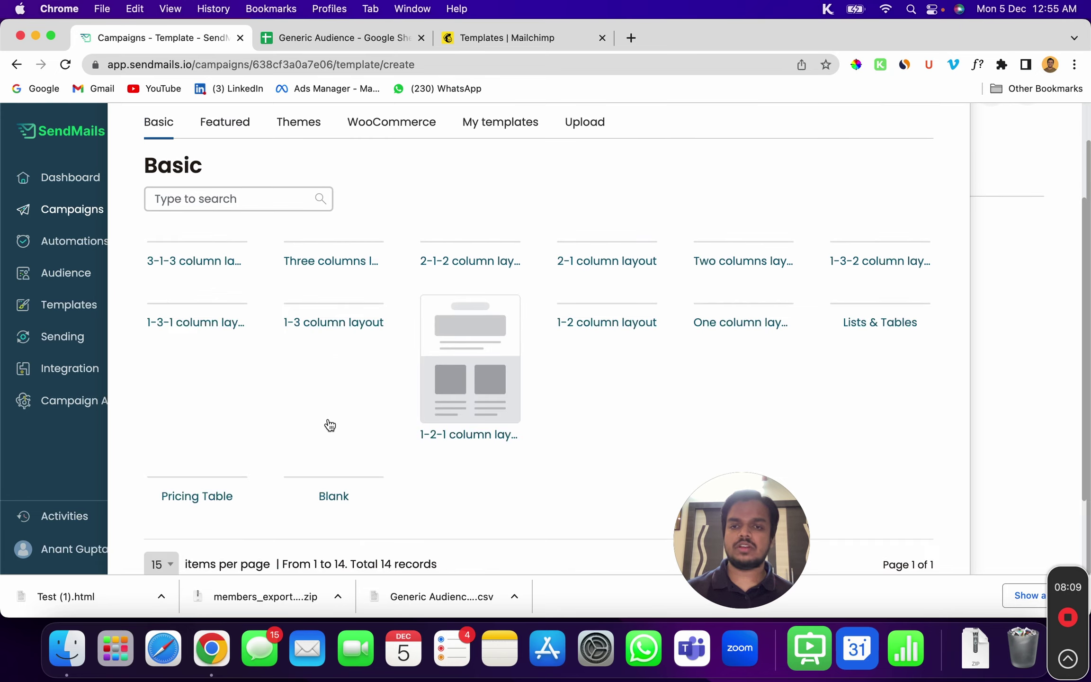
{"action": "scroll", "coordinate": [328, 419], "scroll_direction": "down", "scroll_amount": 5}
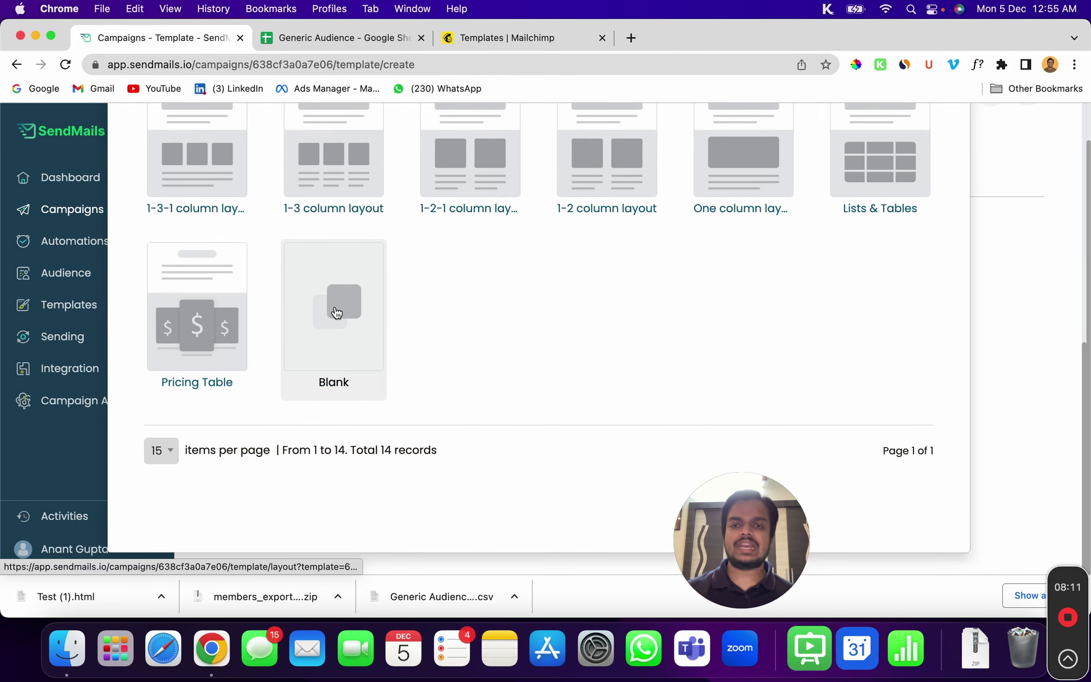
{"action": "left_click", "coordinate": [354, 292]}
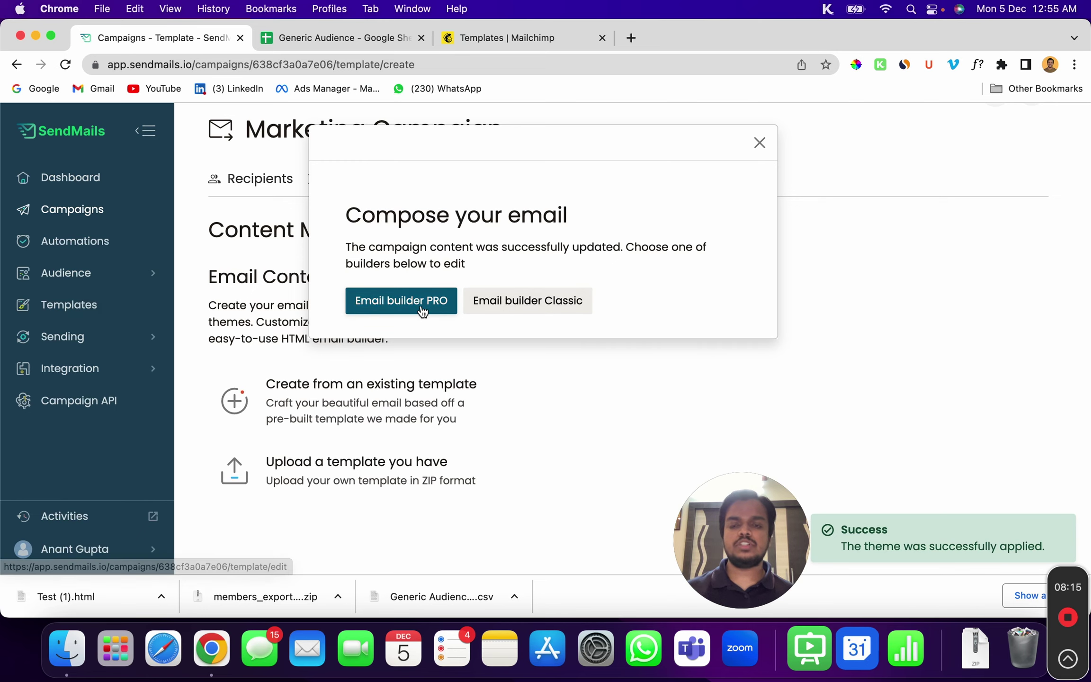
In Email builder PRO, add a 200px 'my LOGO' Logo block at the top of the email
{"action": "left_click", "coordinate": [422, 311]}
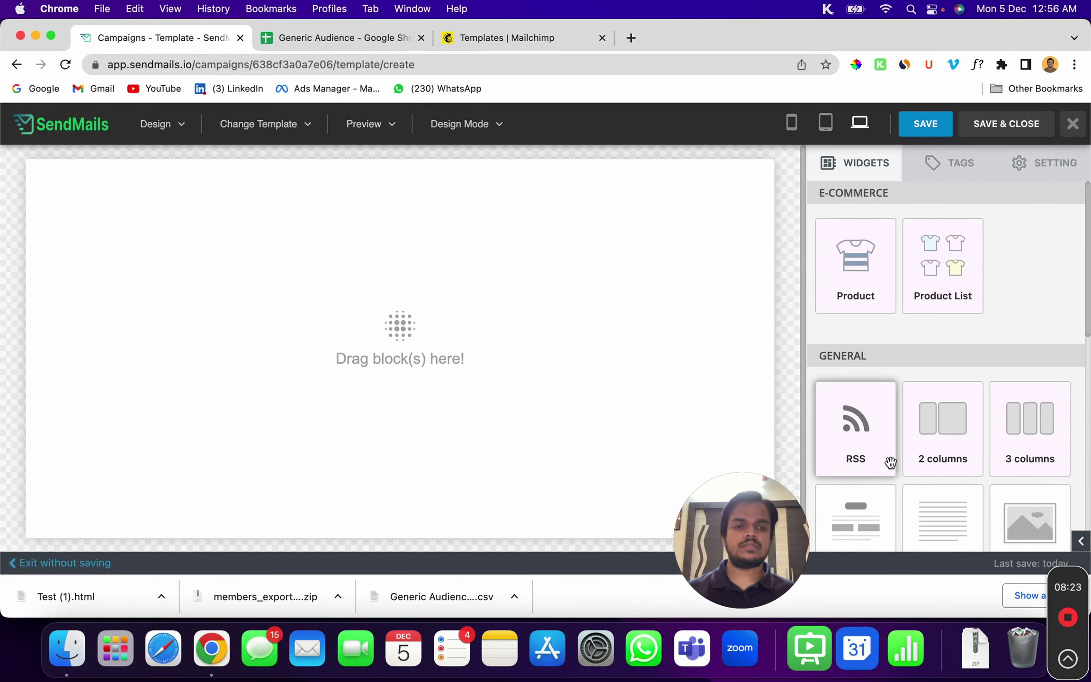
{"action": "scroll", "coordinate": [931, 493], "scroll_direction": "down", "scroll_amount": 2}
{"action": "left_click_drag", "start_coordinate": [847, 483], "coordinate": [302, 239]}
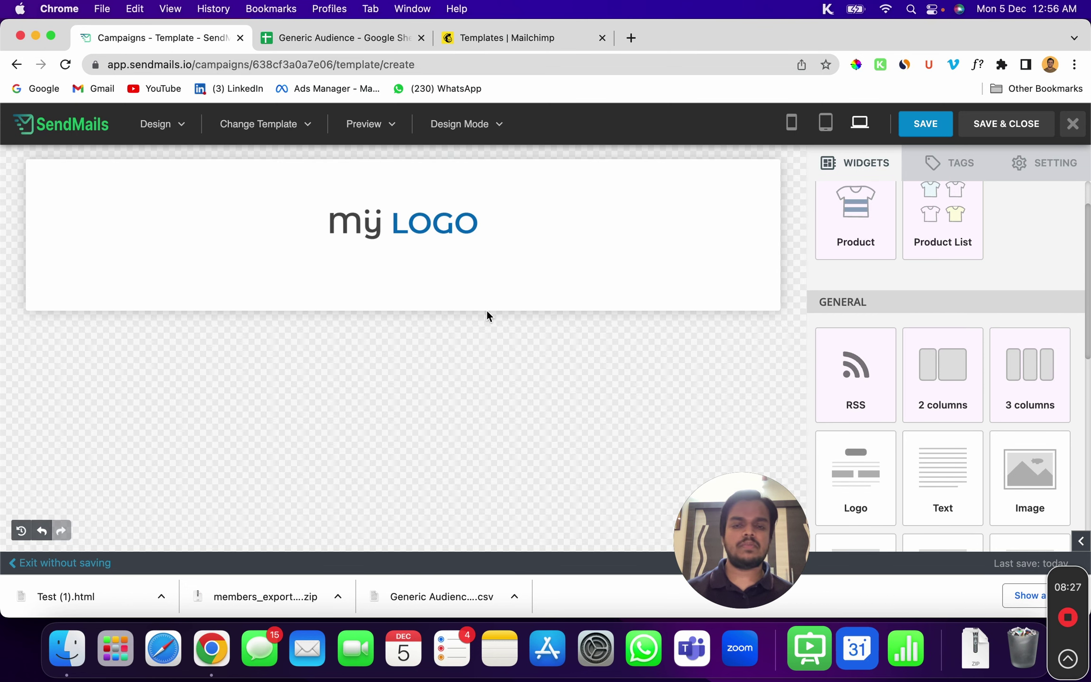
{"action": "left_click", "coordinate": [403, 224]}
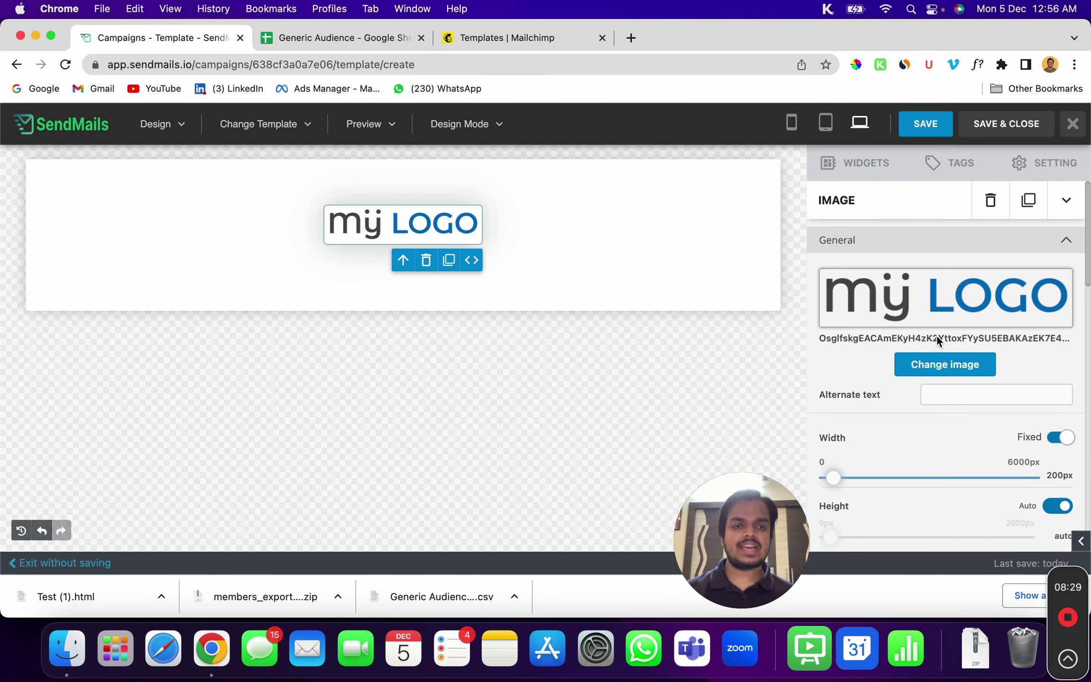
{"action": "scroll", "coordinate": [914, 450], "scroll_direction": "down", "scroll_amount": 4}
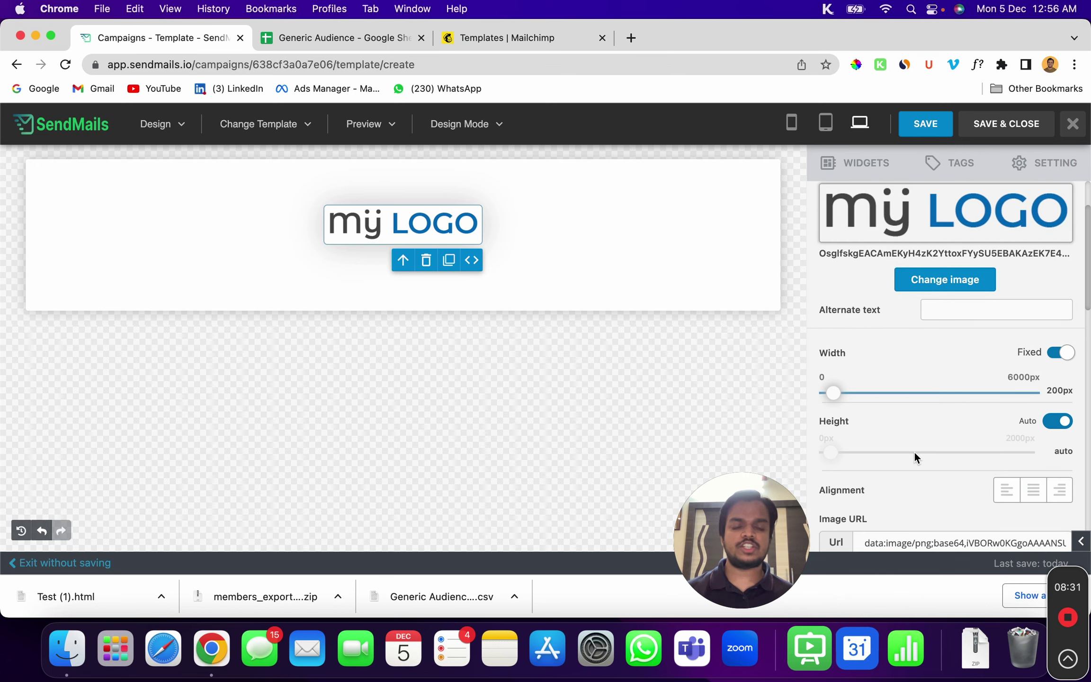
{"action": "scroll", "coordinate": [914, 448], "scroll_direction": "down", "scroll_amount": 2}
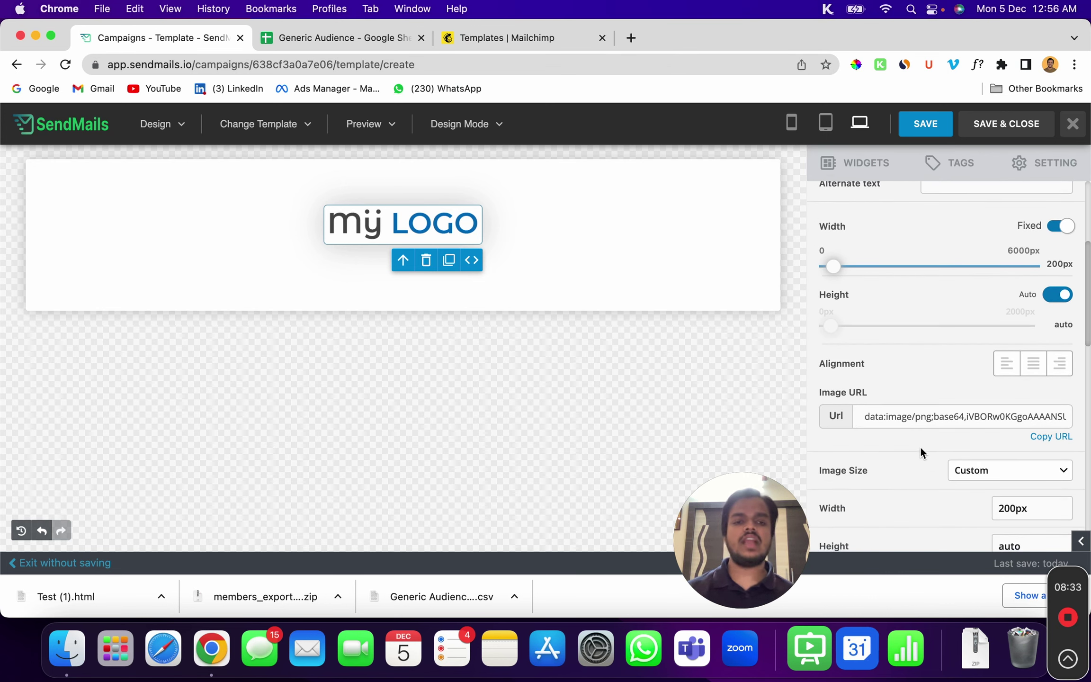
{"action": "scroll", "coordinate": [910, 480], "scroll_direction": "down", "scroll_amount": 3}
{"action": "scroll", "coordinate": [910, 481], "scroll_direction": "down", "scroll_amount": 4}
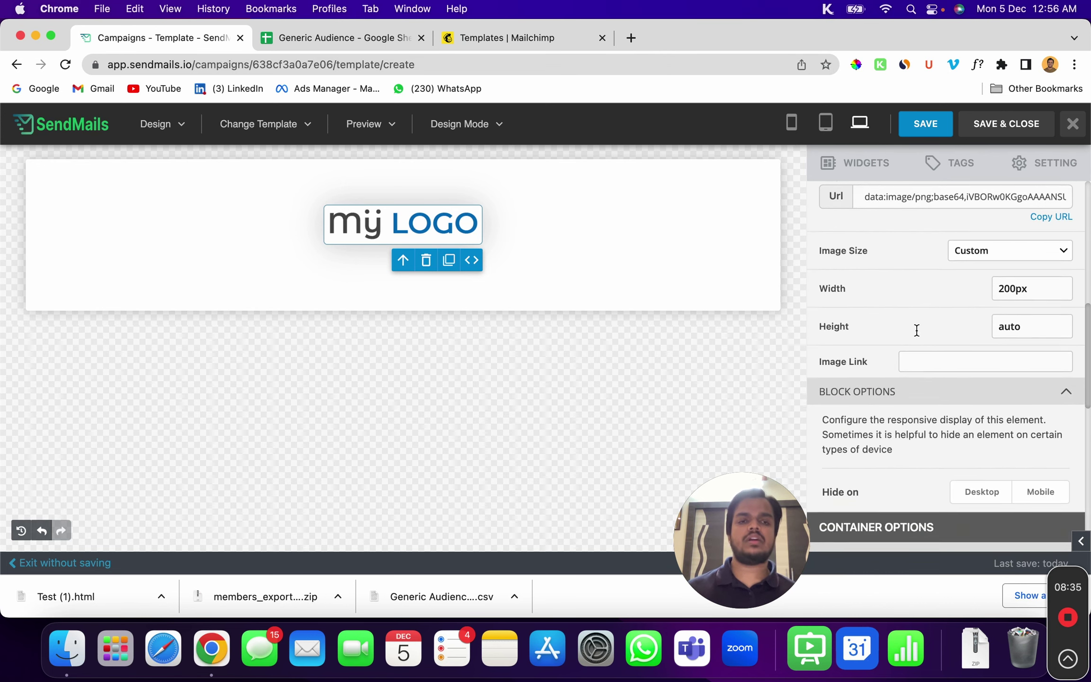
{"action": "scroll", "coordinate": [902, 421], "scroll_direction": "up", "scroll_amount": 6}
{"action": "left_click", "coordinate": [857, 166]}
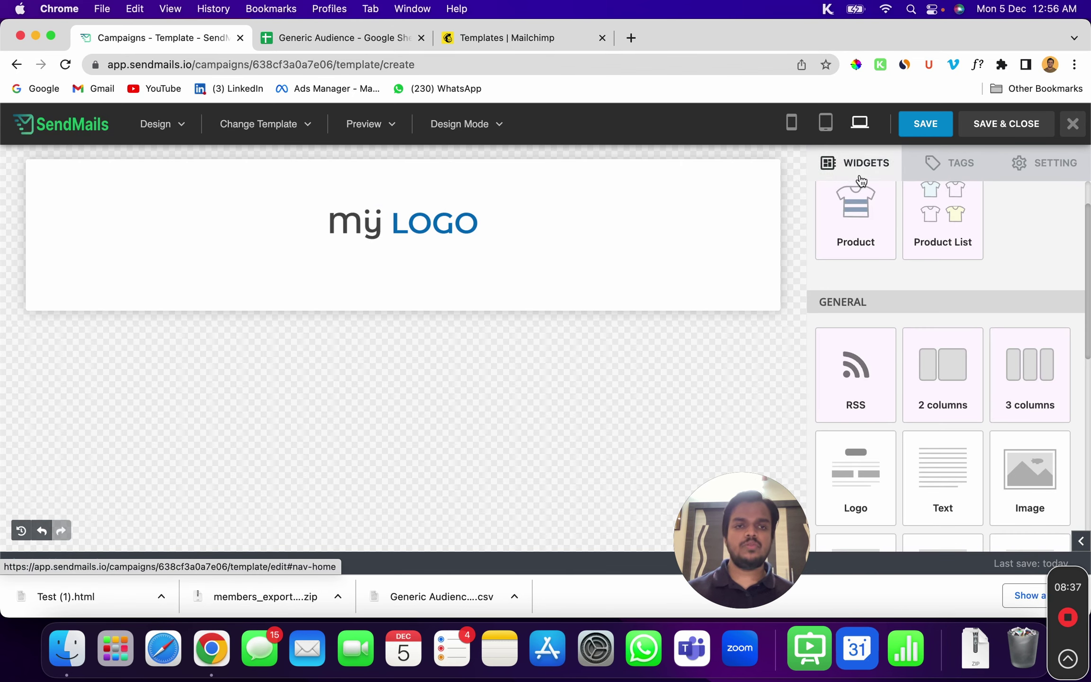
Add a text block under the logo, discarding a stray empty image block
{"action": "scroll", "coordinate": [884, 429], "scroll_direction": "down", "scroll_amount": 2}
{"action": "left_click_drag", "start_coordinate": [935, 392], "coordinate": [275, 256]}
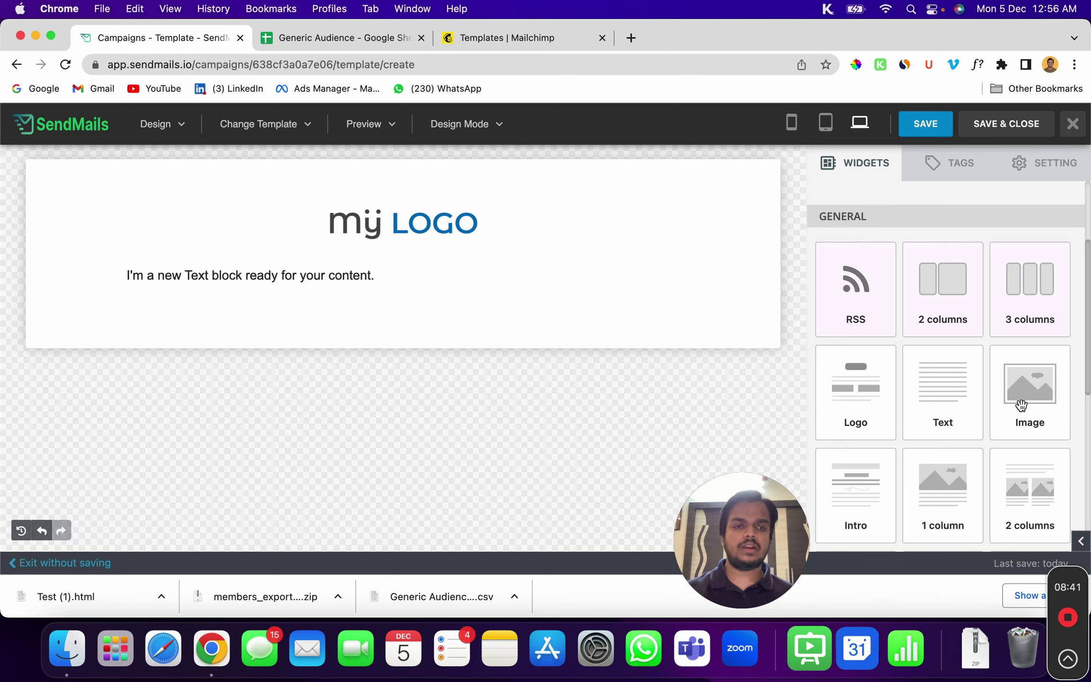
{"action": "left_click_drag", "start_coordinate": [1023, 403], "coordinate": [796, 365]}
{"action": "left_click_drag", "start_coordinate": [1013, 390], "coordinate": [438, 284]}
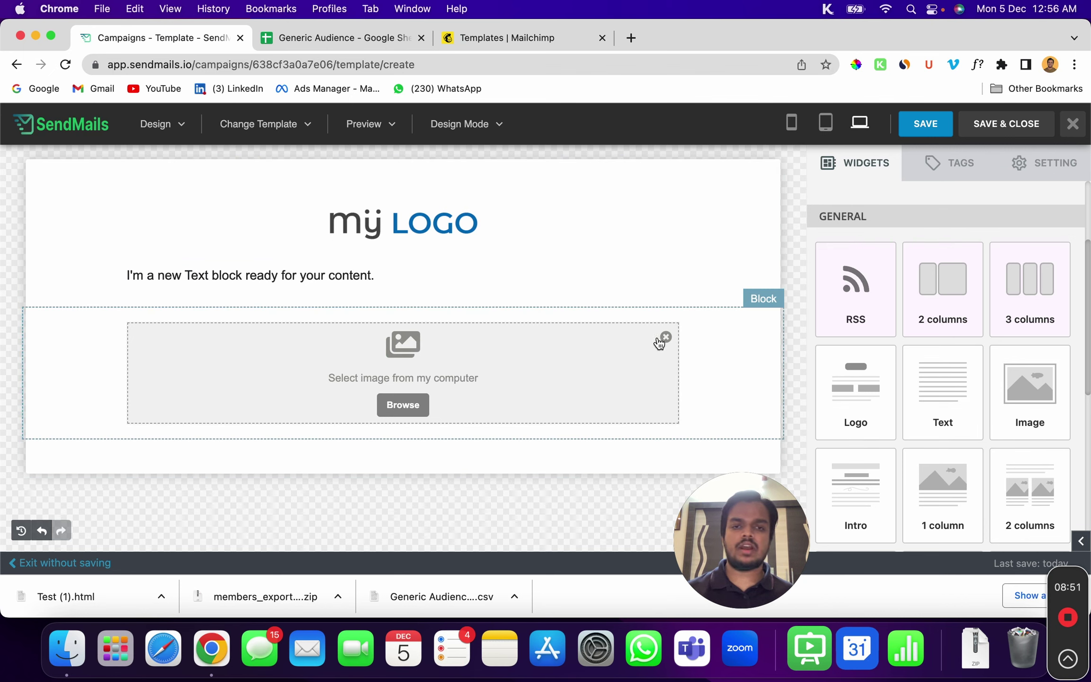
{"action": "left_click", "coordinate": [666, 338]}
{"action": "scroll", "coordinate": [951, 468], "scroll_direction": "down", "scroll_amount": 3}
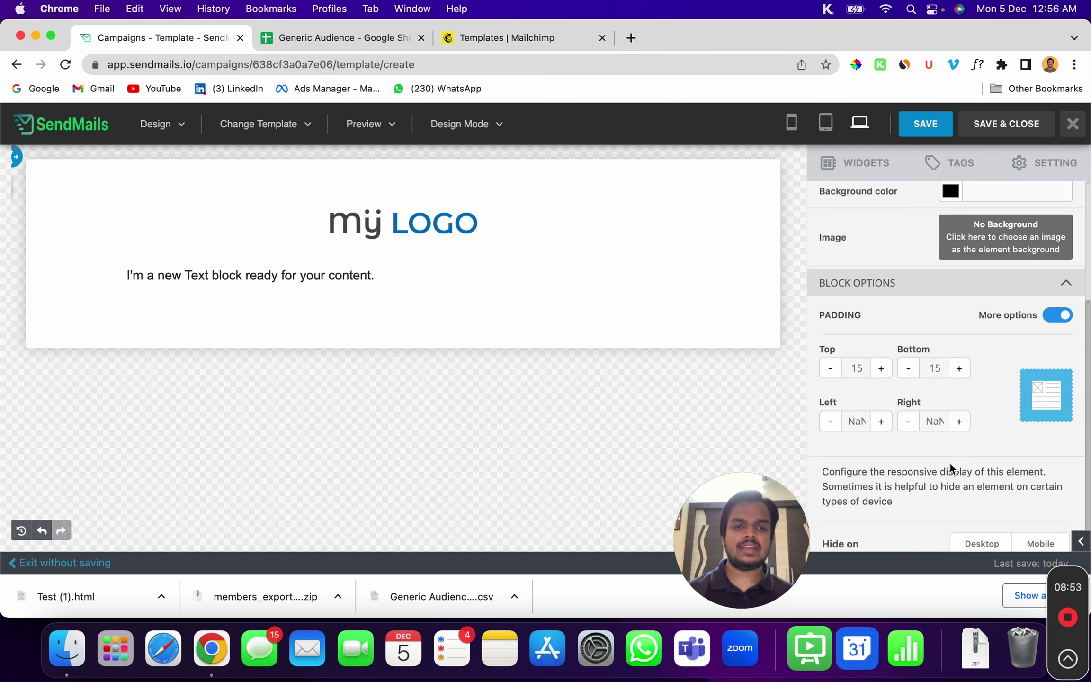
{"action": "left_click", "coordinate": [895, 168]}
Add a three-column article block and a YouTube video block below the text
{"action": "scroll", "coordinate": [901, 440], "scroll_direction": "down", "scroll_amount": 3}
{"action": "left_click_drag", "start_coordinate": [835, 467], "coordinate": [352, 282]}
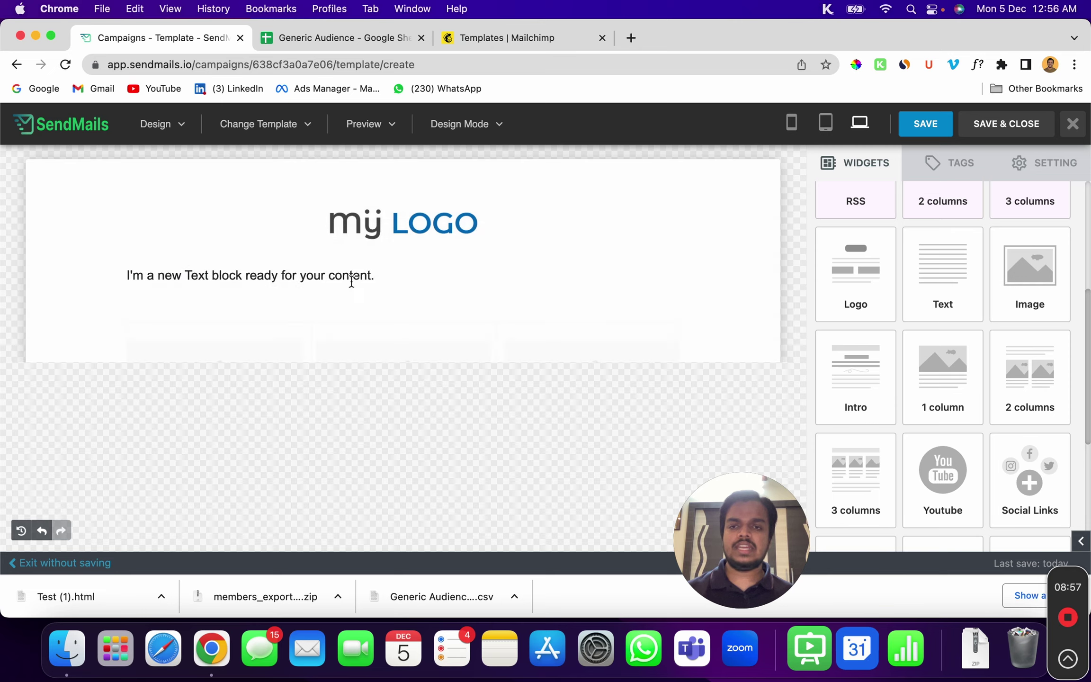
{"action": "scroll", "coordinate": [354, 194], "scroll_direction": "down", "scroll_amount": 5}
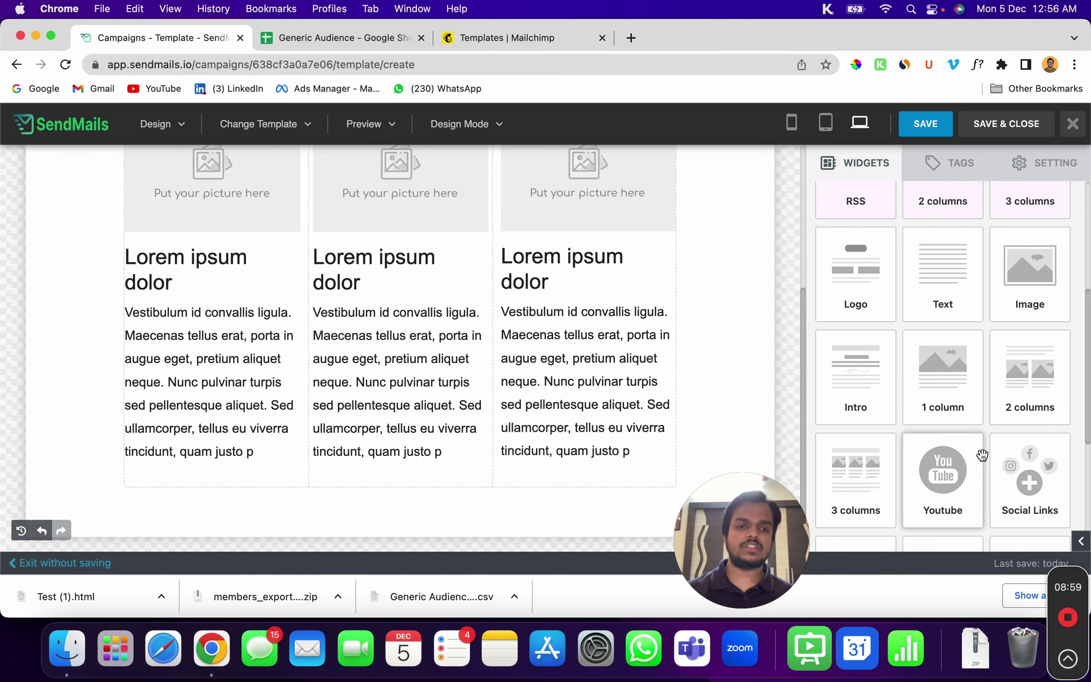
{"action": "scroll", "coordinate": [982, 455], "scroll_direction": "down", "scroll_amount": 5}
{"action": "left_click_drag", "start_coordinate": [948, 272], "coordinate": [394, 496]}
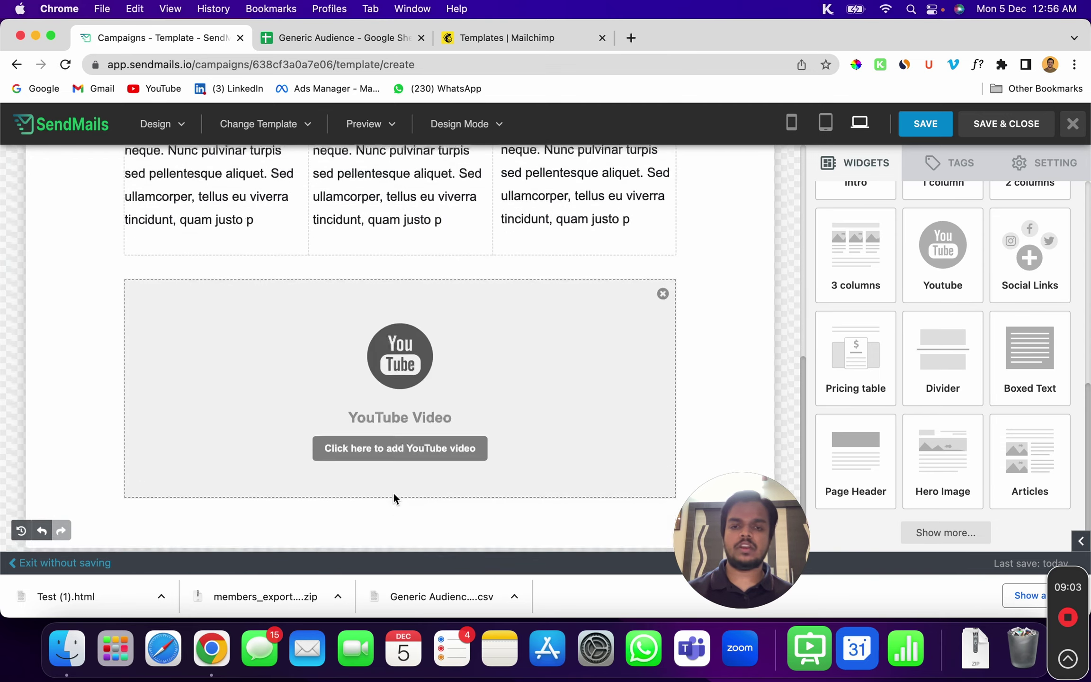
{"action": "scroll", "coordinate": [994, 476], "scroll_direction": "down", "scroll_amount": 2}
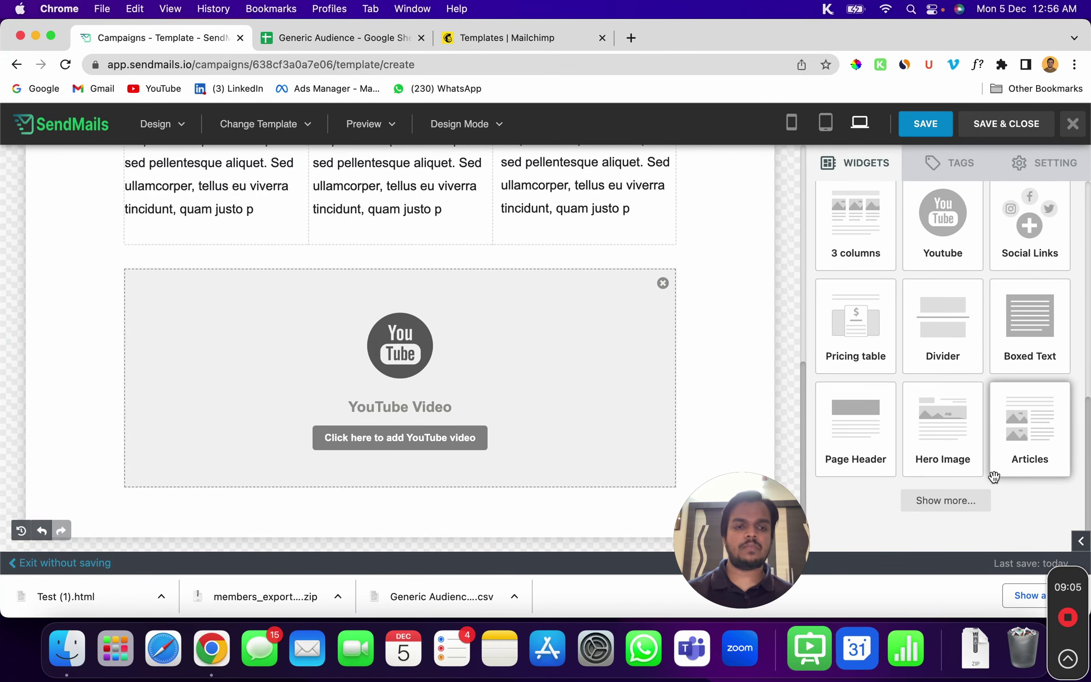
Add a three-column name table and a button below the YouTube block
{"action": "left_click", "coordinate": [955, 505]}
{"action": "scroll", "coordinate": [955, 505], "scroll_direction": "down", "scroll_amount": 6}
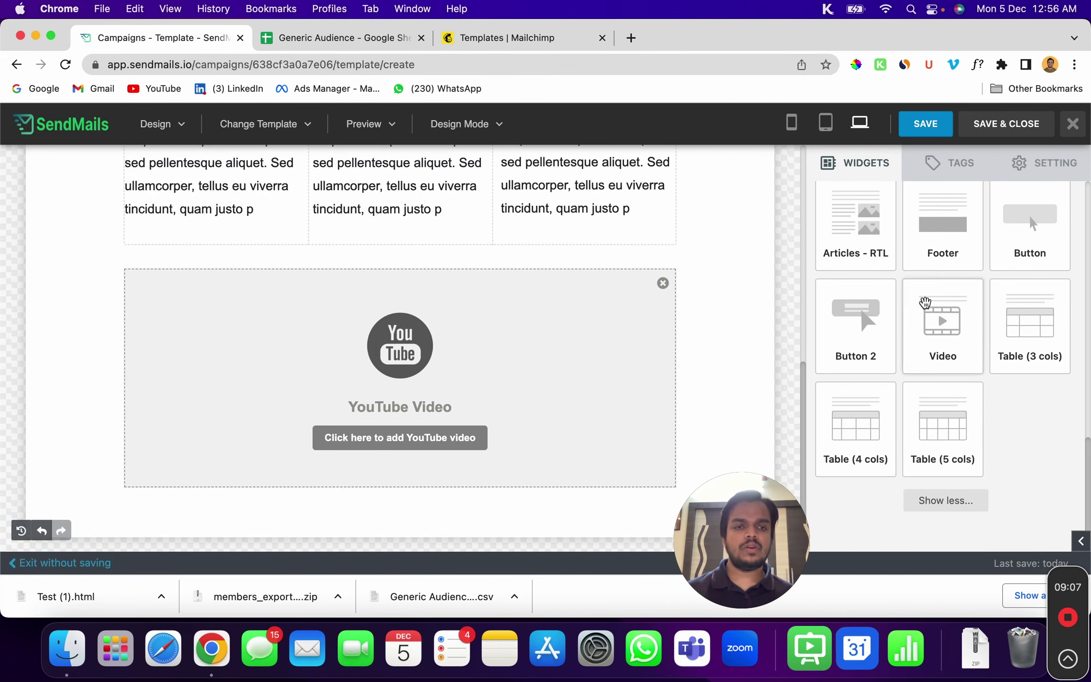
{"action": "left_click_drag", "start_coordinate": [1018, 341], "coordinate": [461, 475]}
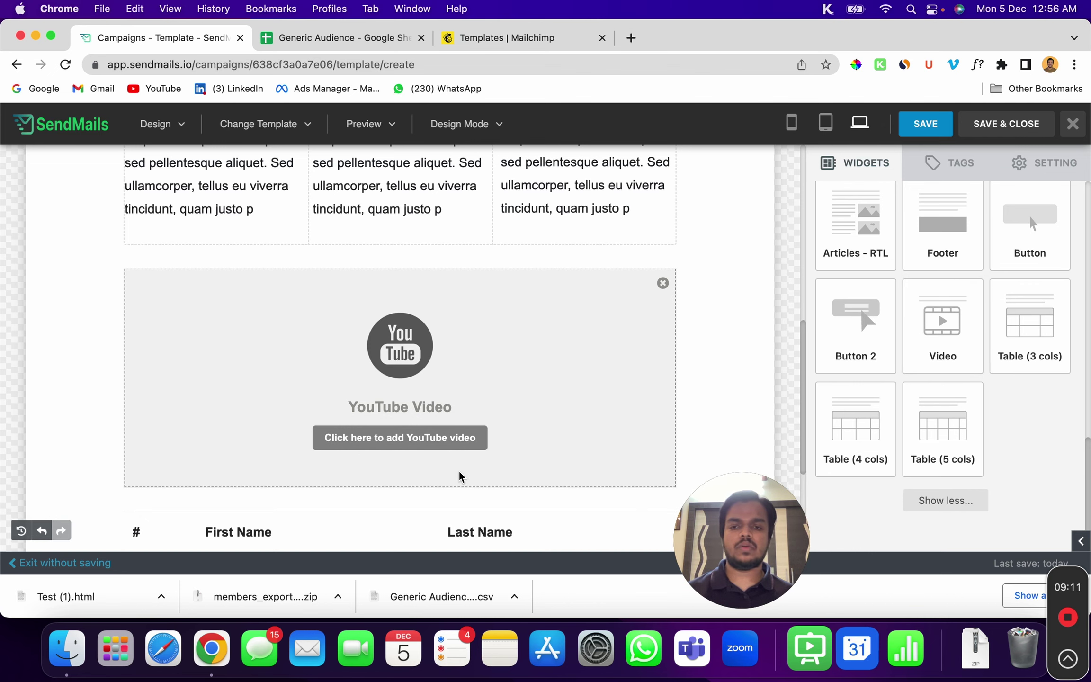
{"action": "scroll", "coordinate": [546, 345], "scroll_direction": "down", "scroll_amount": 4}
{"action": "left_click_drag", "start_coordinate": [868, 332], "coordinate": [416, 453]}
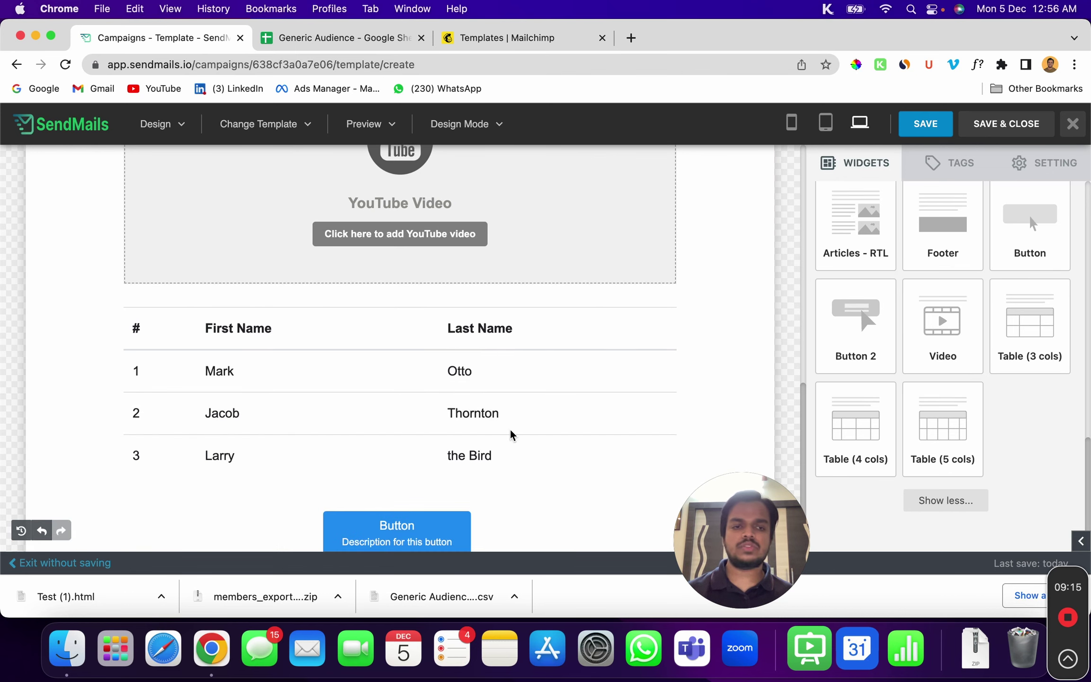
Check the Button block's settings, then save and close the finished email design
{"action": "left_click", "coordinate": [408, 528]}
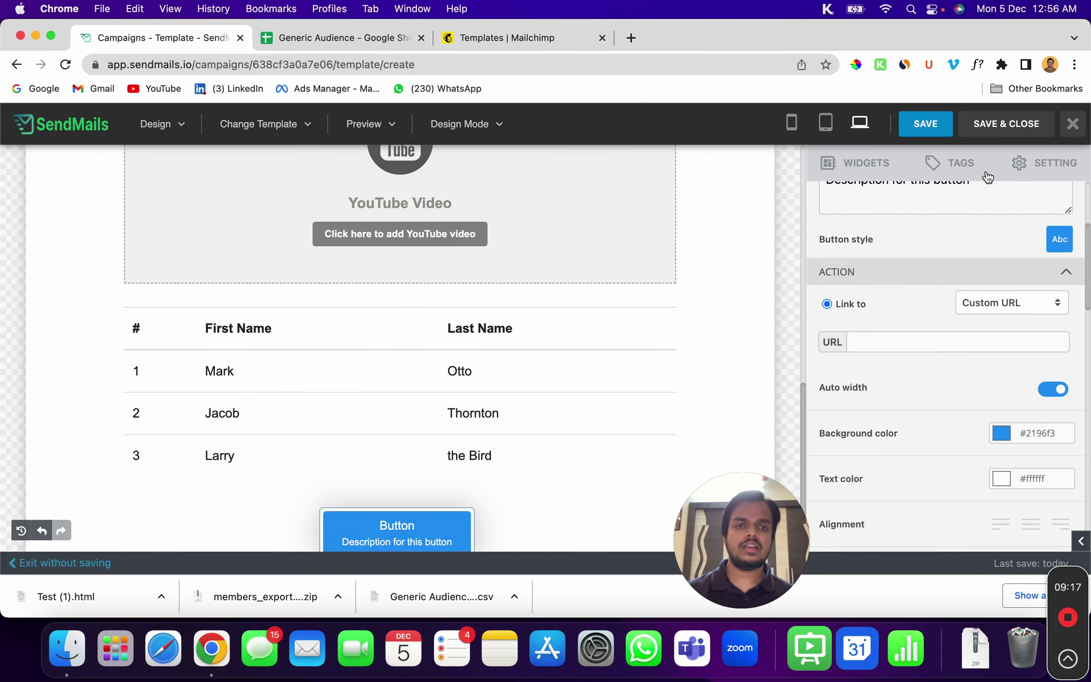
{"action": "scroll", "coordinate": [1043, 399], "scroll_direction": "up", "scroll_amount": 3}
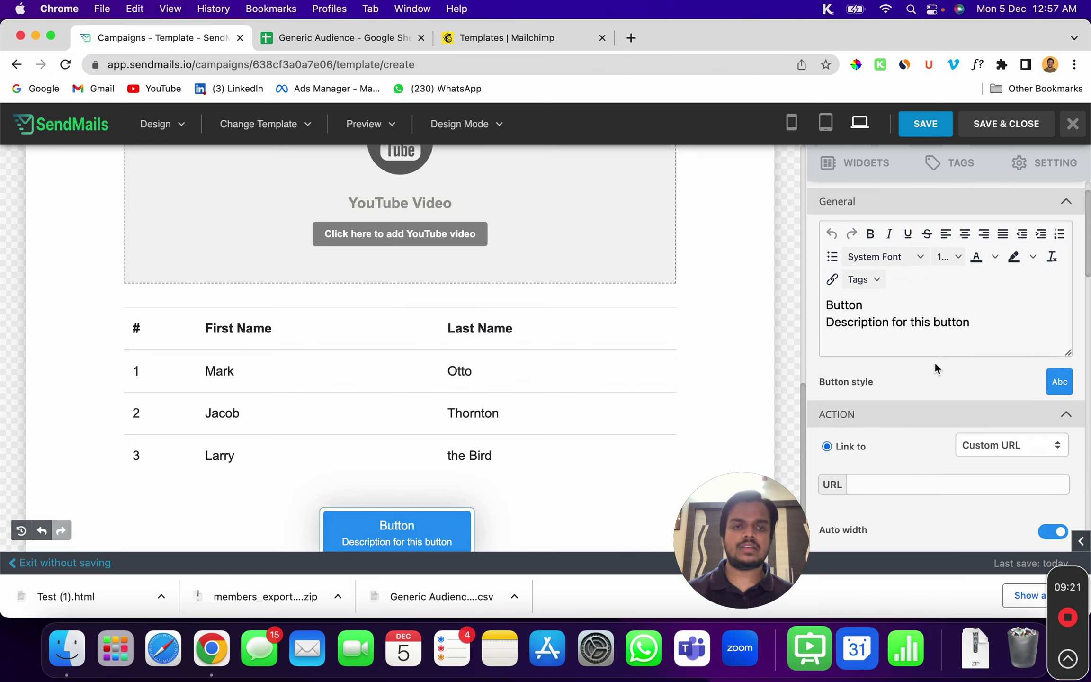
{"action": "scroll", "coordinate": [915, 427], "scroll_direction": "down", "scroll_amount": 8}
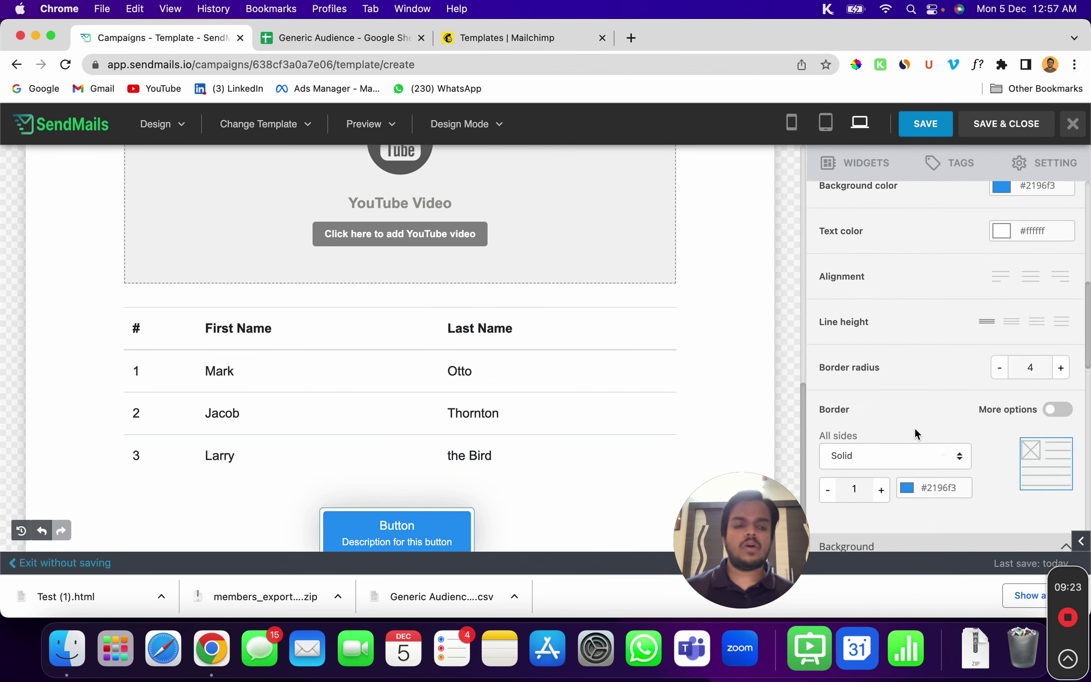
{"action": "scroll", "coordinate": [975, 345], "scroll_direction": "up", "scroll_amount": 10}
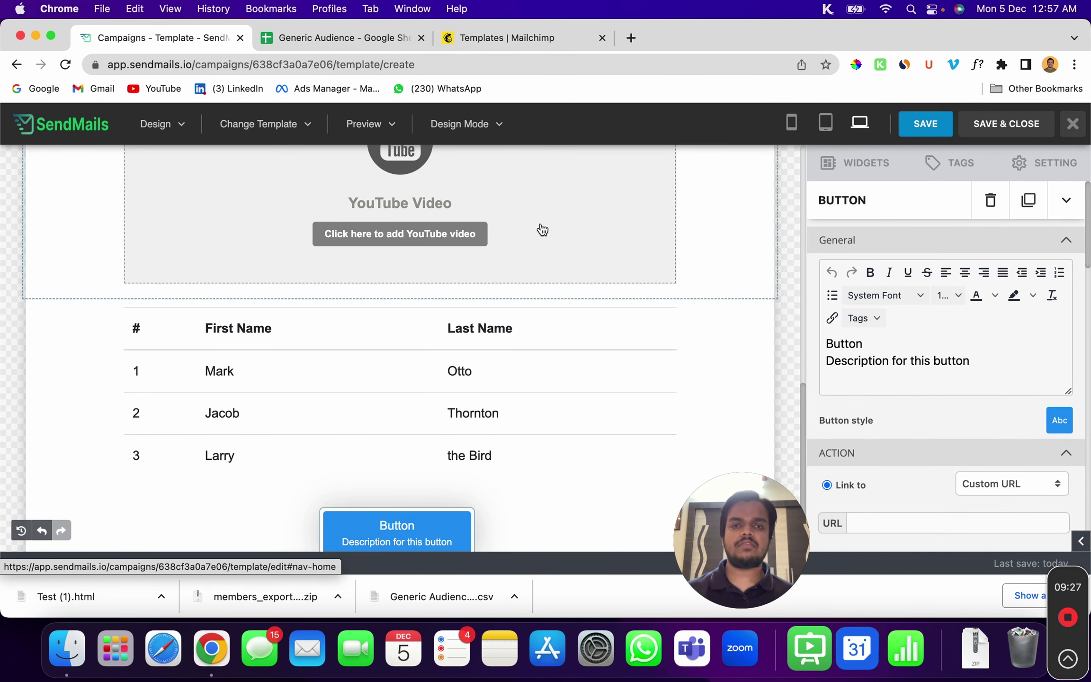
{"action": "left_click", "coordinate": [993, 125]}
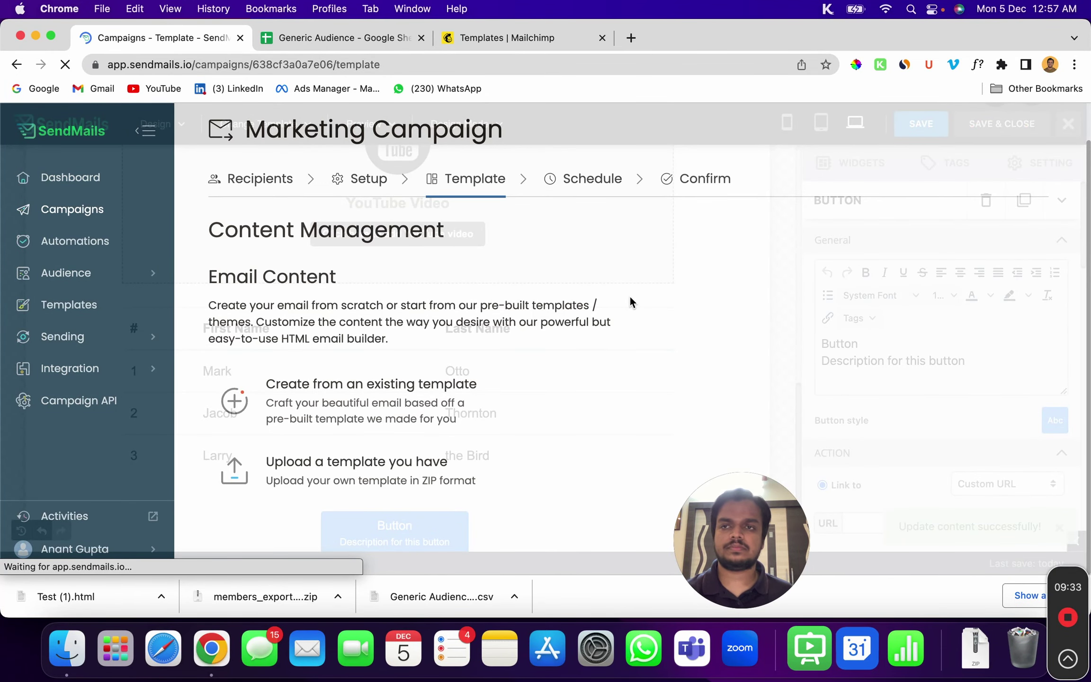
Preview the 'Hey subscriber' campaign email, then close the preview window
{"action": "mouse_move", "coordinate": [644, 400]}
{"action": "left_click", "coordinate": [674, 384]}
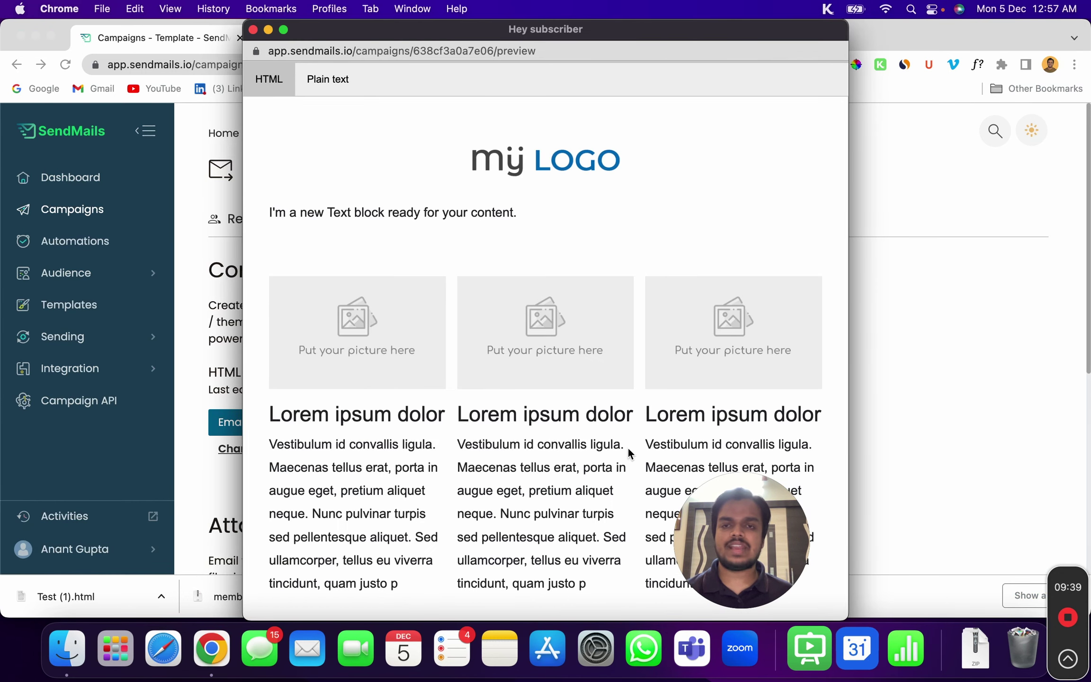
{"action": "scroll", "coordinate": [548, 504], "scroll_direction": "down", "scroll_amount": 10}
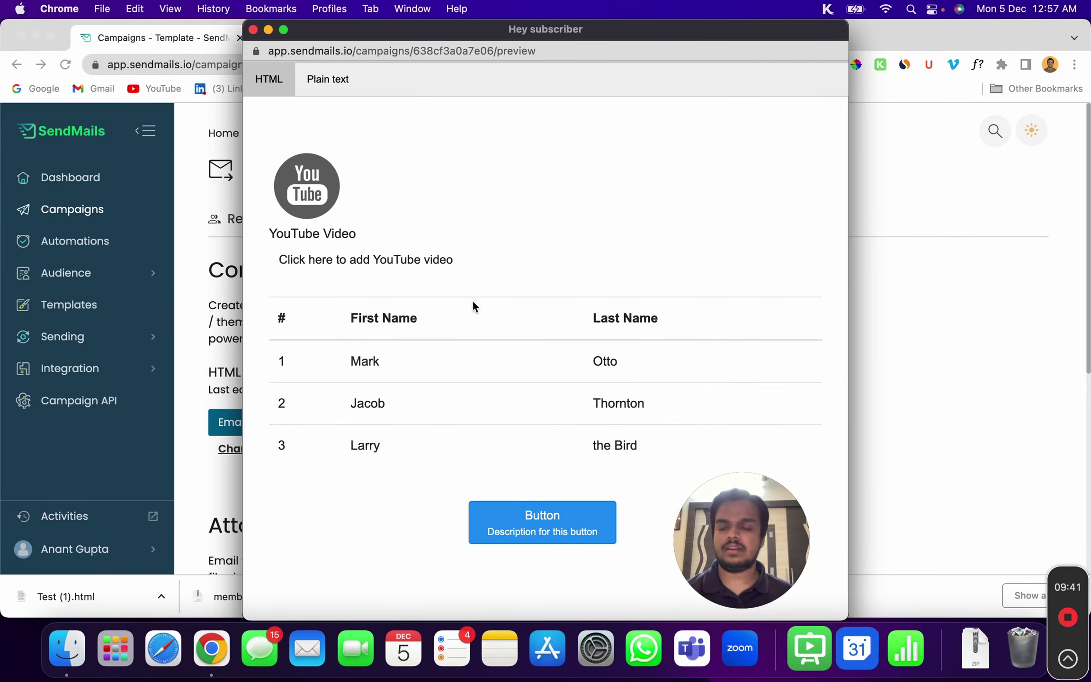
{"action": "scroll", "coordinate": [472, 300], "scroll_direction": "up", "scroll_amount": 10}
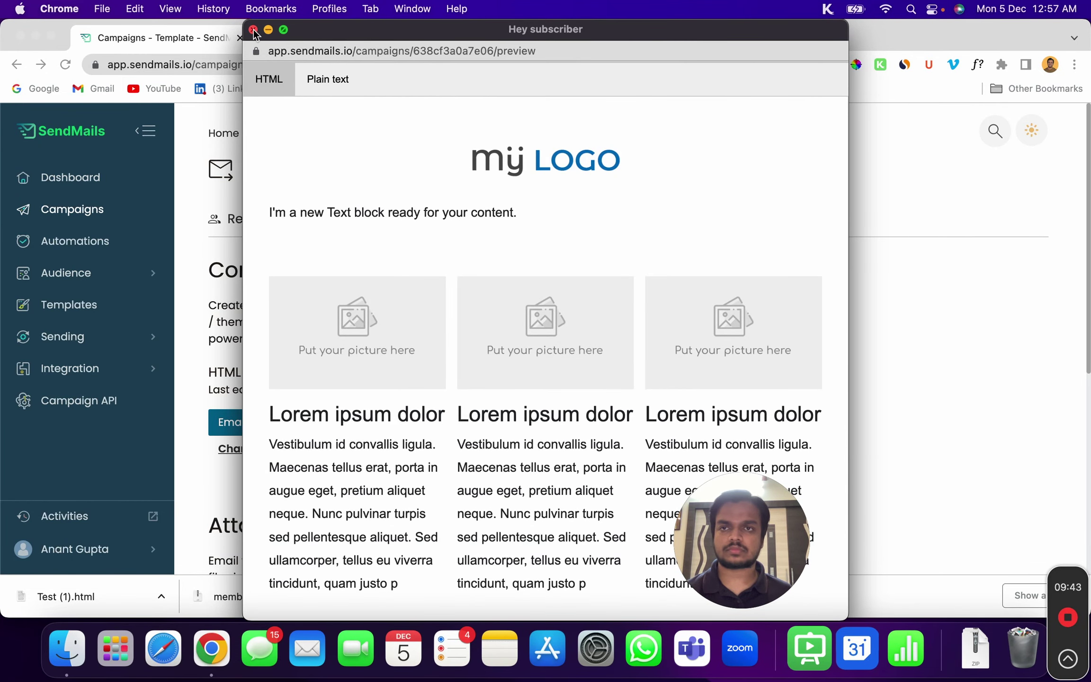
{"action": "left_click", "coordinate": [253, 30]}
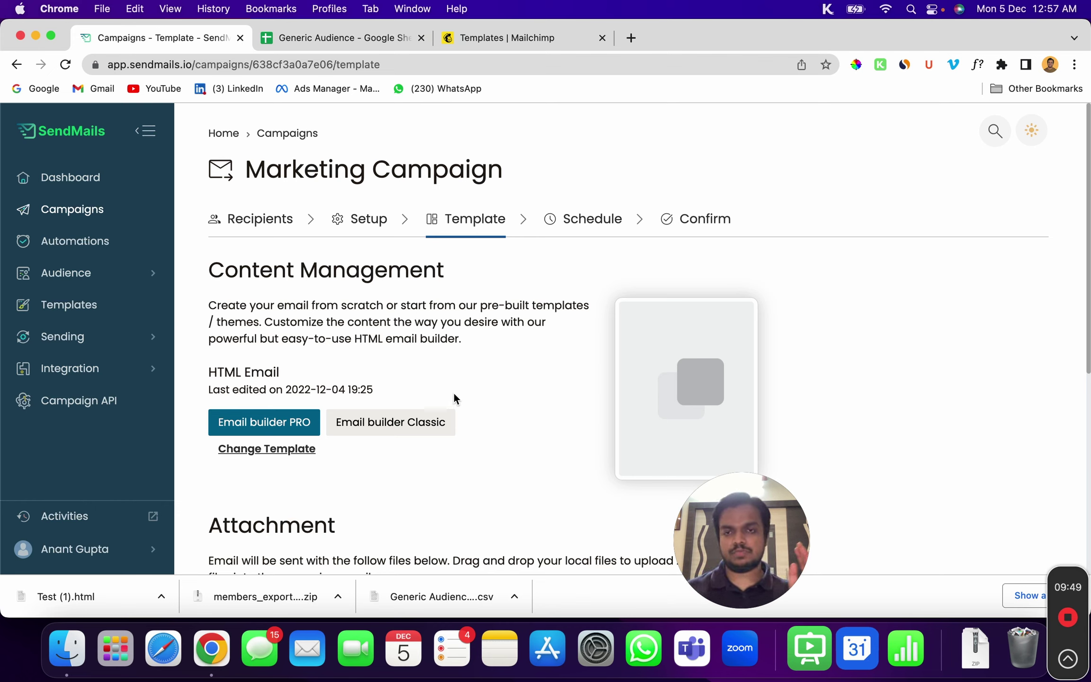
Advance the Marketing Campaign to its Schedule step, with delivery set for 2022-12-04 at 14:27
{"action": "scroll", "coordinate": [454, 392], "scroll_direction": "down", "scroll_amount": 6}
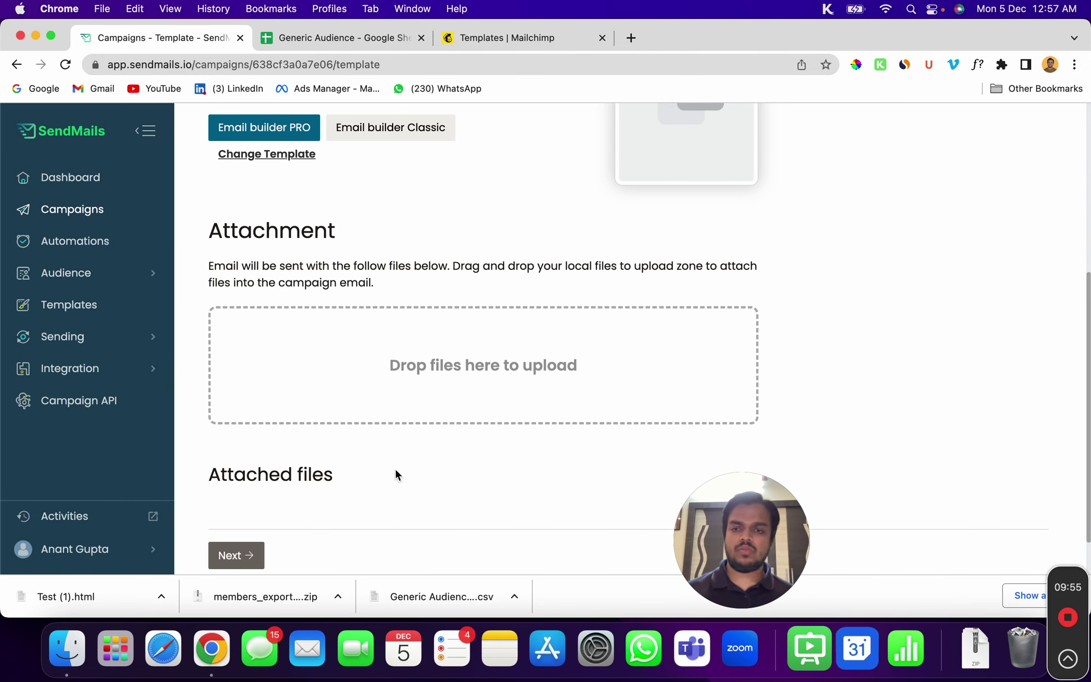
{"action": "scroll", "coordinate": [397, 469], "scroll_direction": "down", "scroll_amount": 2}
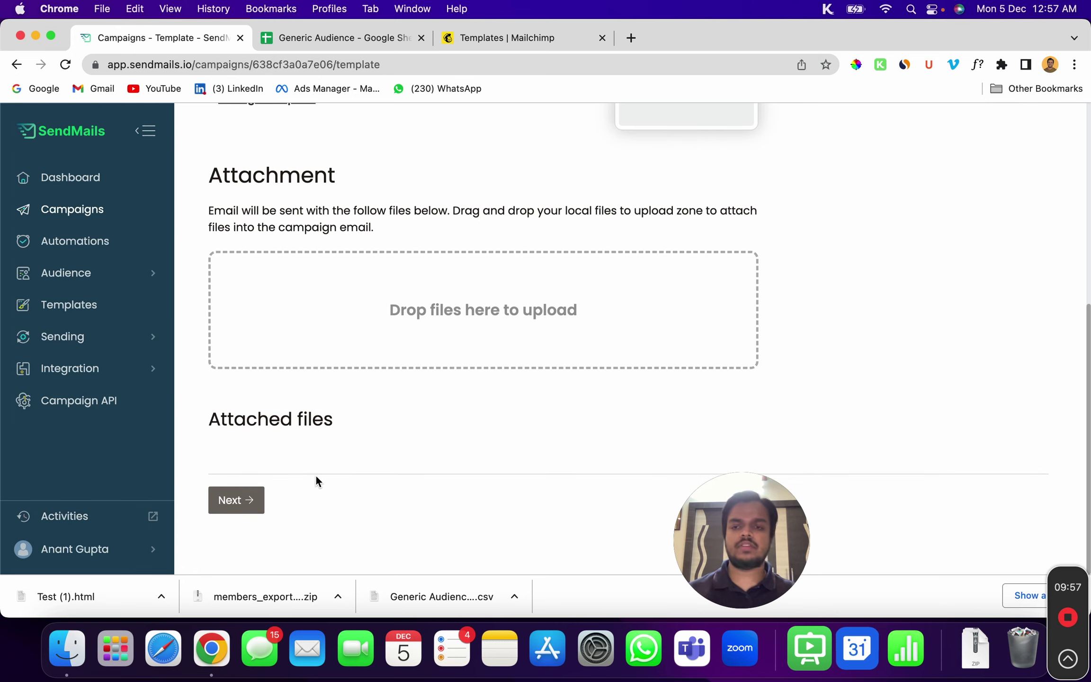
{"action": "left_click", "coordinate": [232, 503]}
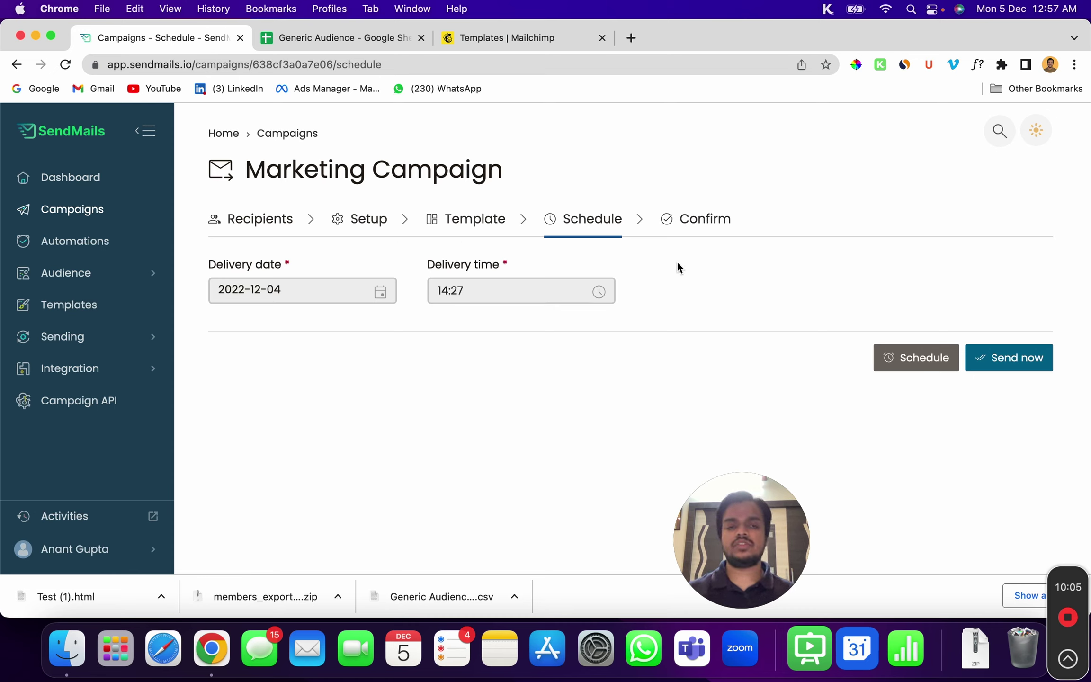
Choose Send now and confirm sending the Marketing Campaign to its 9 recipients
{"action": "left_click", "coordinate": [996, 356]}
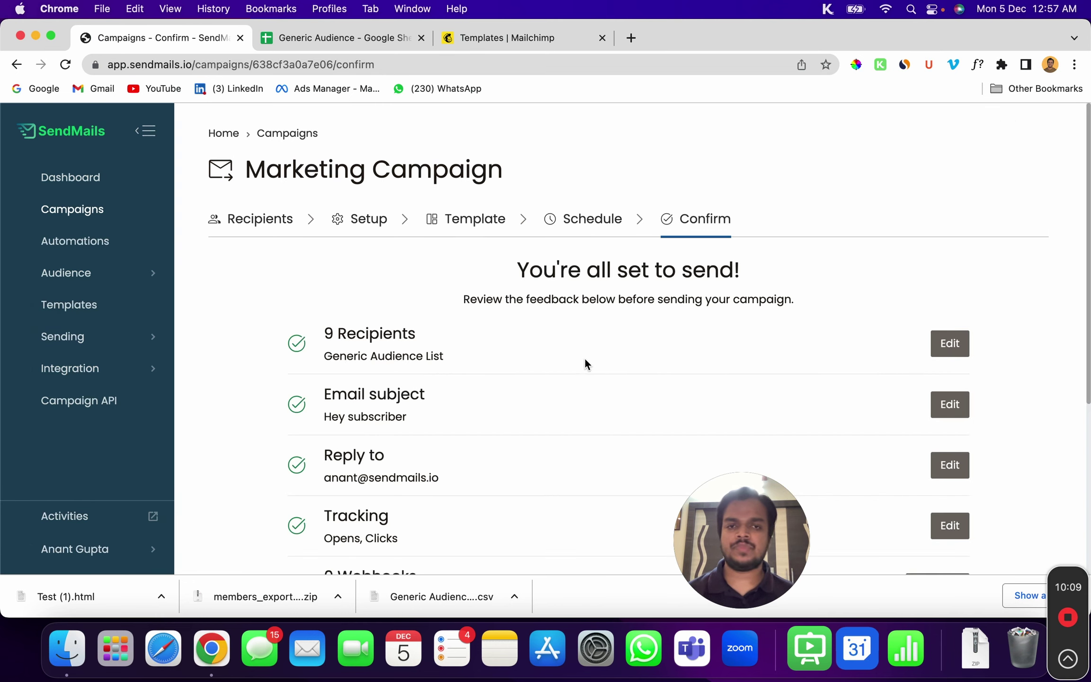
{"action": "scroll", "coordinate": [687, 436], "scroll_direction": "down", "scroll_amount": 2}
{"action": "scroll", "coordinate": [390, 441], "scroll_direction": "down", "scroll_amount": 3}
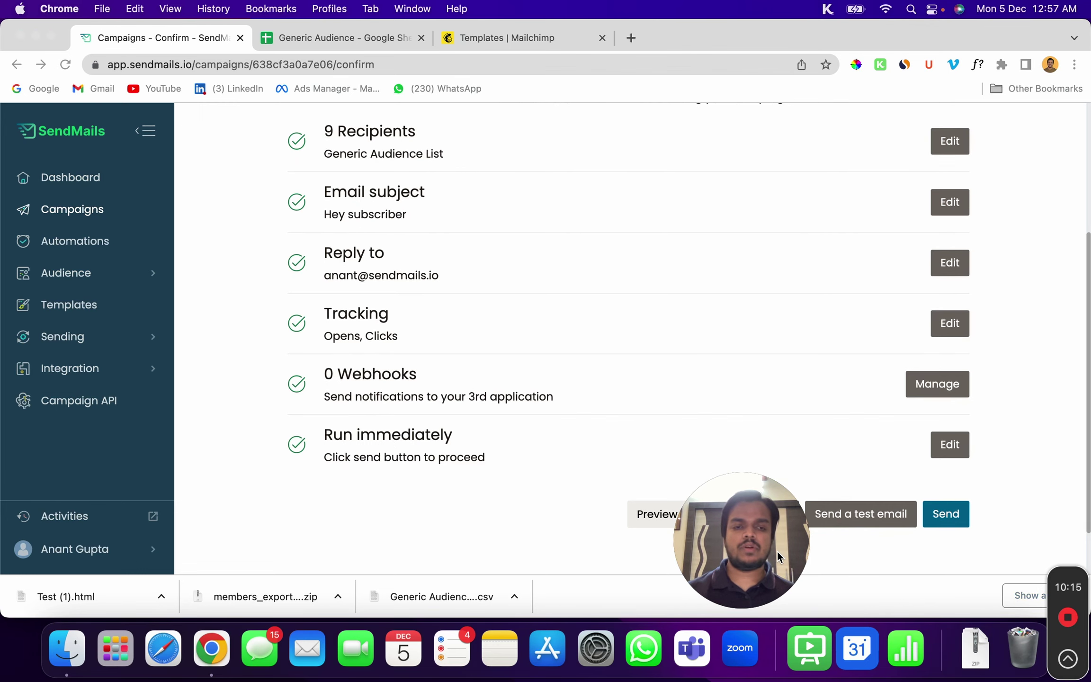
{"action": "left_click_drag", "start_coordinate": [777, 553], "coordinate": [394, 544]}
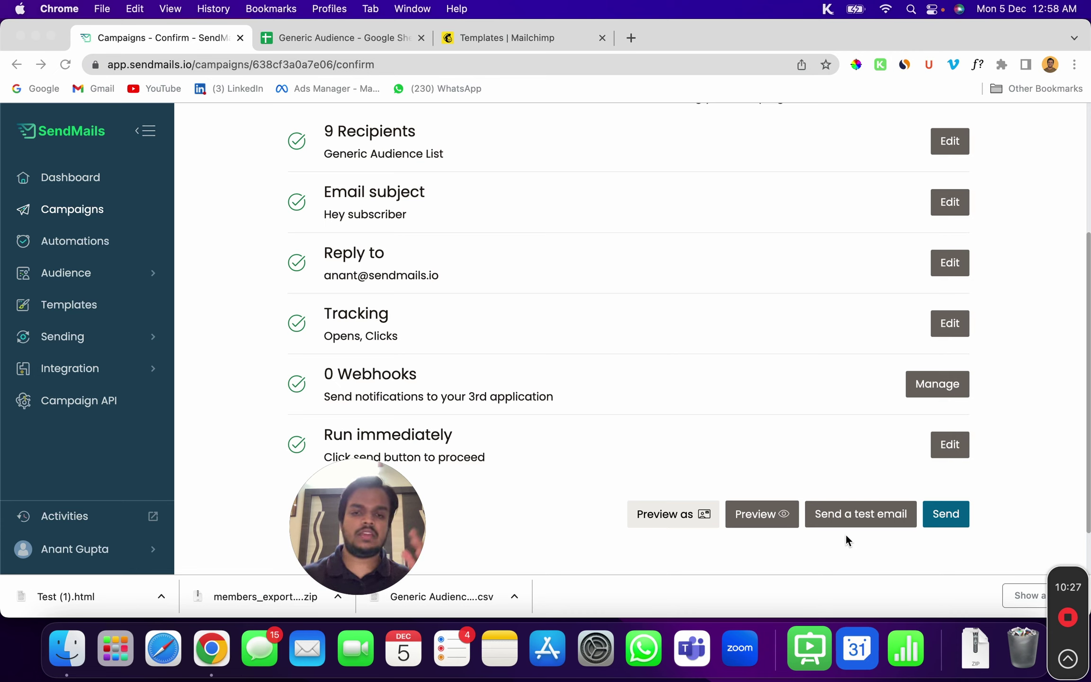
{"action": "left_click", "coordinate": [944, 520]}
{"action": "left_click", "coordinate": [945, 520]}
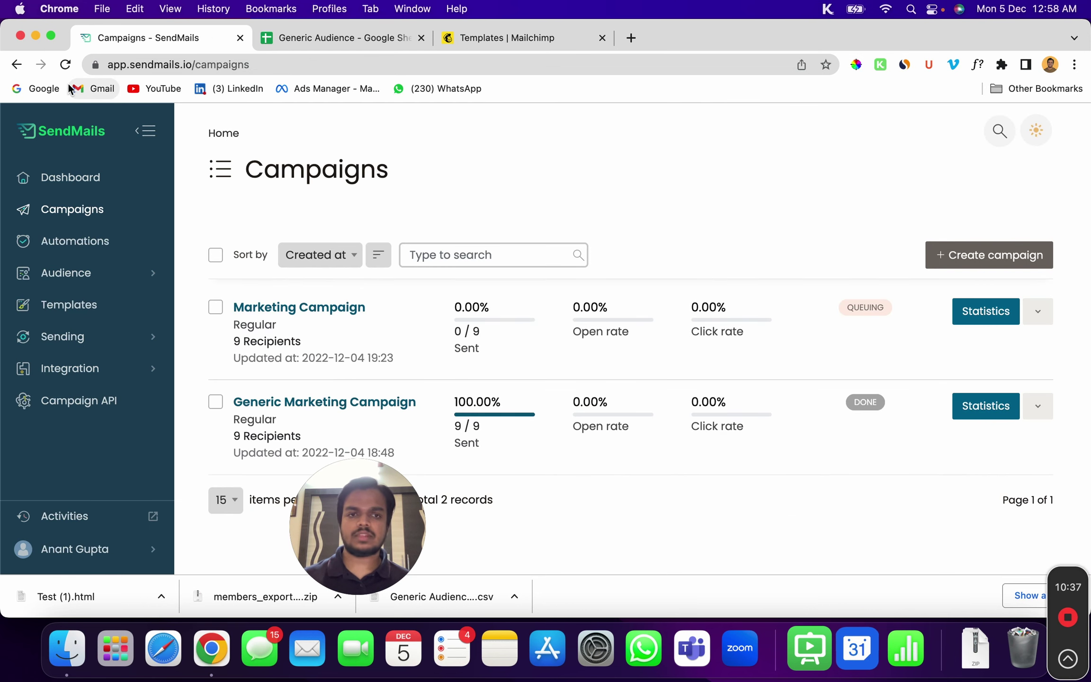
Go to the Automations page, which lists no automations yet
{"action": "left_click", "coordinate": [66, 65]}
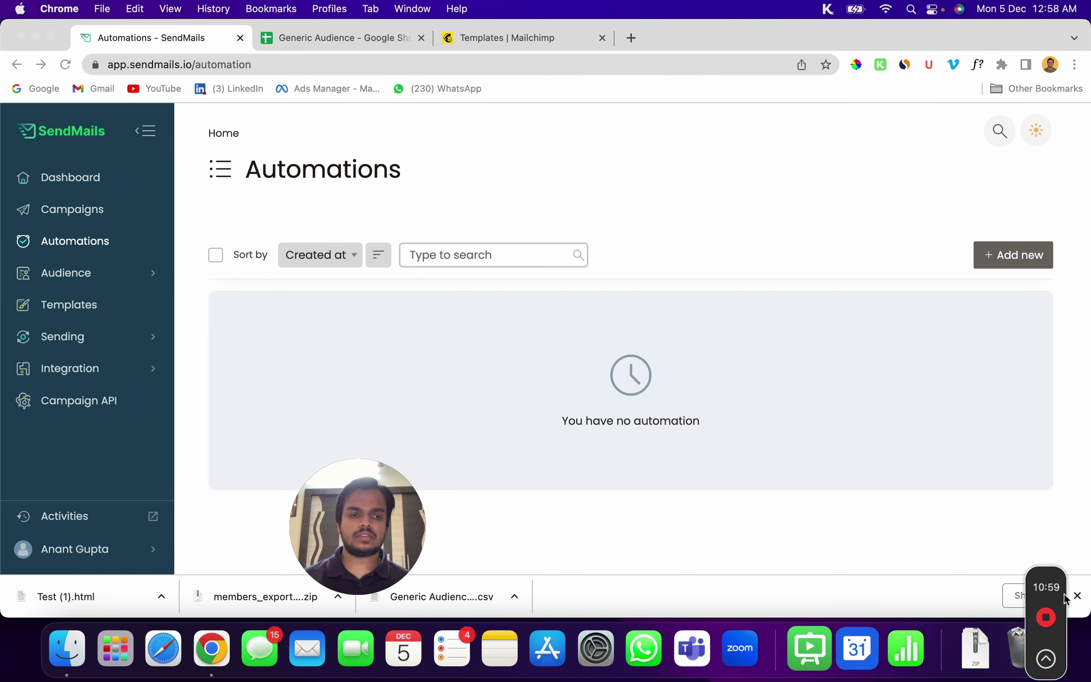
Start a new automation using the Welcome new subscribers trigger
{"action": "left_click", "coordinate": [1078, 595]}
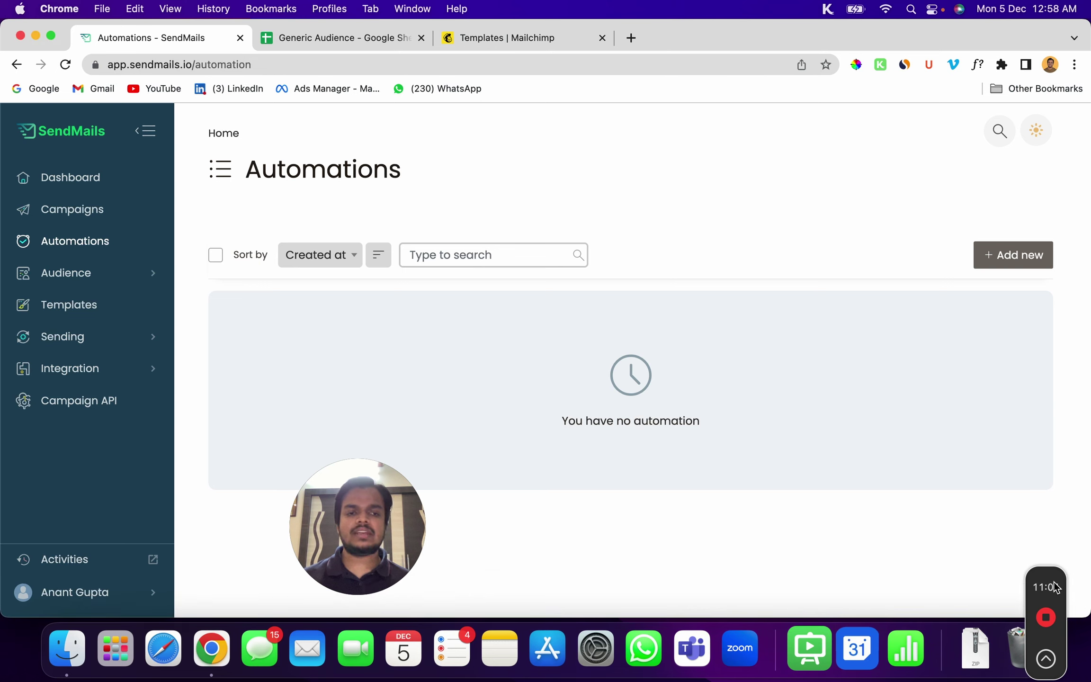
{"action": "left_click_drag", "start_coordinate": [1054, 583], "coordinate": [1074, 583]}
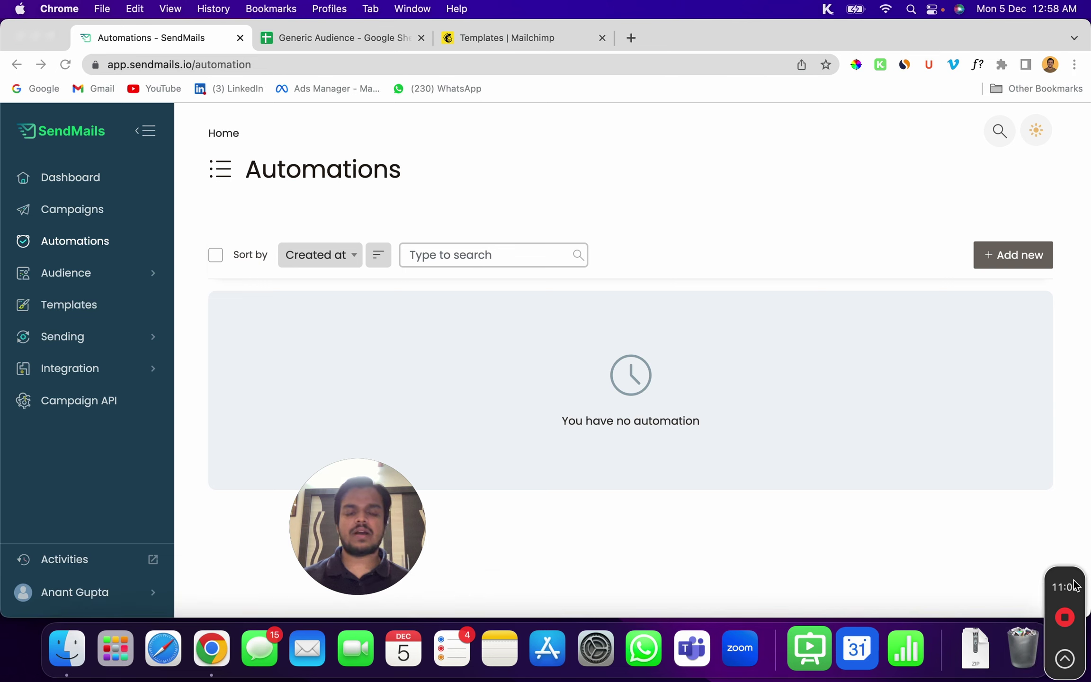
{"action": "left_click", "coordinate": [1027, 263]}
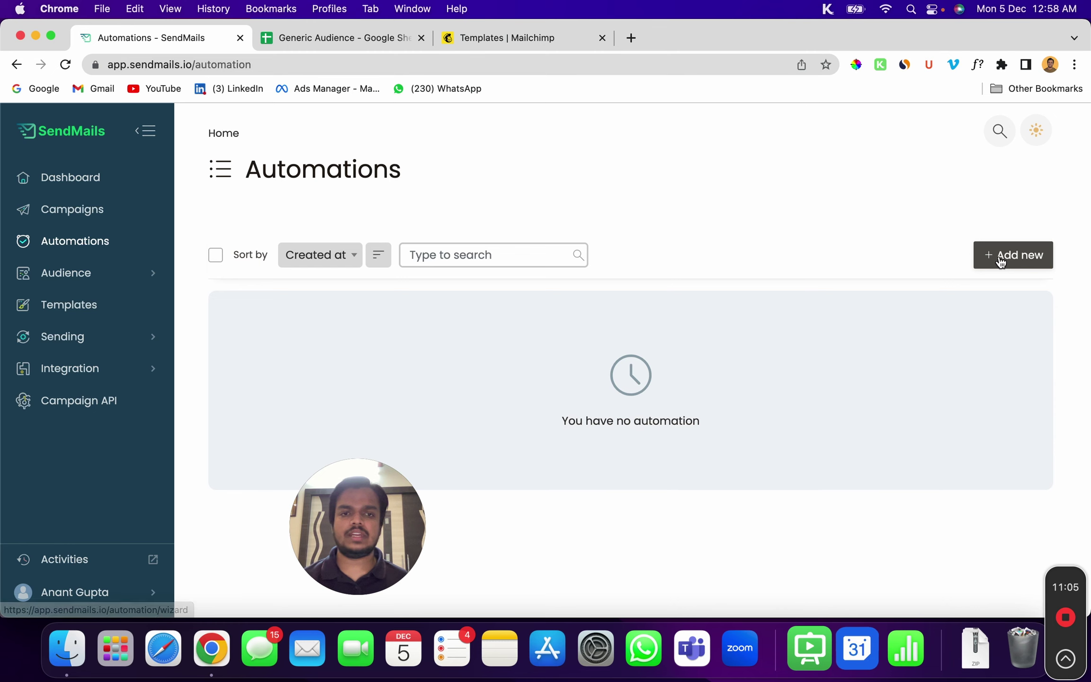
{"action": "left_click", "coordinate": [999, 257]}
{"action": "scroll", "coordinate": [521, 398], "scroll_direction": "down", "scroll_amount": 5}
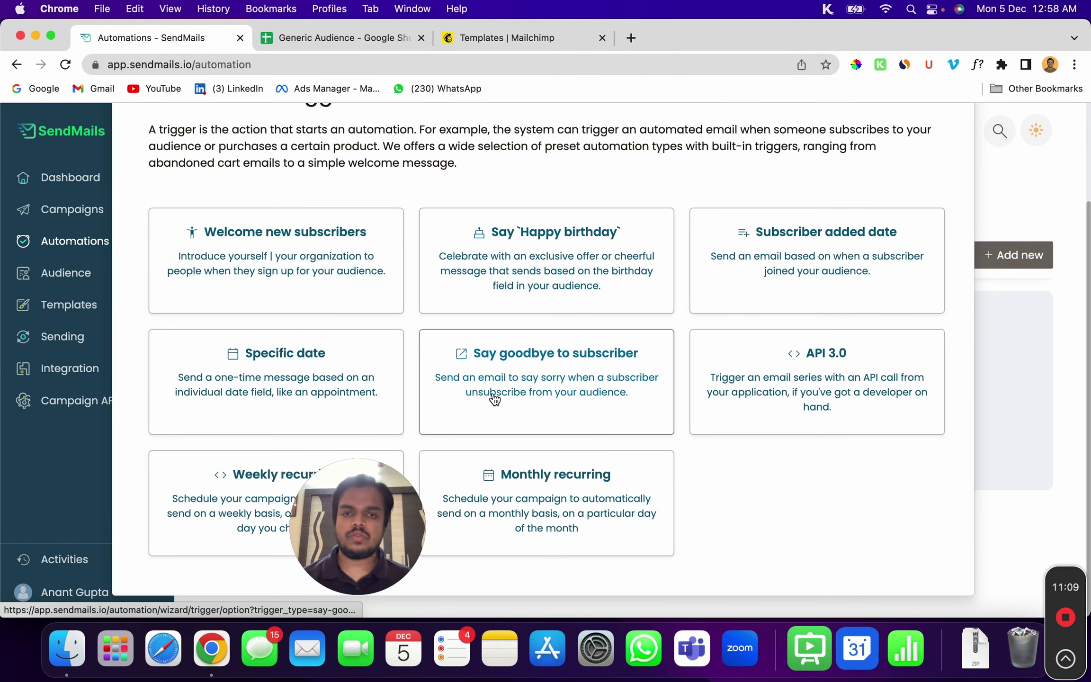
{"action": "left_click", "coordinate": [245, 254]}
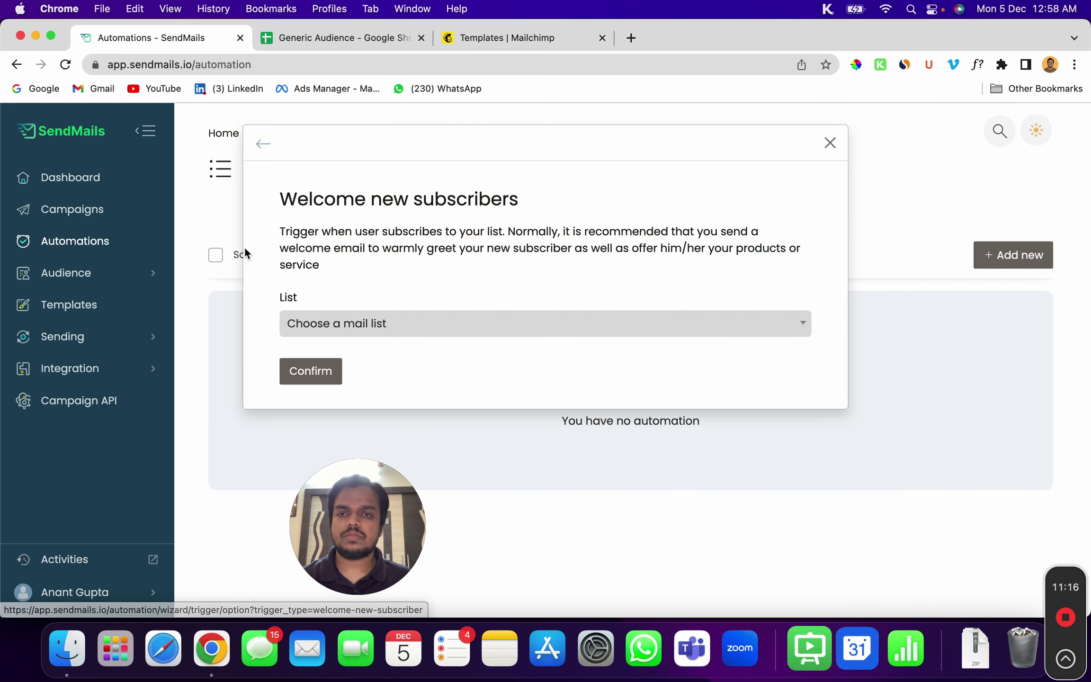
Target the trigger at the Generic Audience List, leaving the segment empty to cover all 9 subscribers
{"action": "left_click", "coordinate": [393, 338]}
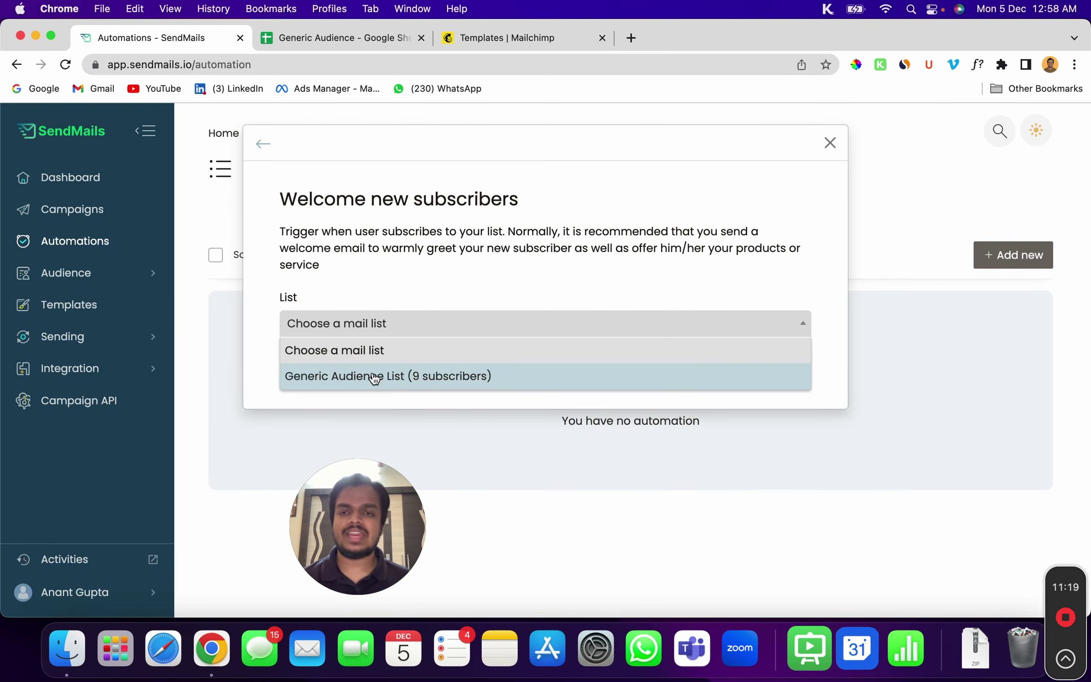
{"action": "left_click", "coordinate": [372, 376]}
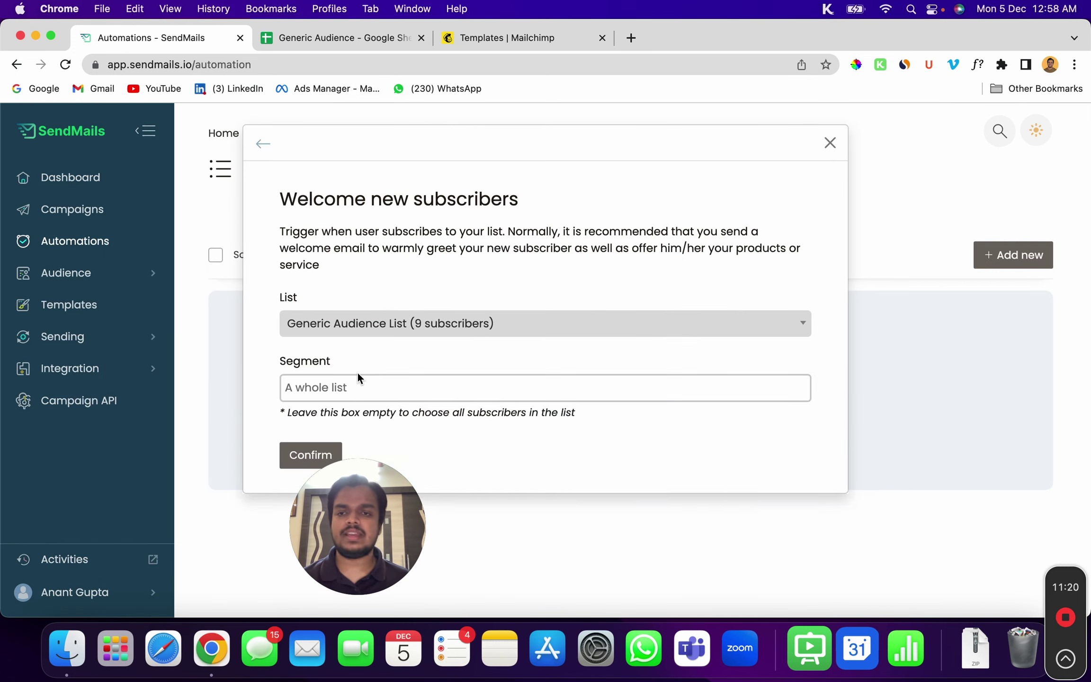
{"action": "left_click", "coordinate": [322, 387]}
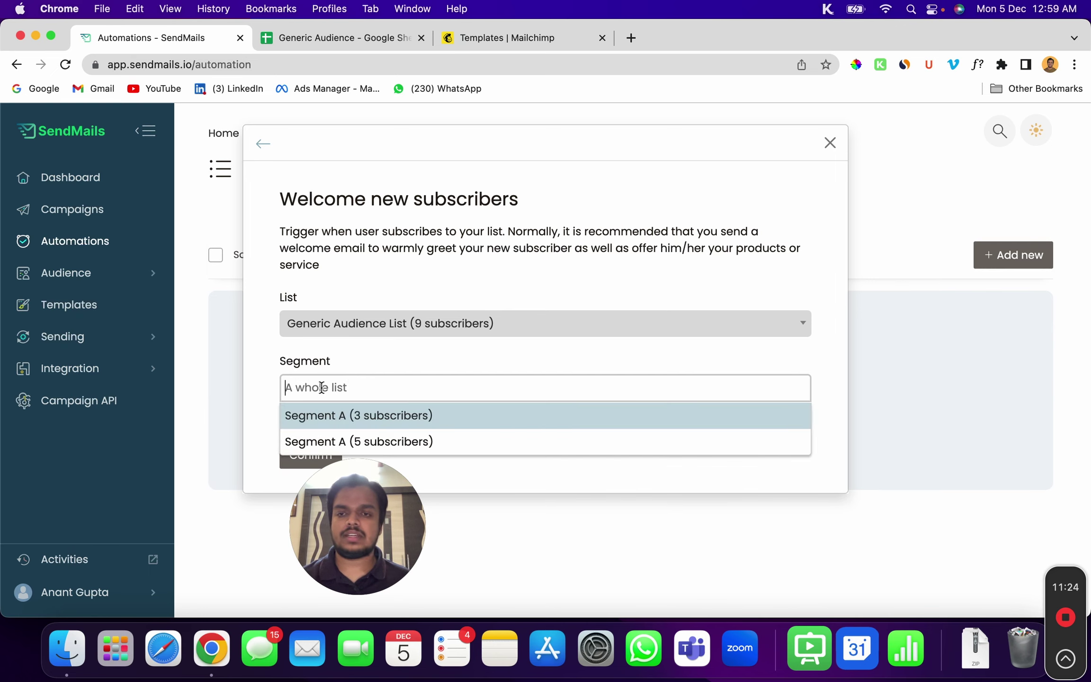
{"action": "left_click", "coordinate": [434, 418]}
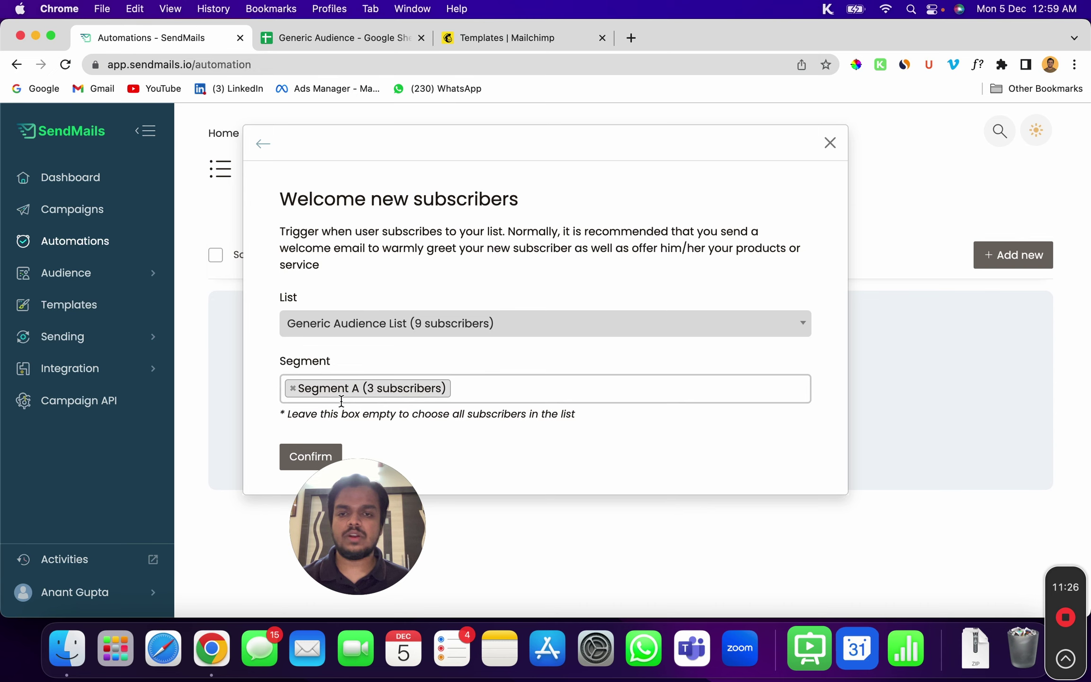
{"action": "left_click", "coordinate": [292, 388]}
{"action": "left_click", "coordinate": [260, 437]}
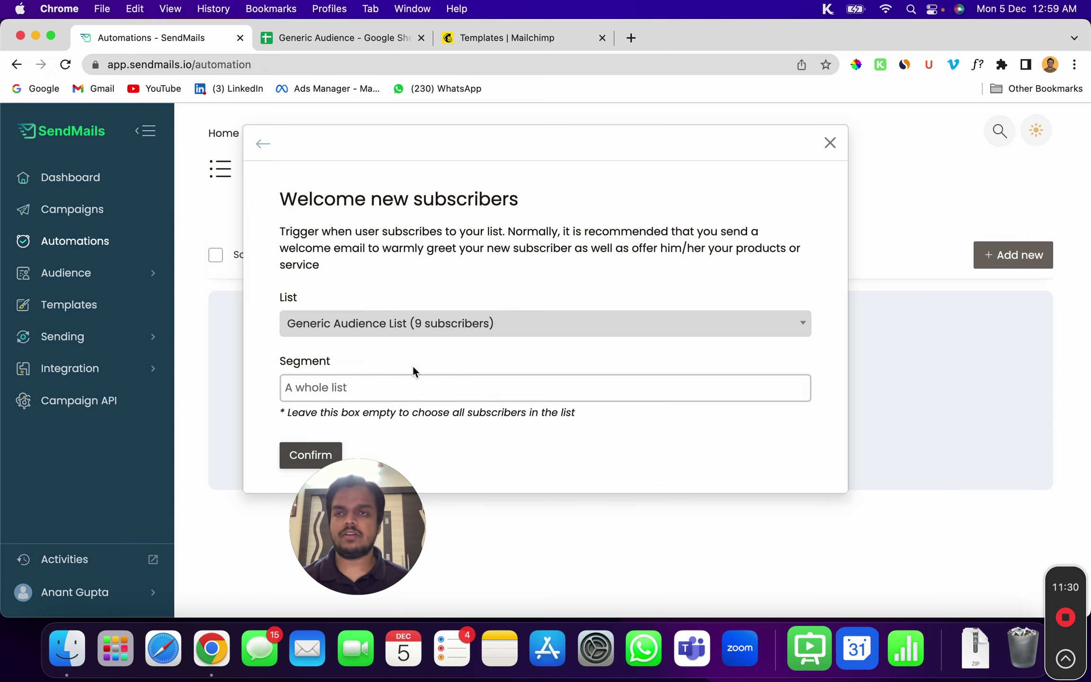
Name the new automation 'Test Automation' and create it
{"action": "triple_click", "coordinate": [507, 297]}
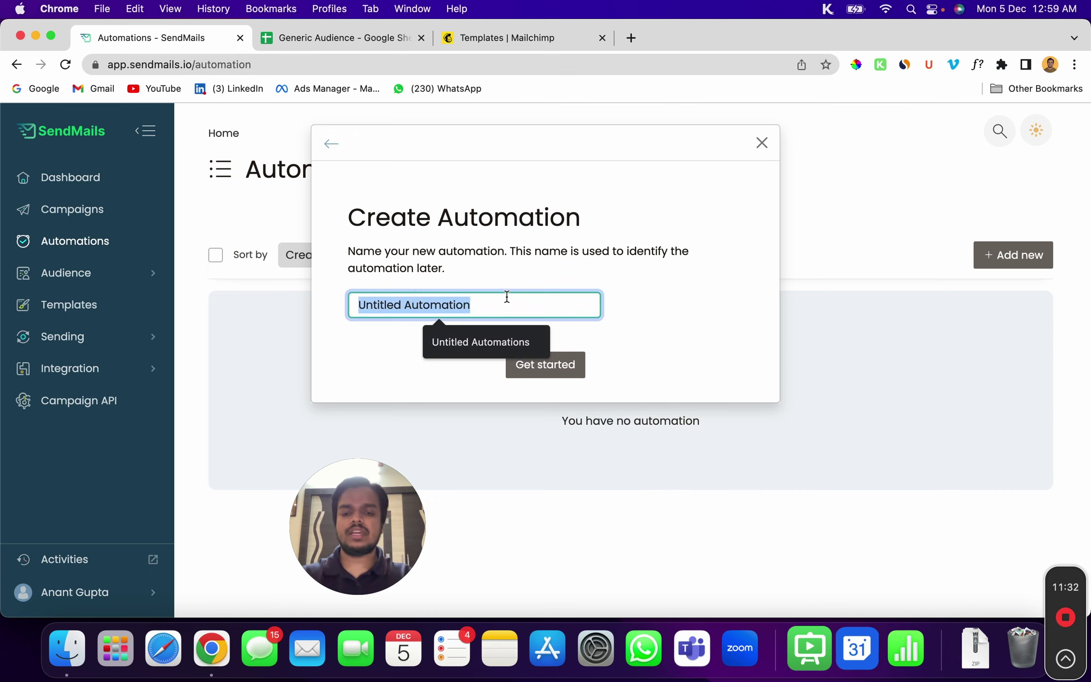
{"action": "type", "text": "Test Automation"}
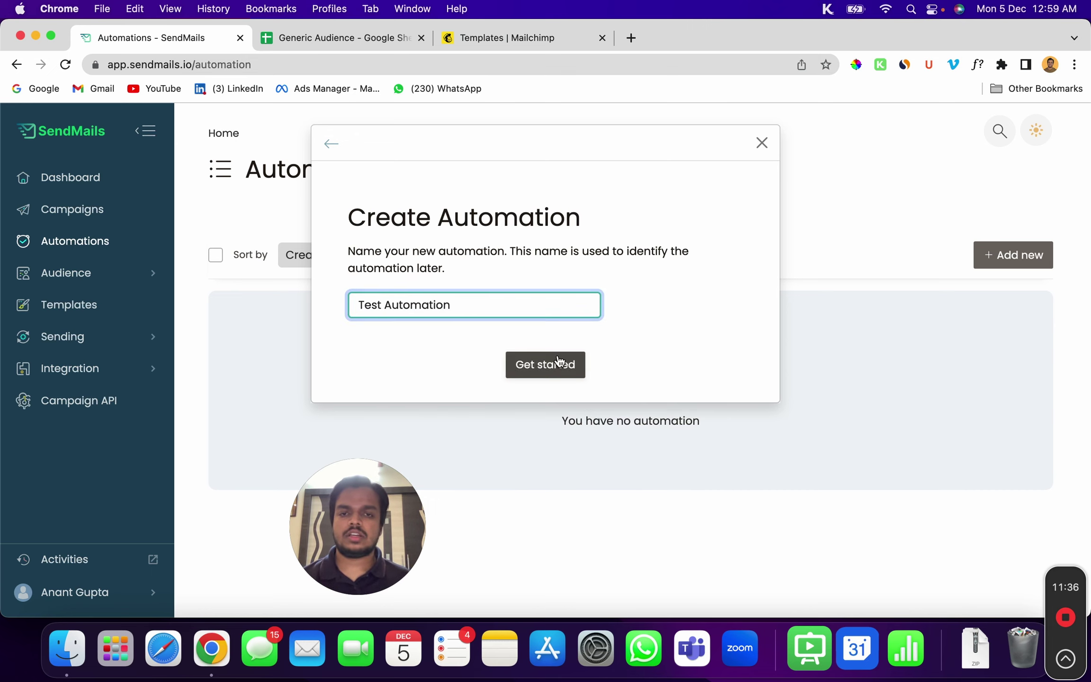
{"action": "left_click", "coordinate": [558, 360]}
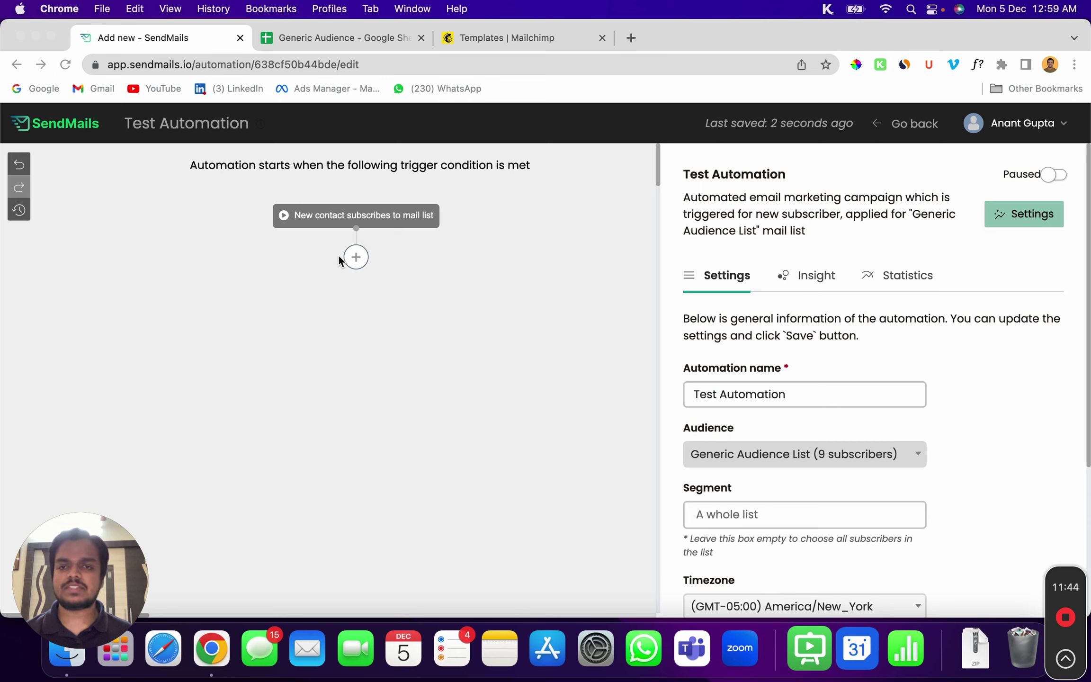
Add a 'Wait for 1 hour' step after the subscribe trigger, then add another step below it
{"action": "left_click", "coordinate": [358, 257]}
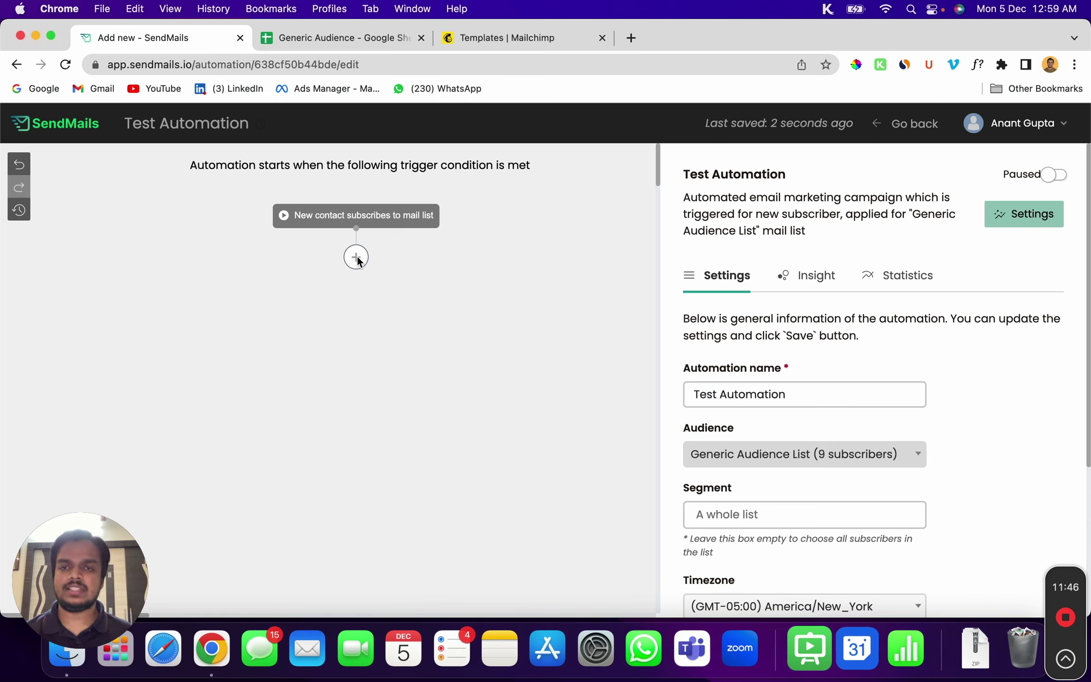
{"action": "left_click", "coordinate": [356, 261]}
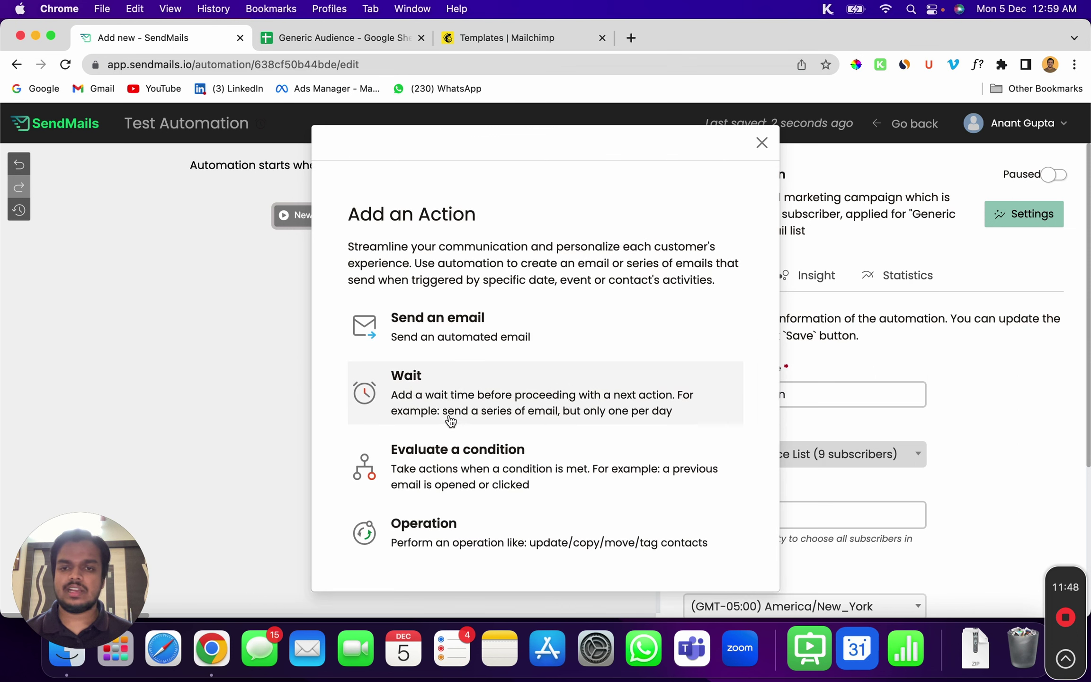
{"action": "left_click", "coordinate": [475, 403]}
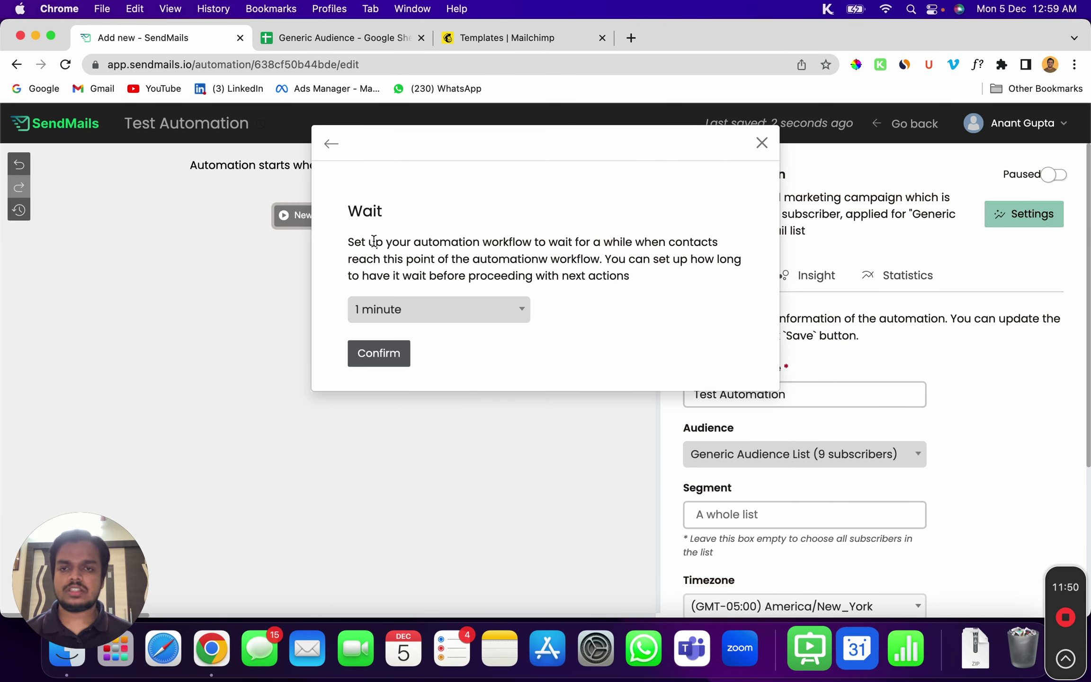
{"action": "left_click", "coordinate": [372, 309]}
{"action": "left_click", "coordinate": [370, 387]}
{"action": "left_click", "coordinate": [377, 350]}
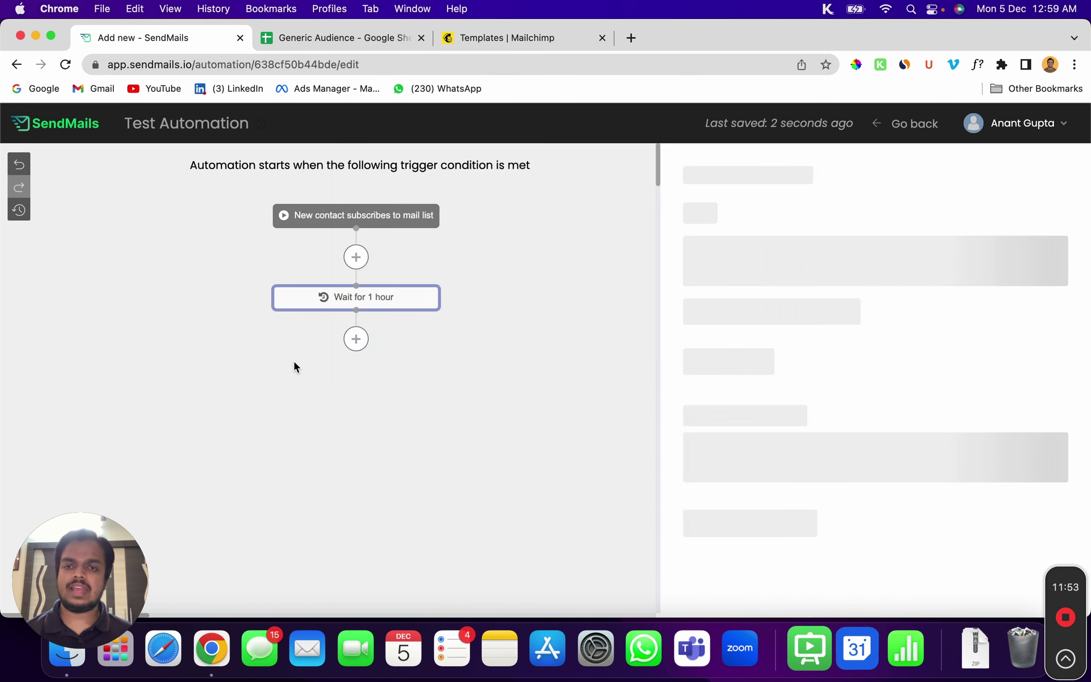
{"action": "left_click", "coordinate": [356, 339]}
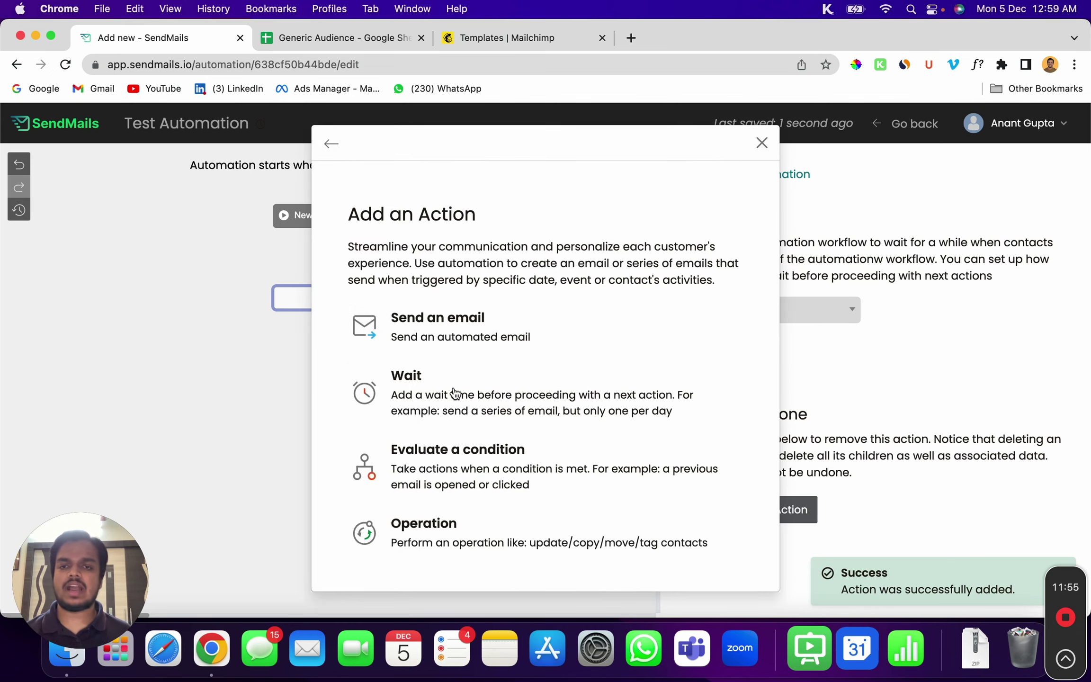
Add a send-email step with the subject 'Welcome to my email list'
{"action": "left_click", "coordinate": [460, 322]}
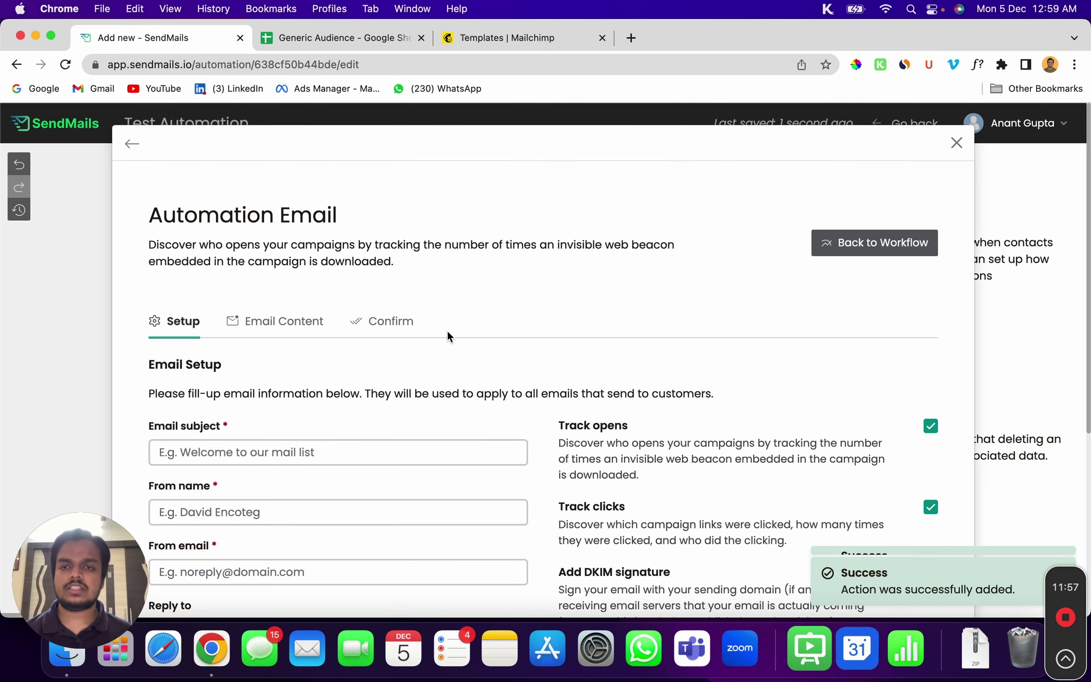
{"action": "scroll", "coordinate": [263, 334], "scroll_direction": "down", "scroll_amount": 4}
{"action": "scroll", "coordinate": [263, 334], "scroll_direction": "down", "scroll_amount": 2}
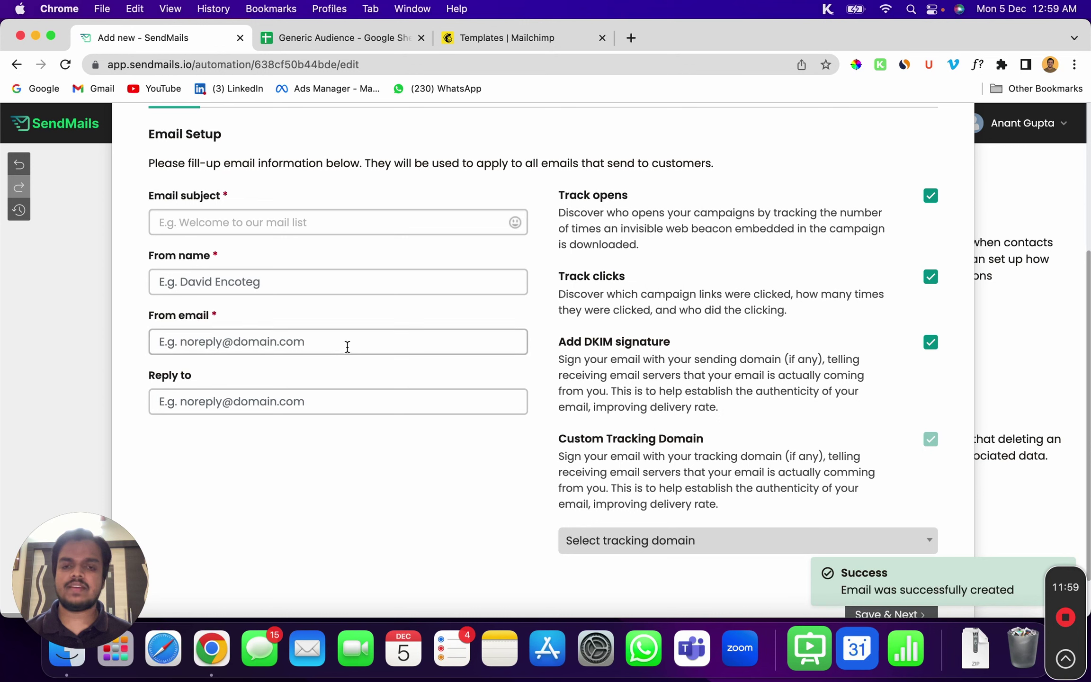
{"action": "left_click", "coordinate": [258, 223]}
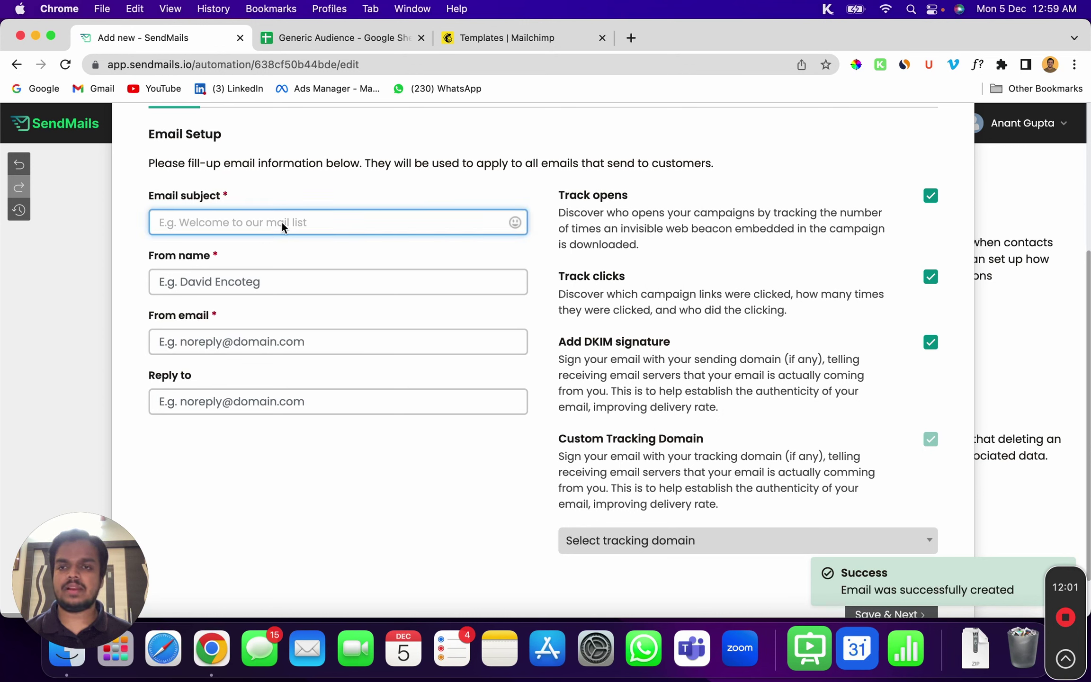
{"action": "type", "text": "Welcome to my ema"}
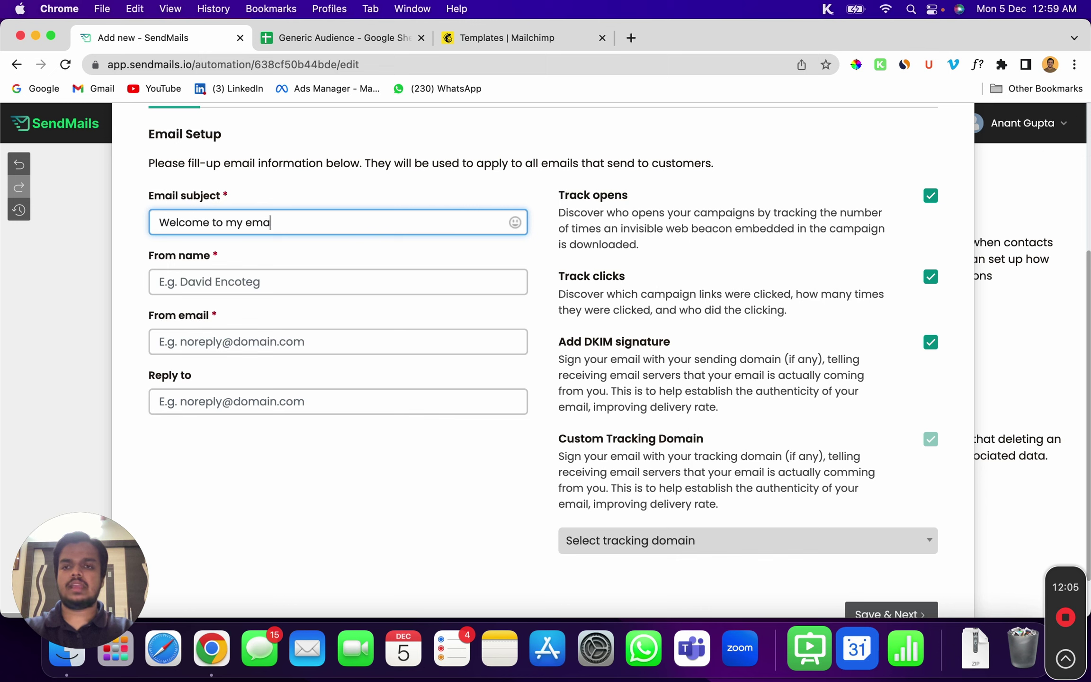
{"action": "type", "text": "il list"}
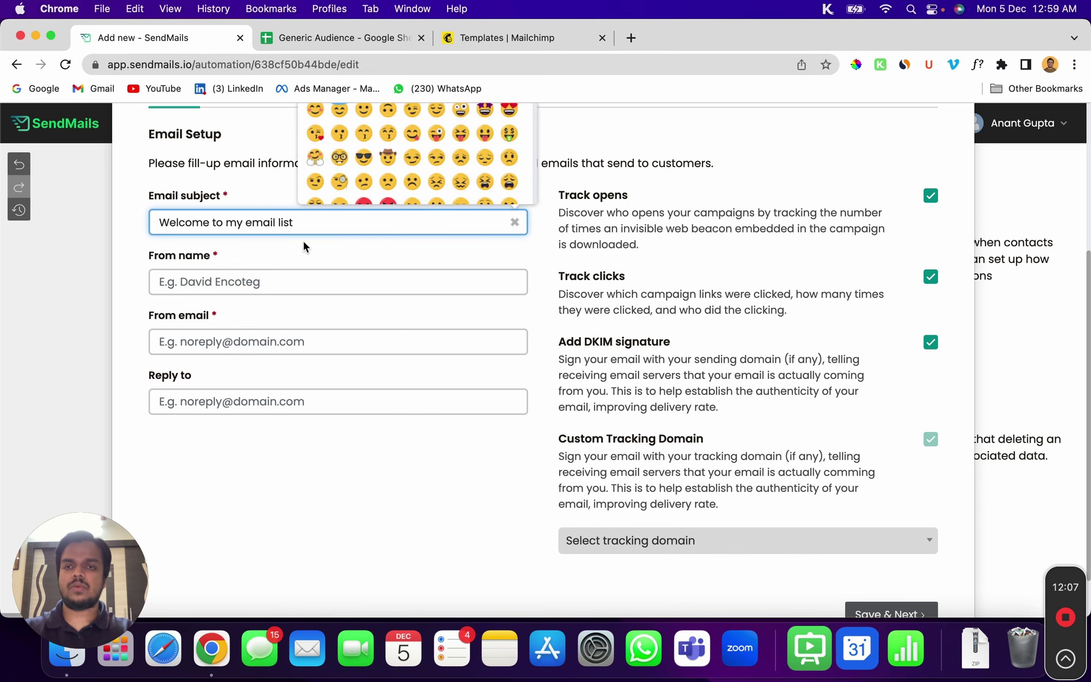
Fill in the sender name and a sender address on the sendmails.io domain
{"action": "left_click", "coordinate": [289, 288]}
{"action": "type", "text": "Anant"}
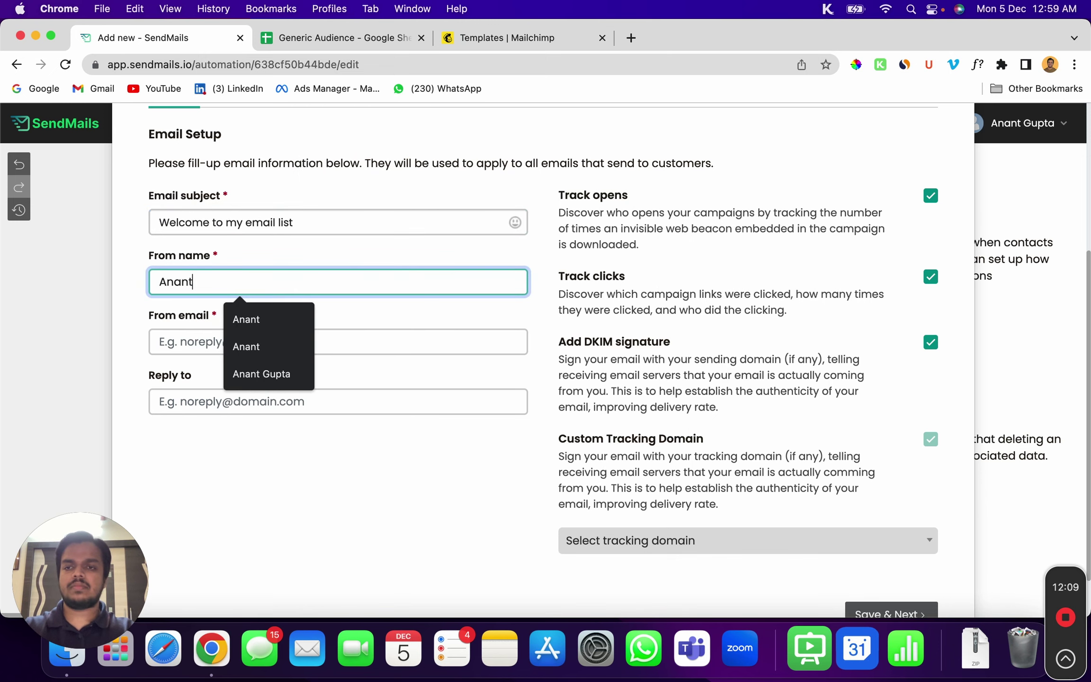
{"action": "left_click", "coordinate": [188, 345]}
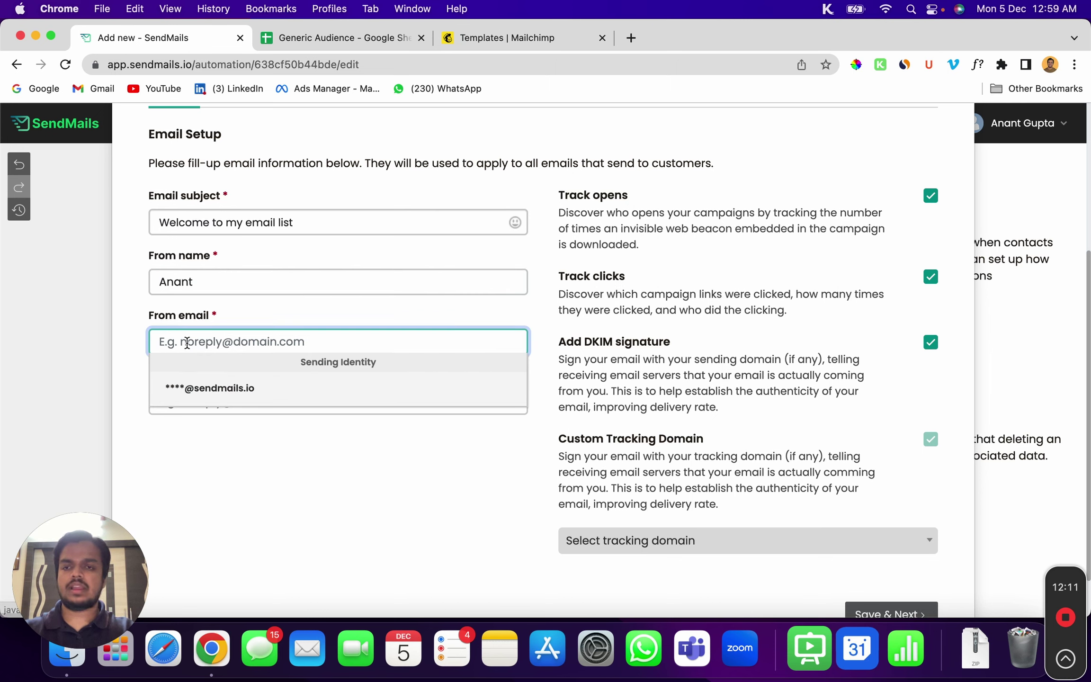
{"action": "left_click", "coordinate": [201, 387]}
{"action": "left_click", "coordinate": [161, 341]}
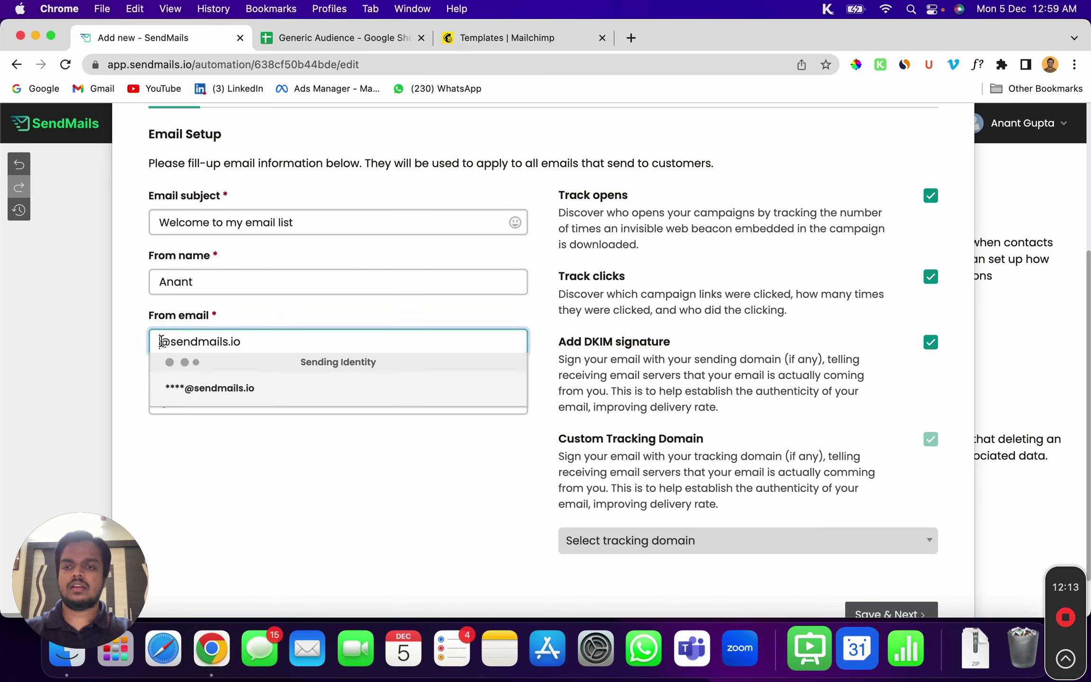
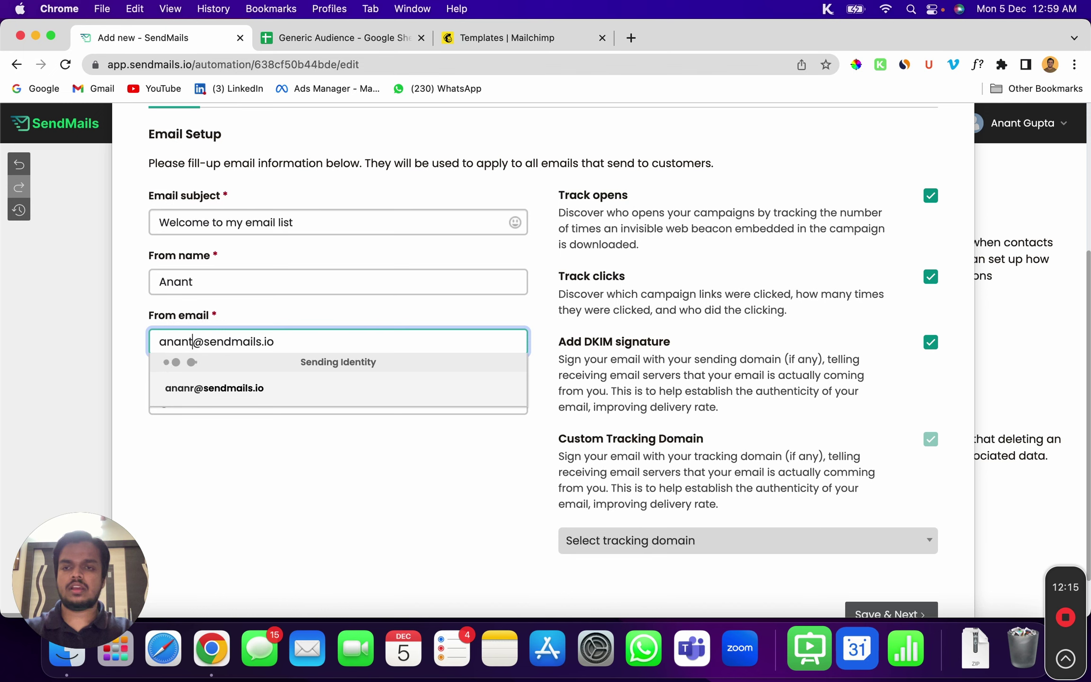
{"action": "left_click", "coordinate": [155, 466]}
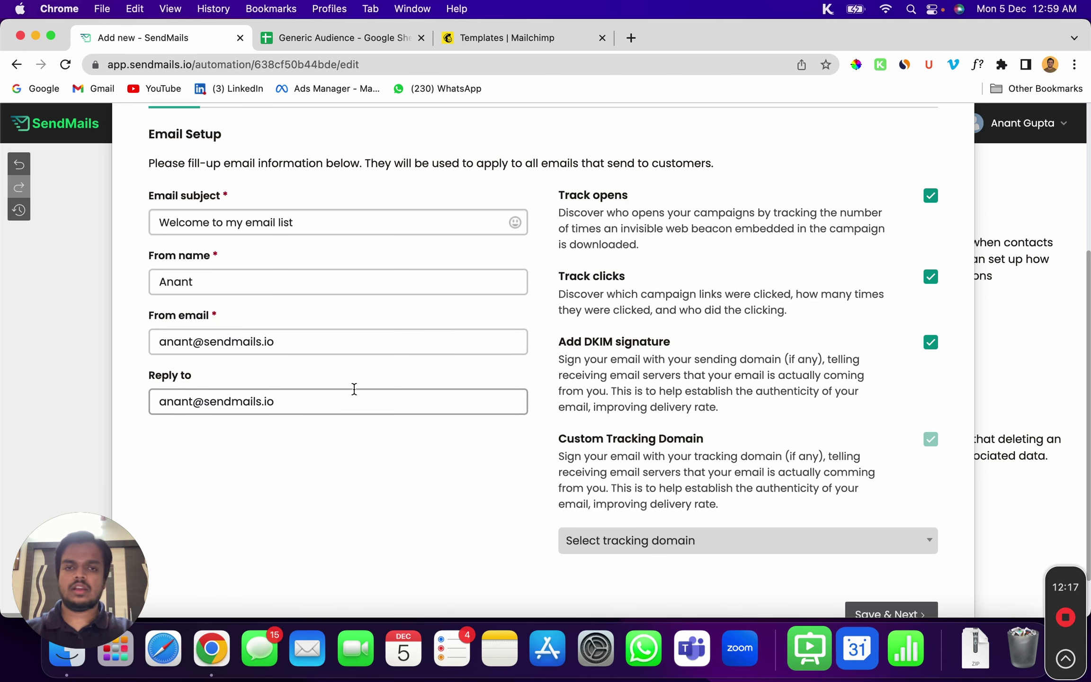
Choose track.sendmails.io as the tracking domain and save the email setup
{"action": "scroll", "coordinate": [813, 434], "scroll_direction": "down", "scroll_amount": 2}
{"action": "left_click", "coordinate": [633, 483]}
{"action": "left_click", "coordinate": [644, 538]}
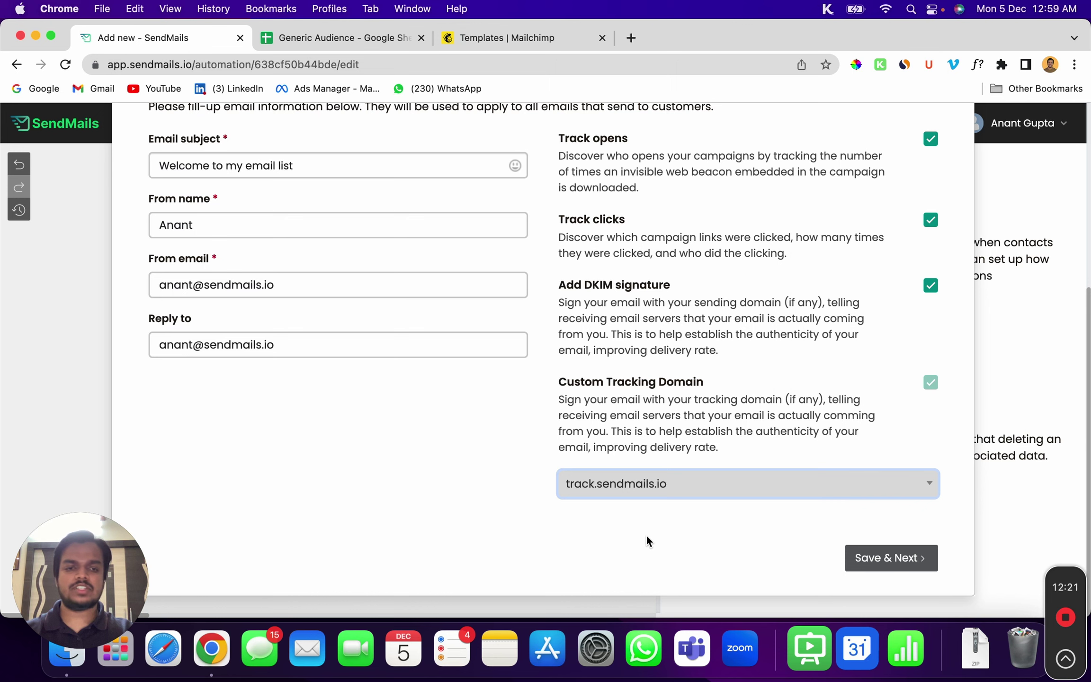
{"action": "left_click", "coordinate": [879, 549]}
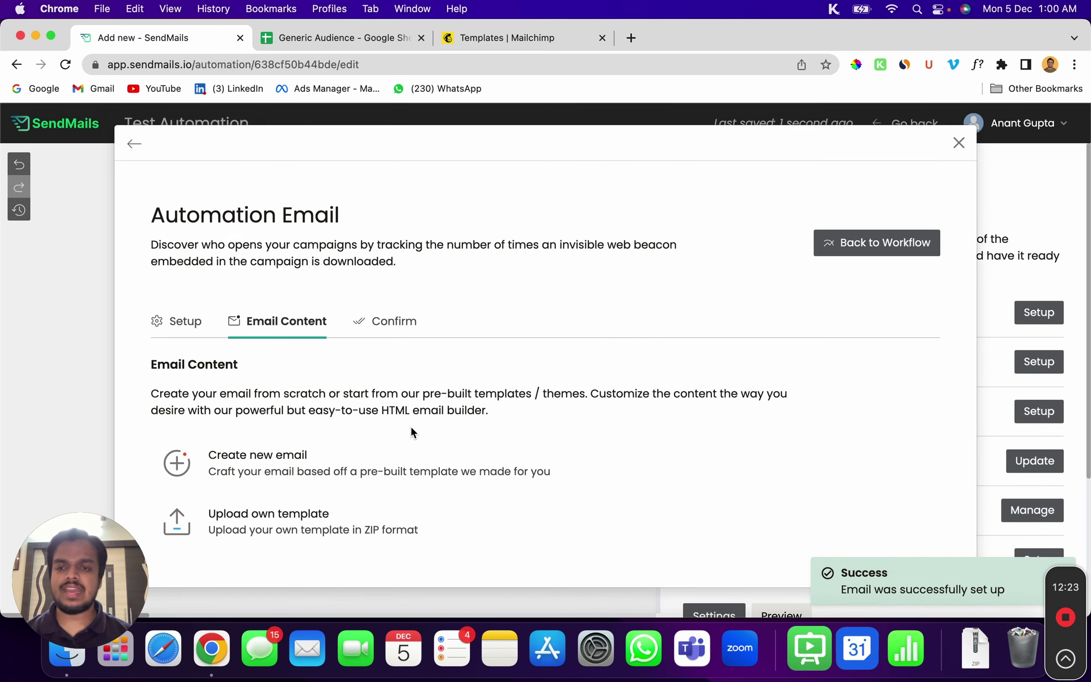
Create the email from the Blank template and open it in Email builder PRO
{"action": "left_click", "coordinate": [653, 463]}
{"action": "scroll", "coordinate": [393, 445], "scroll_direction": "down", "scroll_amount": 8}
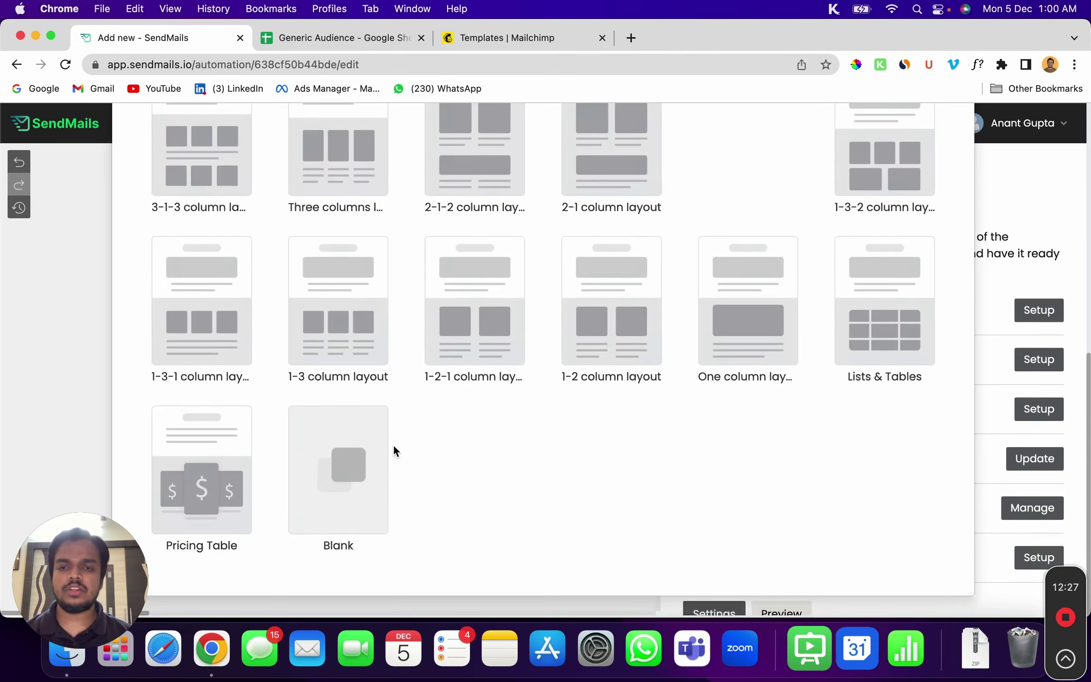
{"action": "left_click", "coordinate": [335, 483]}
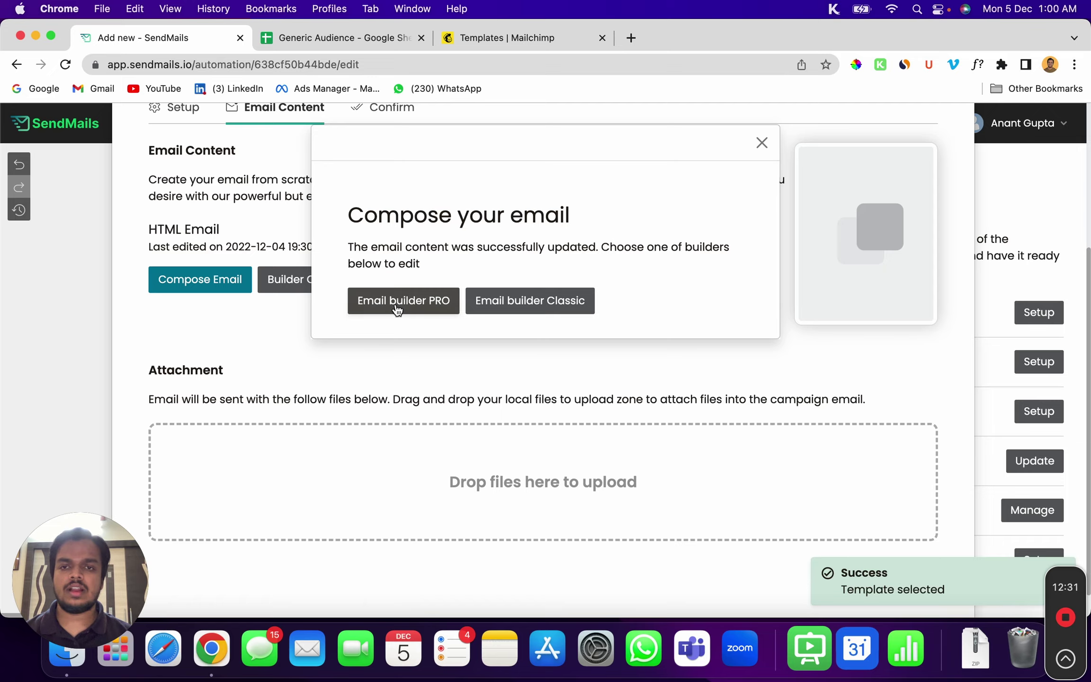
{"action": "left_click", "coordinate": [395, 305]}
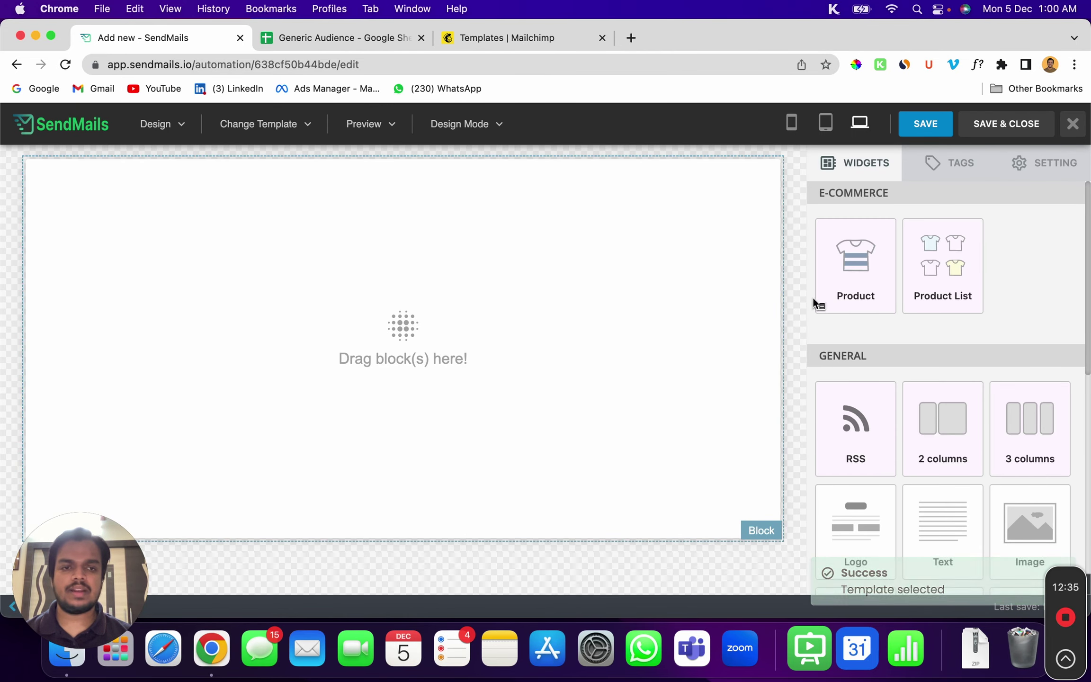
Add a text block to the email and copy the subscriber first-name tag
{"action": "left_click_drag", "start_coordinate": [942, 519], "coordinate": [352, 359]}
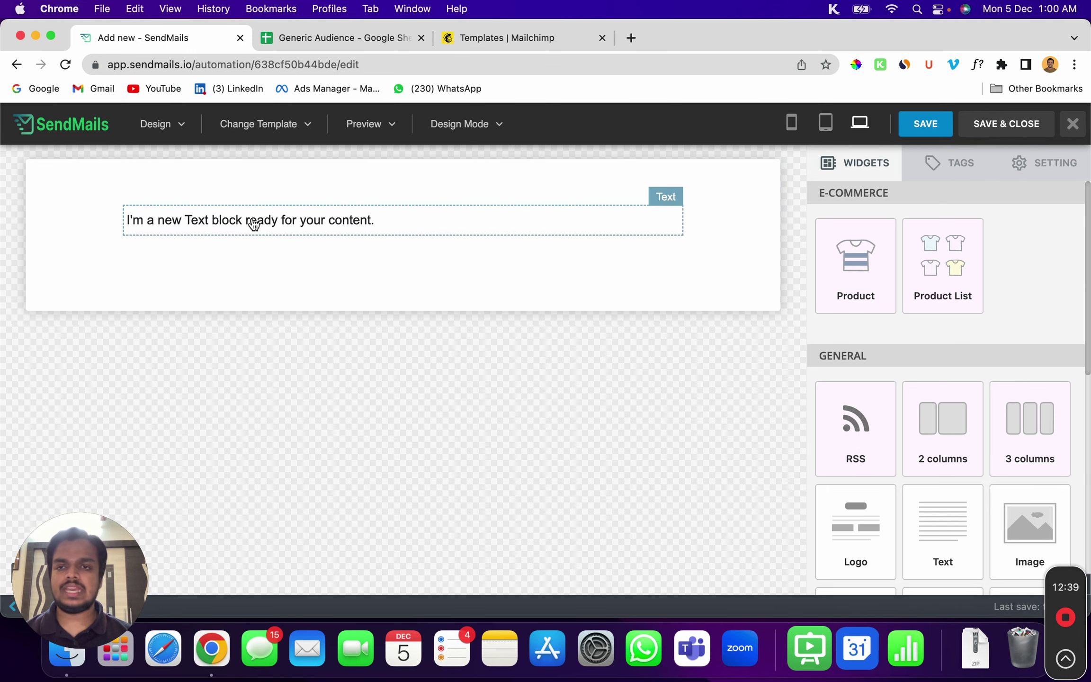
{"action": "left_click", "coordinate": [253, 218]}
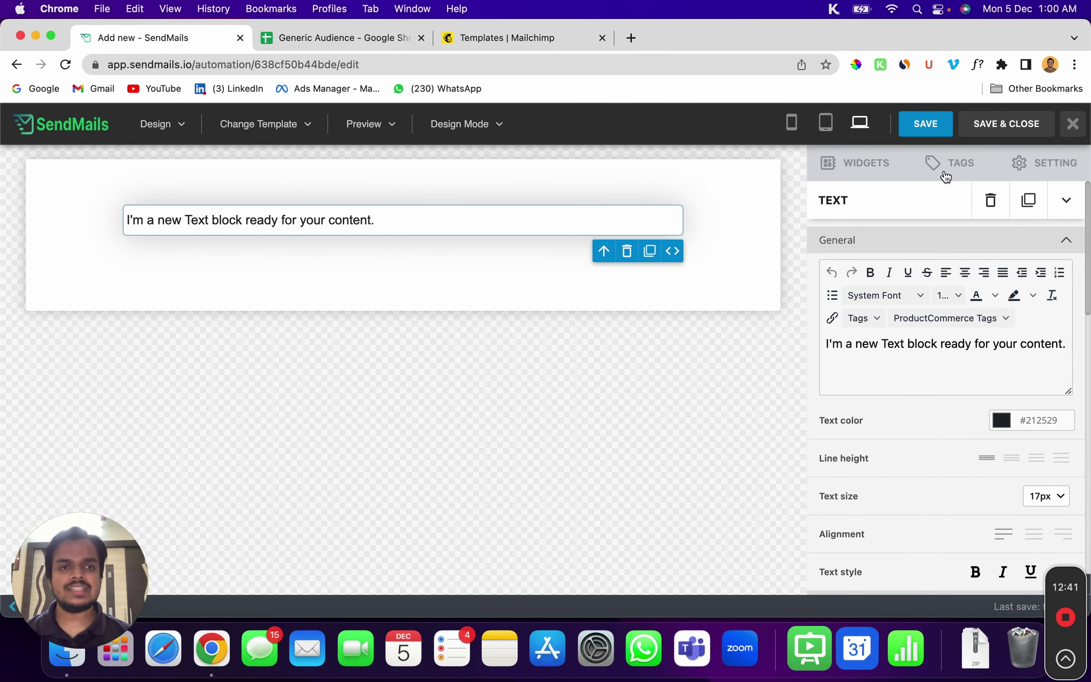
{"action": "left_click", "coordinate": [952, 166]}
{"action": "scroll", "coordinate": [989, 486], "scroll_direction": "down", "scroll_amount": 2}
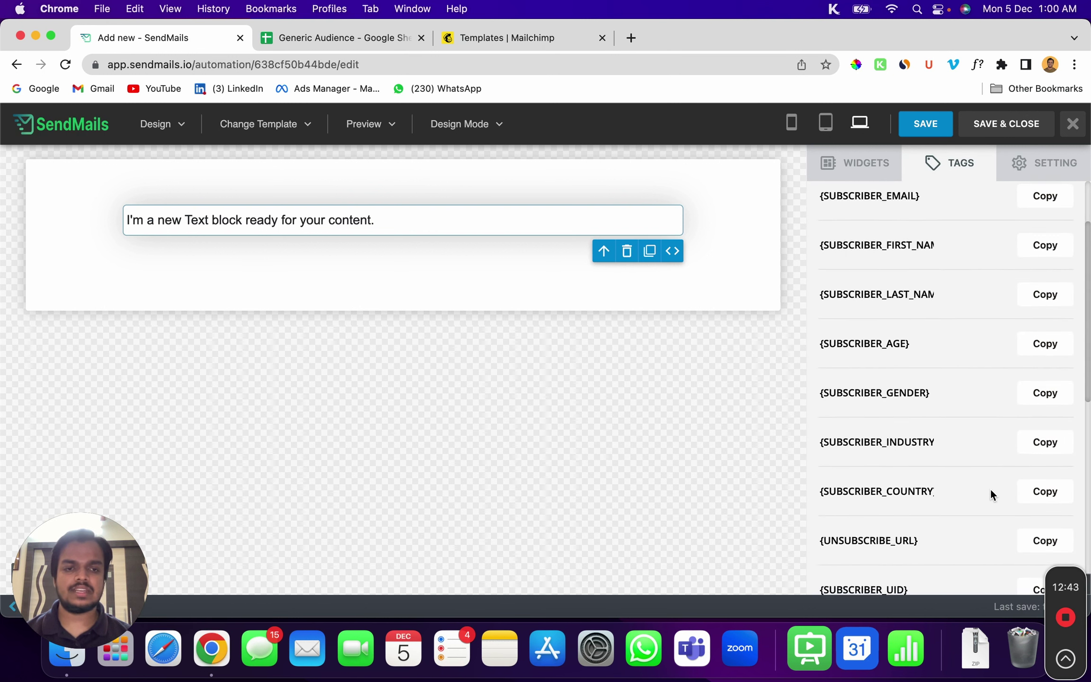
{"action": "scroll", "coordinate": [1025, 556], "scroll_direction": "down", "scroll_amount": 4}
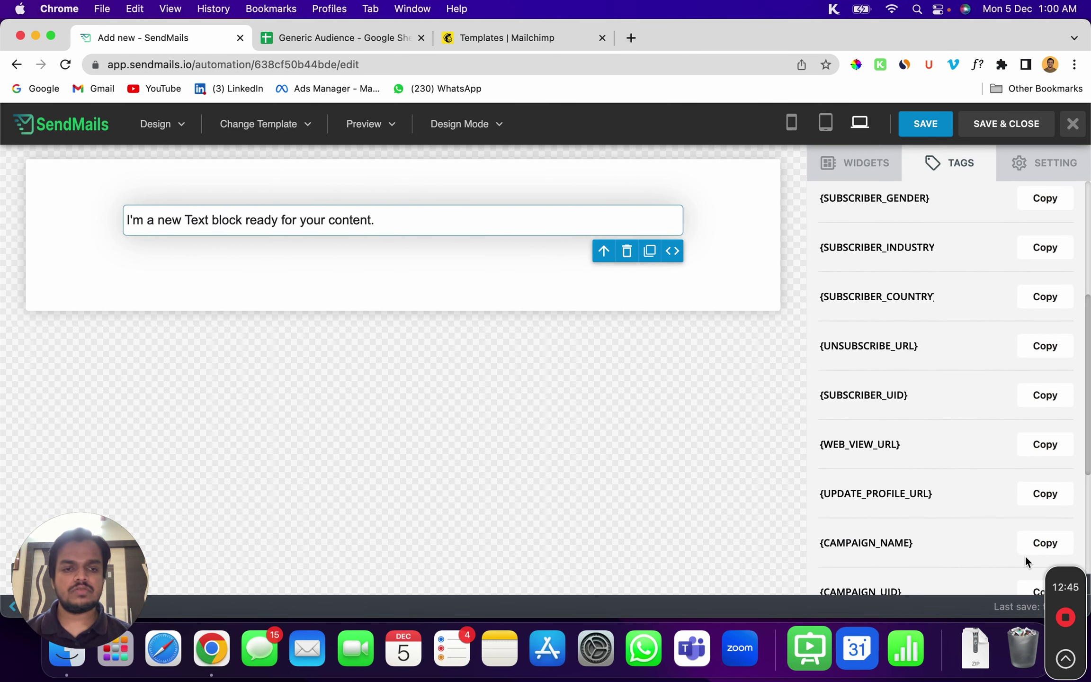
{"action": "scroll", "coordinate": [1017, 557], "scroll_direction": "up", "scroll_amount": 4}
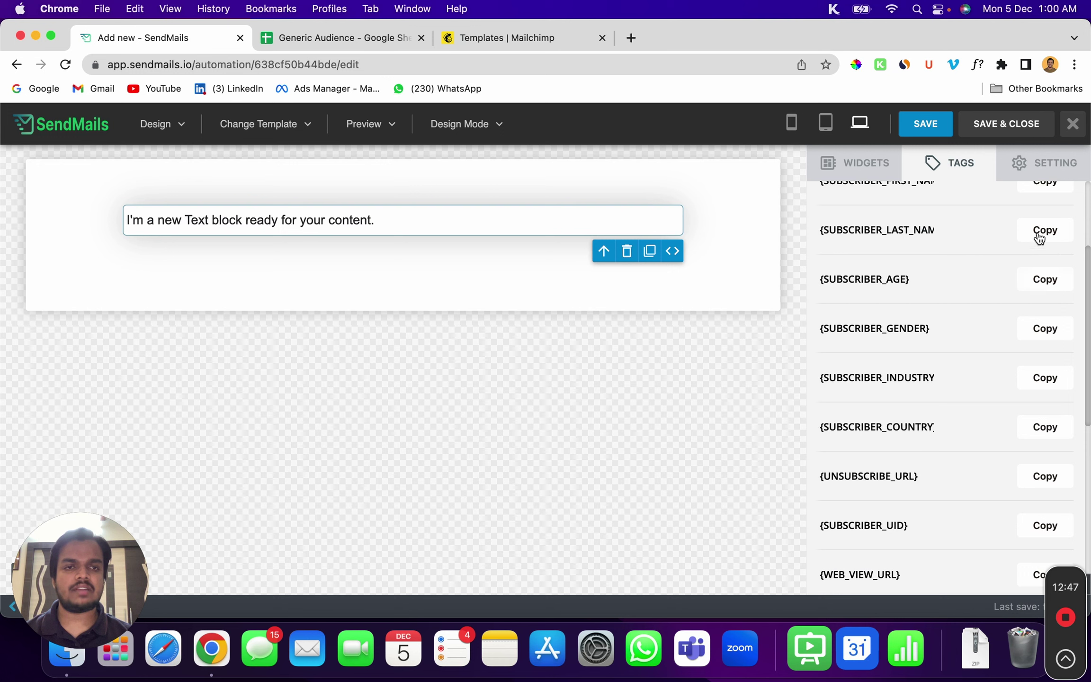
{"action": "left_click", "coordinate": [1040, 232]}
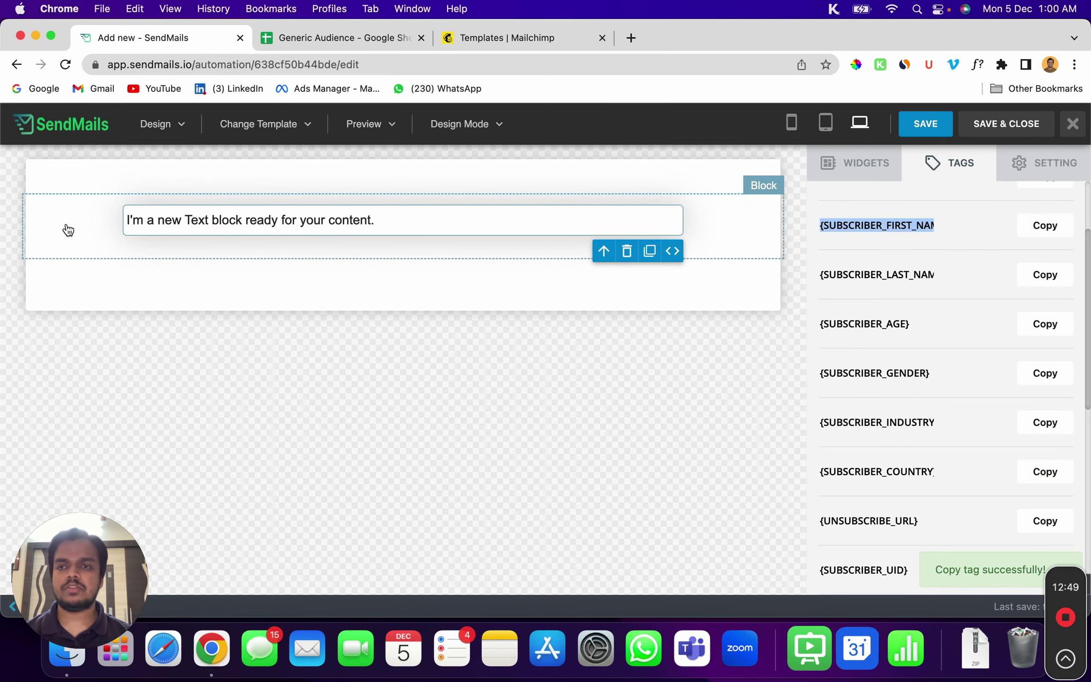
Insert a top line 'Hey {SUBSCRIBER_FIRST_NAME}' in the text block and save the design
{"action": "left_click", "coordinate": [133, 215]}
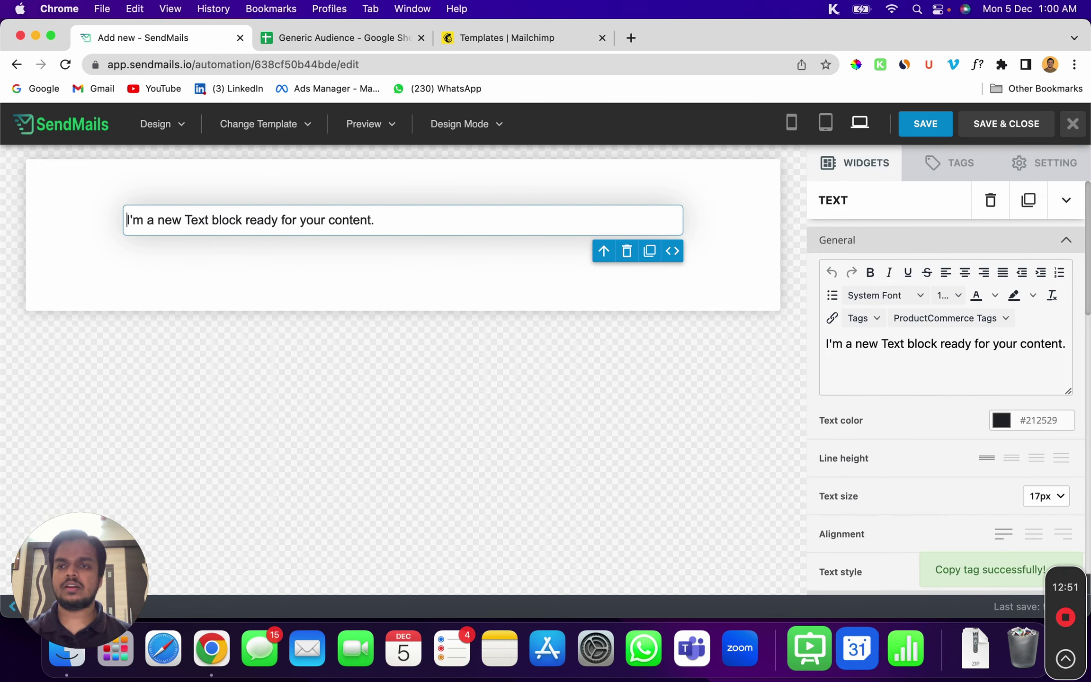
{"action": "key", "text": "Return"}
{"action": "key", "text": "Up"}
{"action": "type", "text": "Hey"}
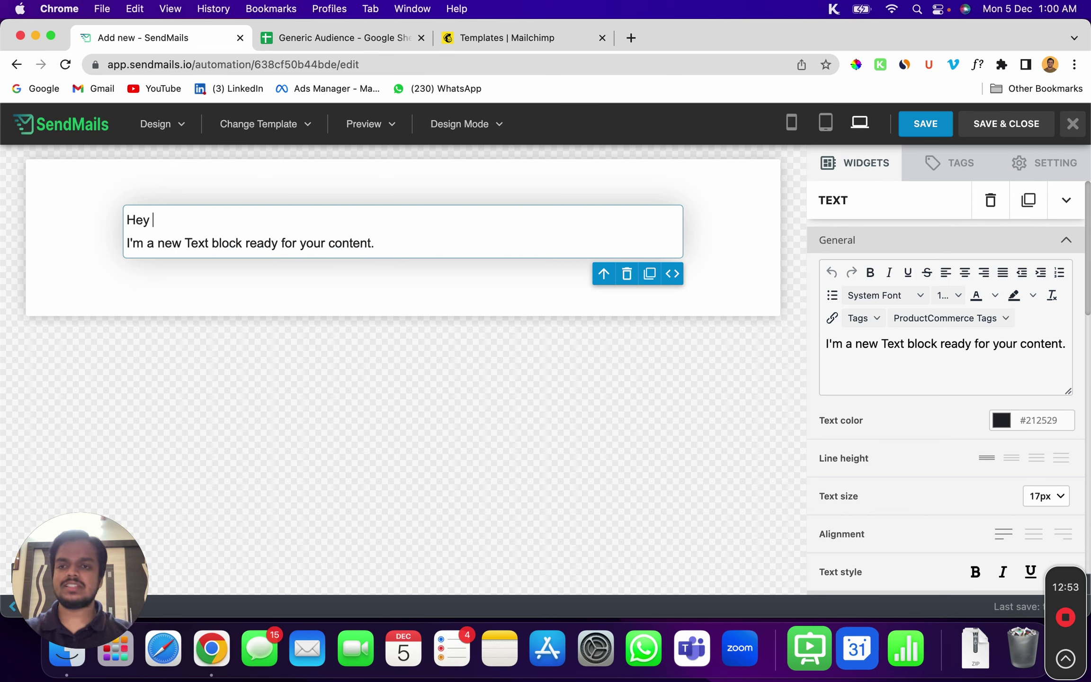
{"action": "type", "text": "{SUBSCRIBER_FIRST_NAME}"}
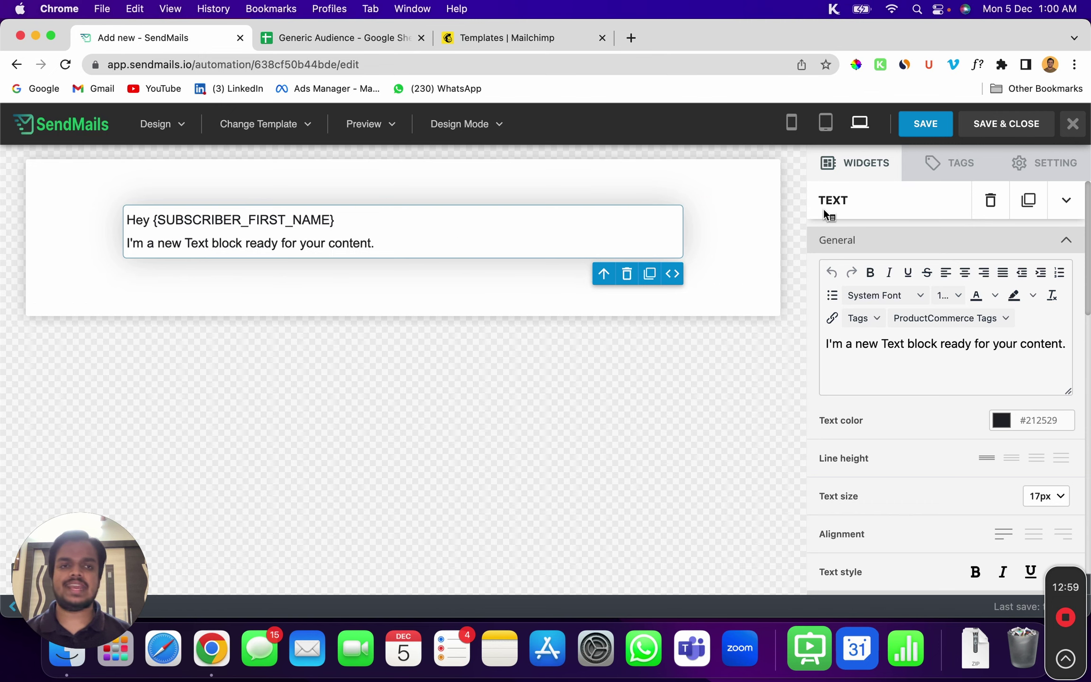
{"action": "left_click", "coordinate": [1043, 119]}
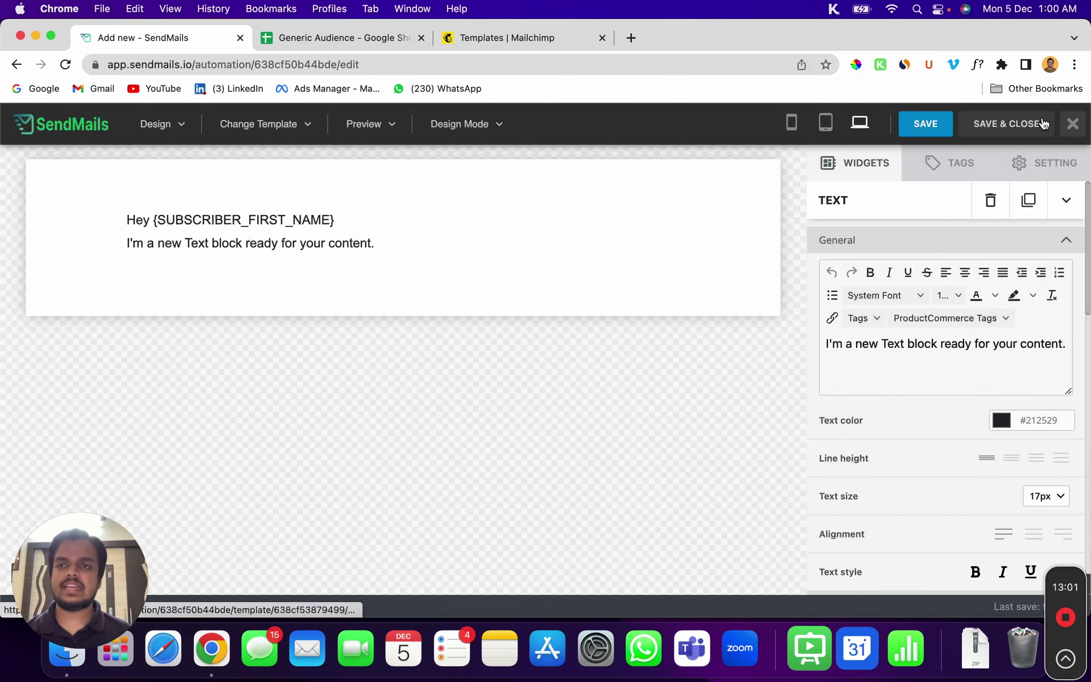
Proceed to the Confirm step, then return to the workflow showing the Send email step
{"action": "scroll", "coordinate": [756, 386], "scroll_direction": "down", "scroll_amount": 2}
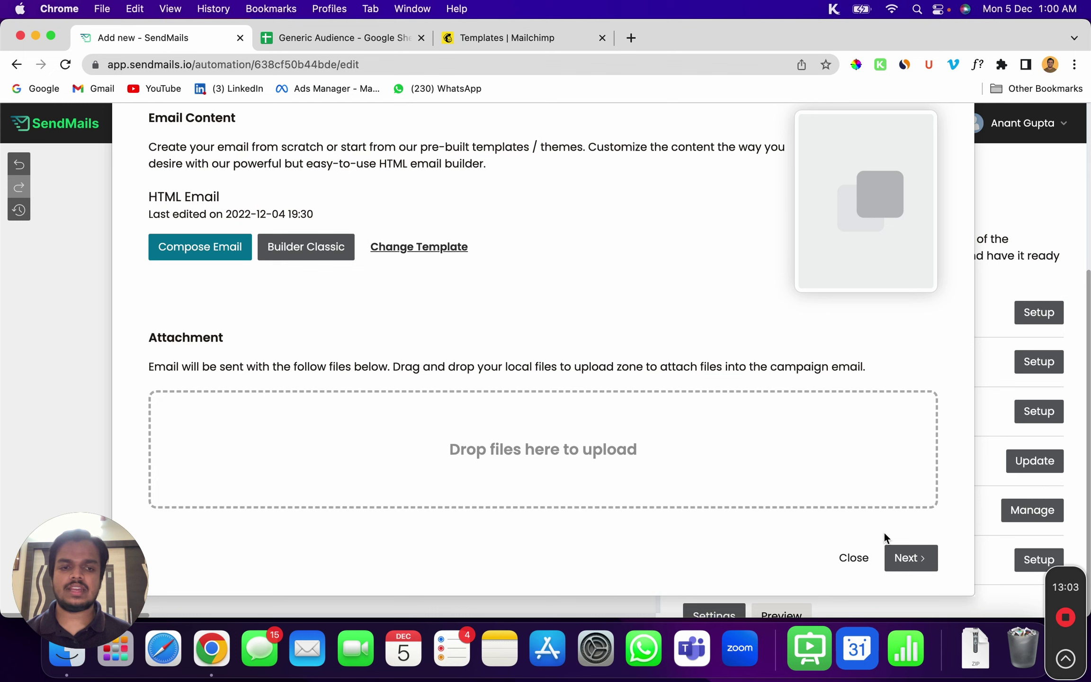
{"action": "left_click", "coordinate": [905, 557]}
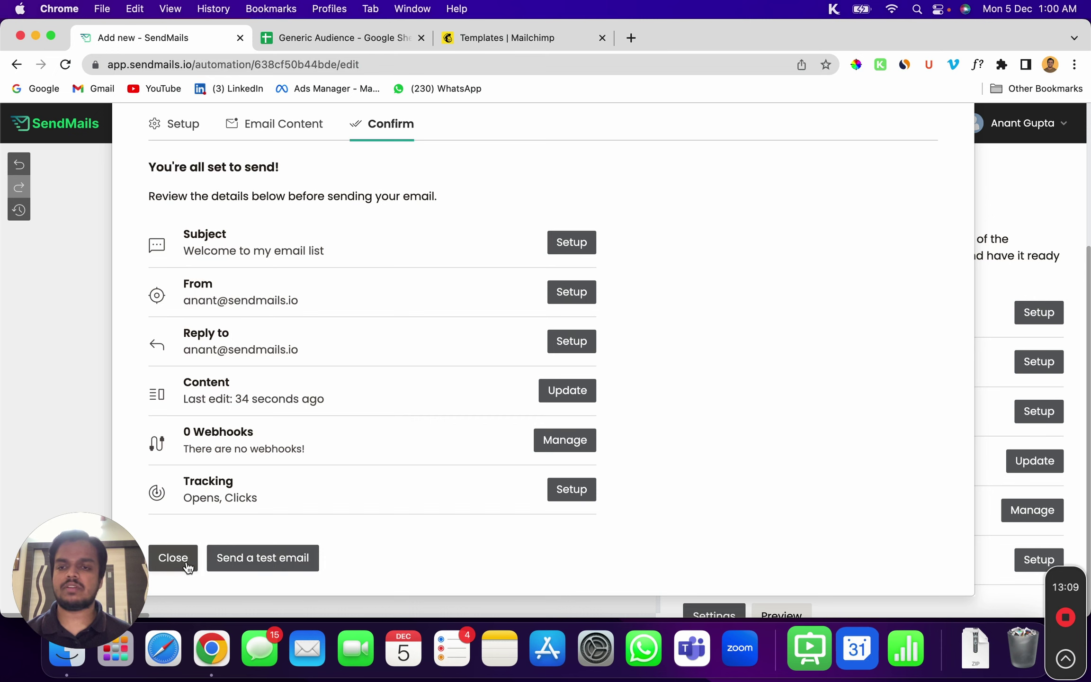
{"action": "scroll", "coordinate": [514, 326], "scroll_direction": "up", "scroll_amount": 5}
{"action": "scroll", "coordinate": [616, 390], "scroll_direction": "down", "scroll_amount": 5}
{"action": "scroll", "coordinate": [616, 391], "scroll_direction": "up", "scroll_amount": 5}
{"action": "left_click", "coordinate": [918, 243]}
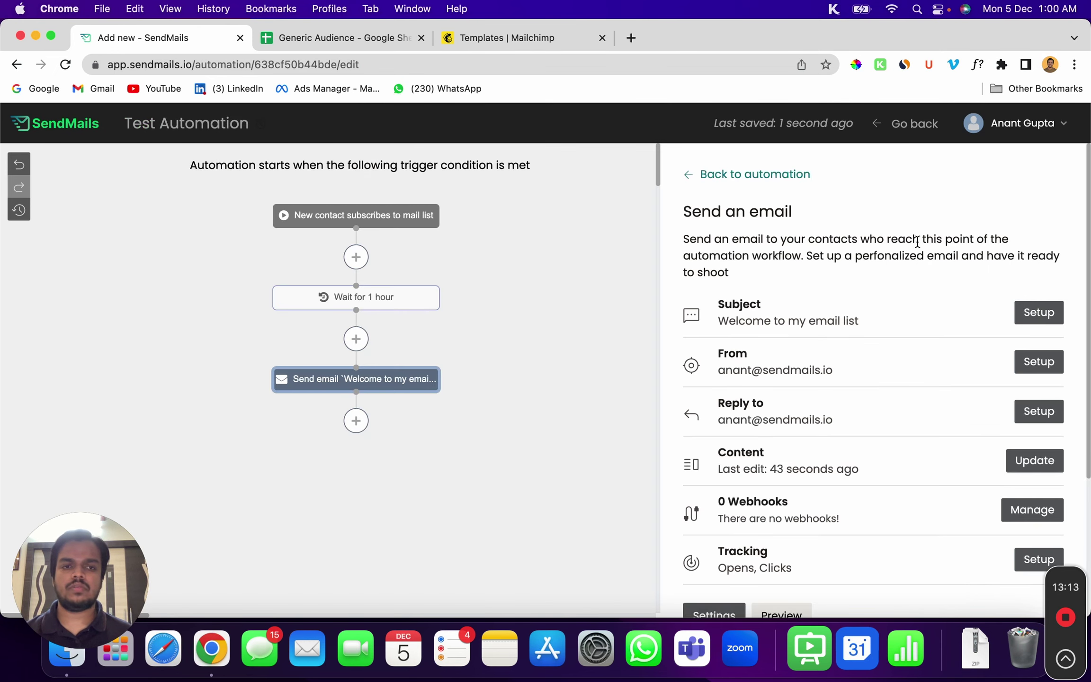
Add a condition after the Send email step checking if 'Welcome to my email list' opens within 1 day
{"action": "left_click", "coordinate": [356, 421]}
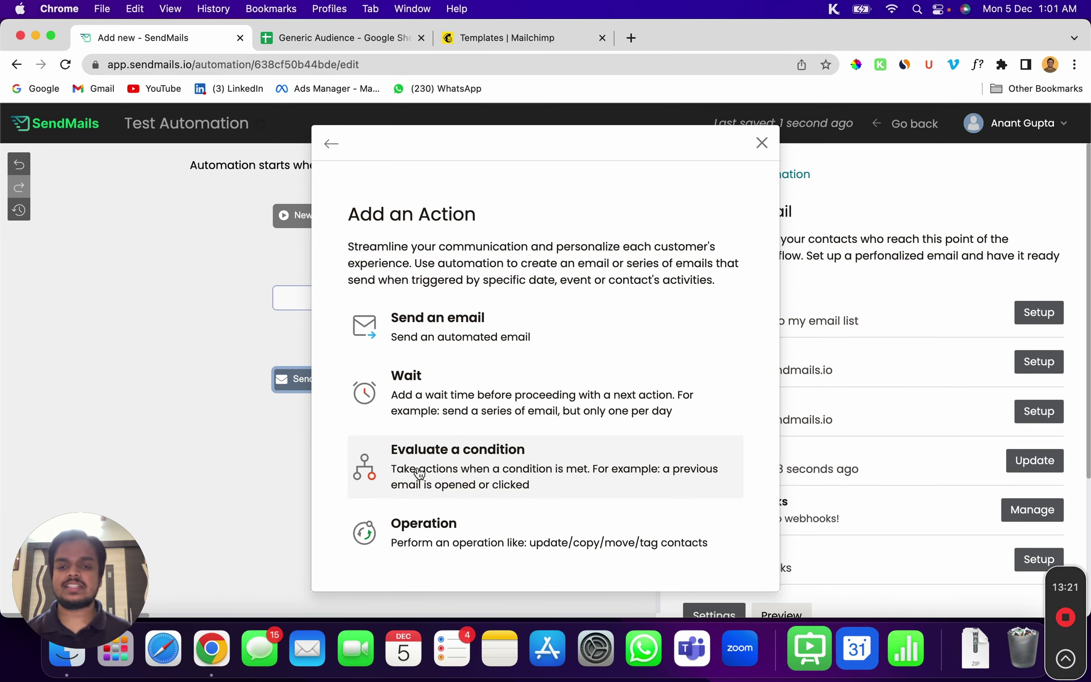
{"action": "left_click", "coordinate": [419, 472]}
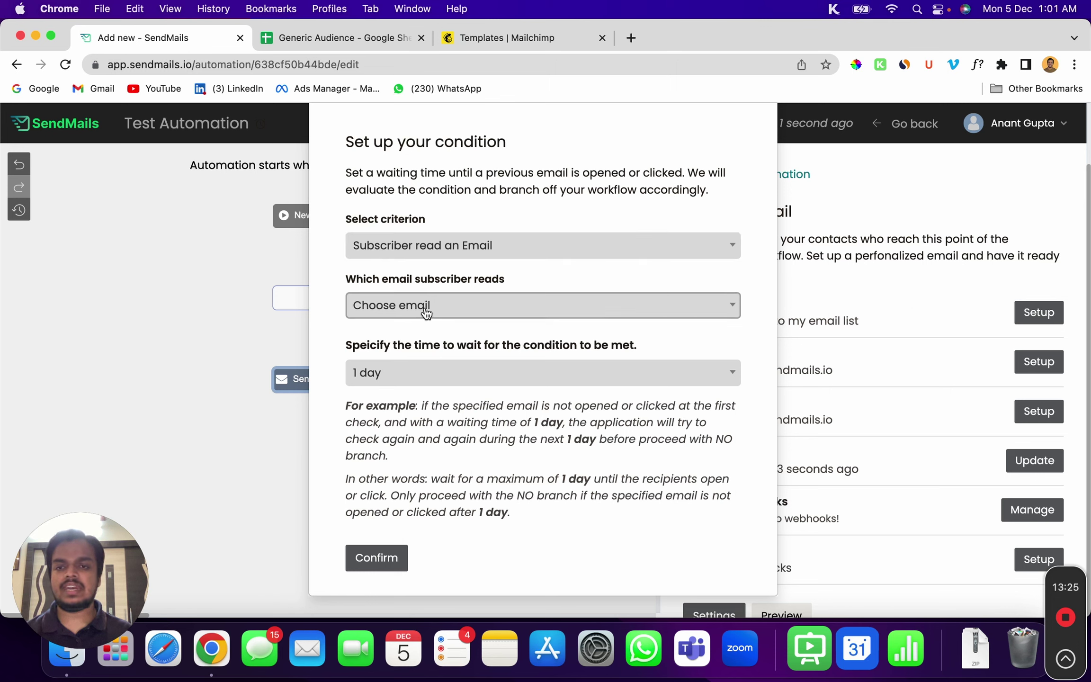
{"action": "left_click", "coordinate": [457, 307]}
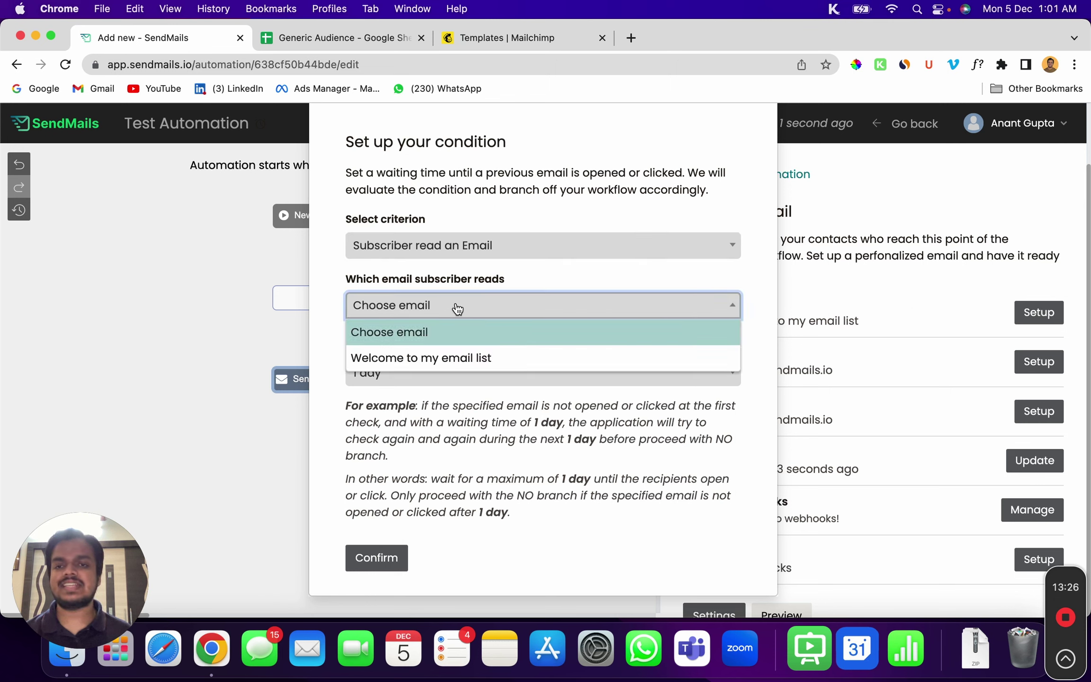
{"action": "left_click", "coordinate": [464, 363]}
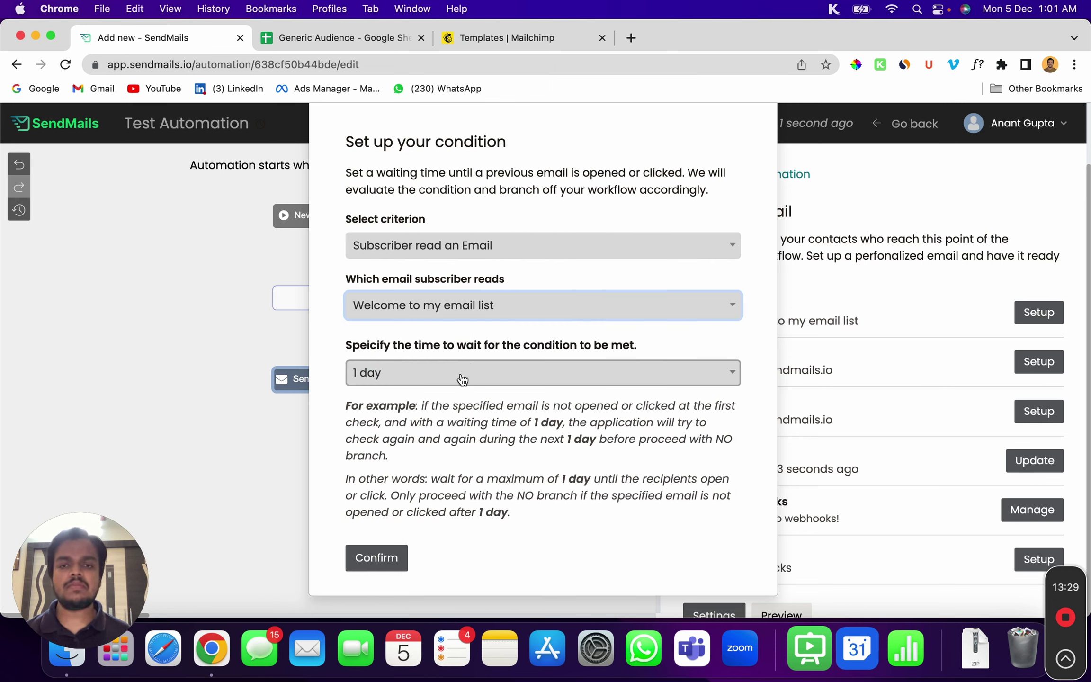
{"action": "left_click", "coordinate": [393, 557]}
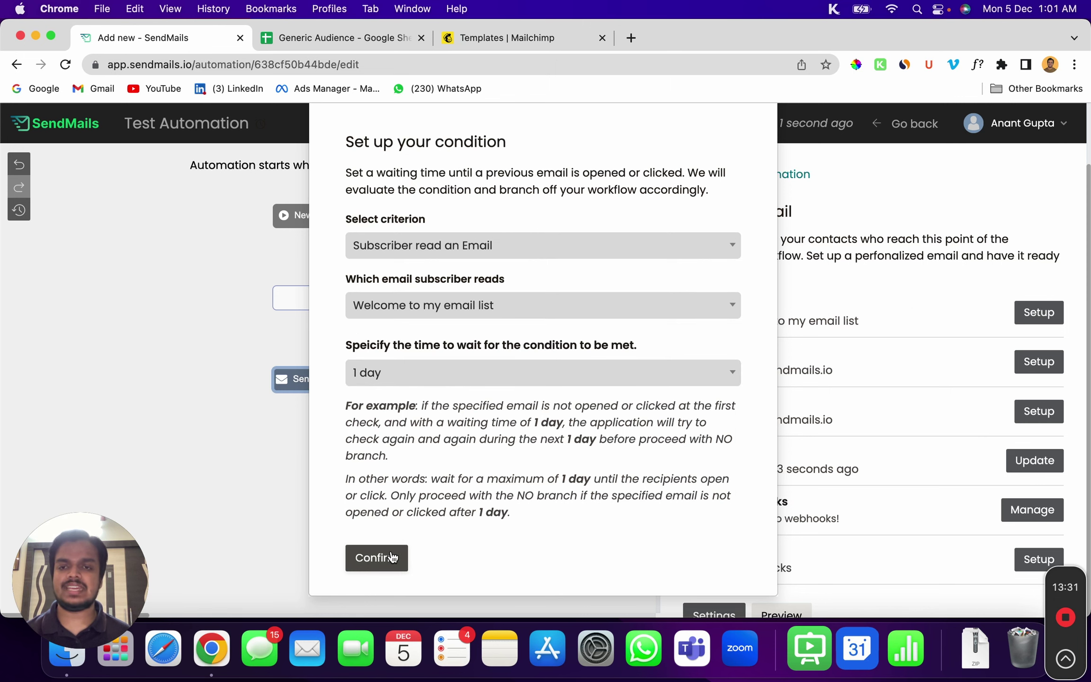
{"action": "scroll", "coordinate": [333, 520], "scroll_direction": "down", "scroll_amount": 5}
{"action": "scroll", "coordinate": [240, 452], "scroll_direction": "down", "scroll_amount": 2}
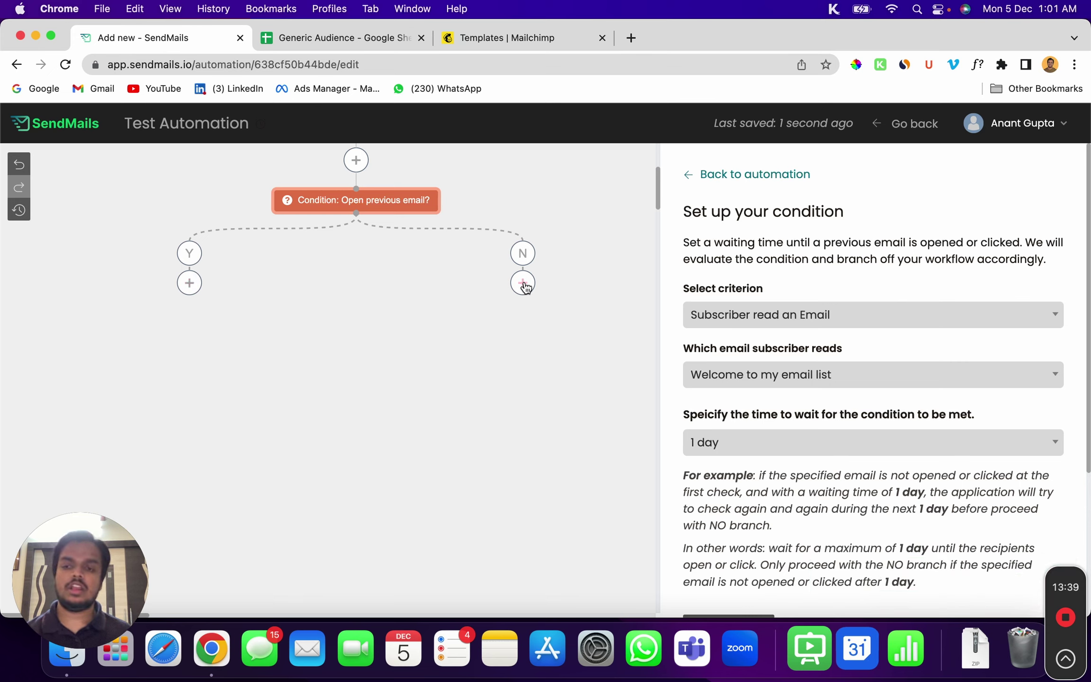
Begin a contact action on the Y branch, then back out and close Add an Action without adding it
{"action": "left_click", "coordinate": [191, 289]}
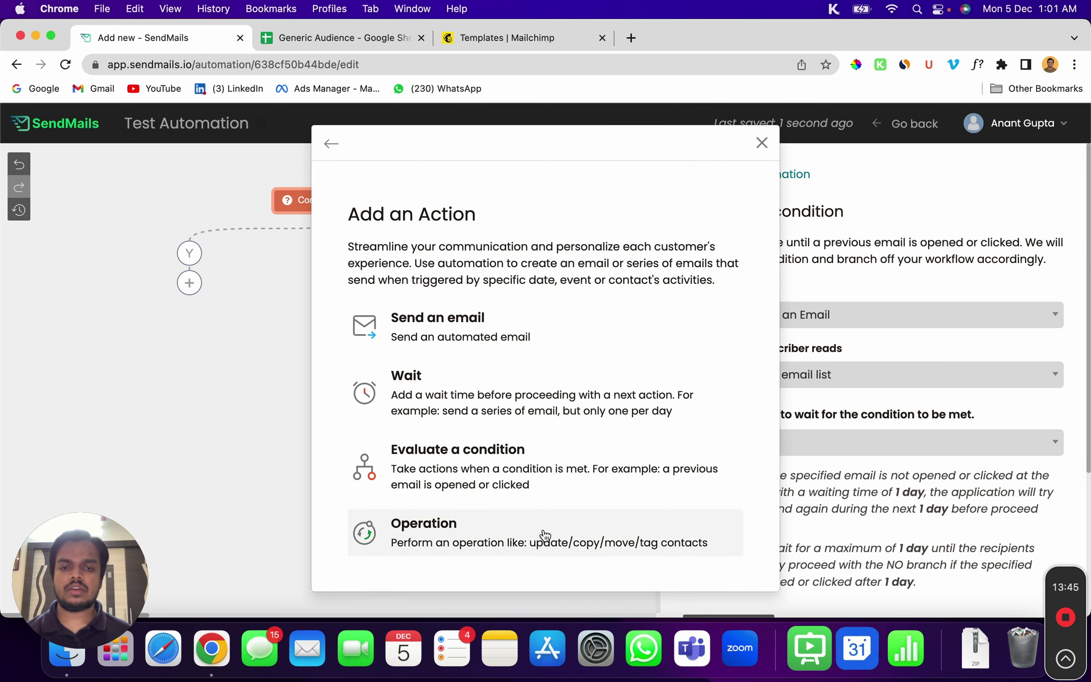
{"action": "left_click", "coordinate": [545, 535]}
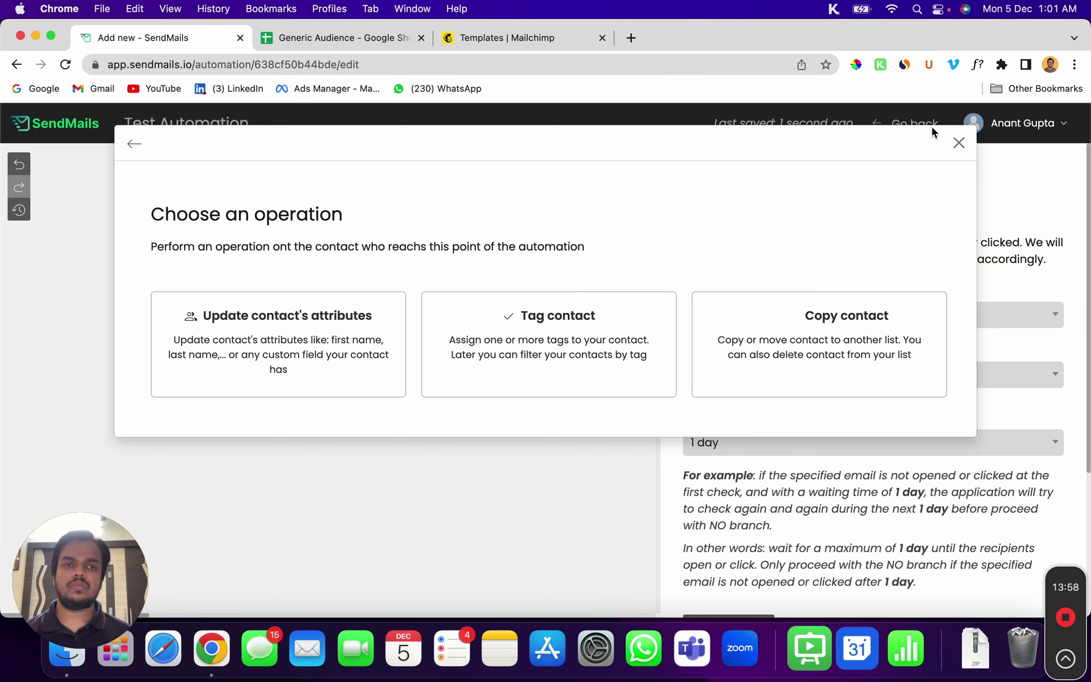
{"action": "left_click", "coordinate": [133, 147]}
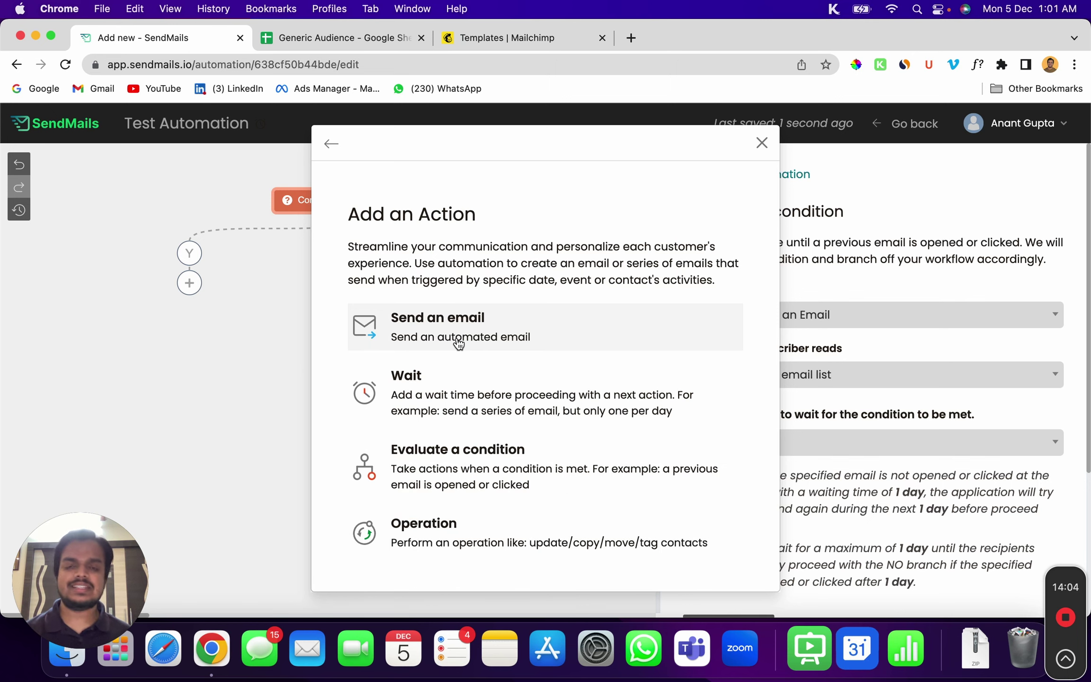
{"action": "left_click", "coordinate": [761, 143]}
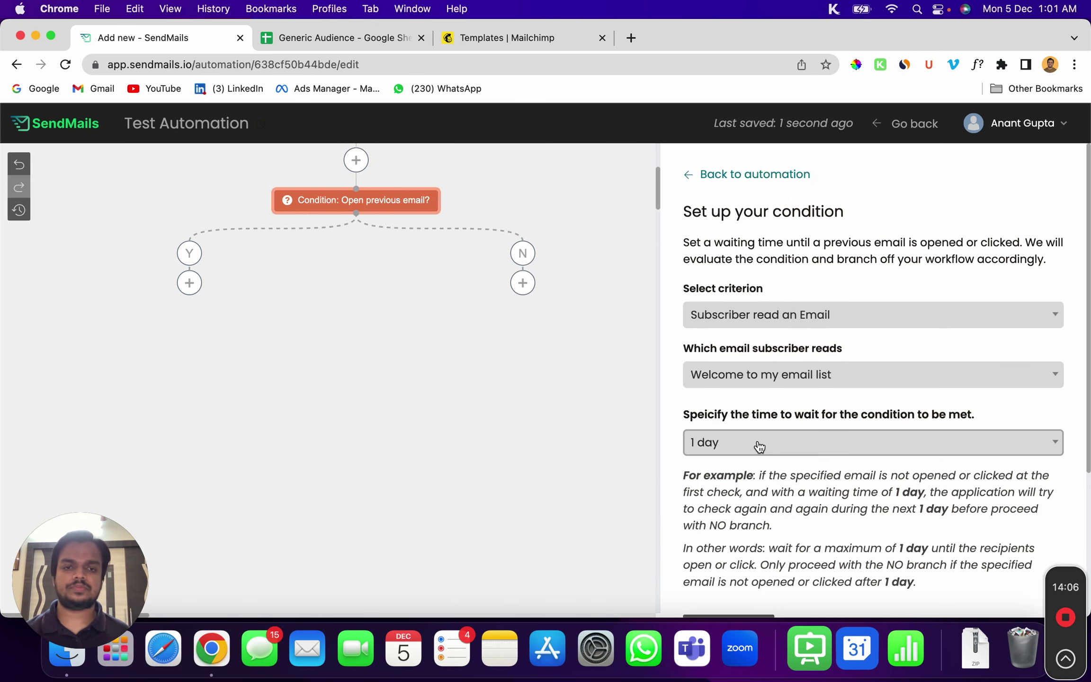
{"action": "scroll", "coordinate": [313, 207], "scroll_direction": "up", "scroll_amount": 2}
{"action": "scroll", "coordinate": [313, 207], "scroll_direction": "up", "scroll_amount": 4}
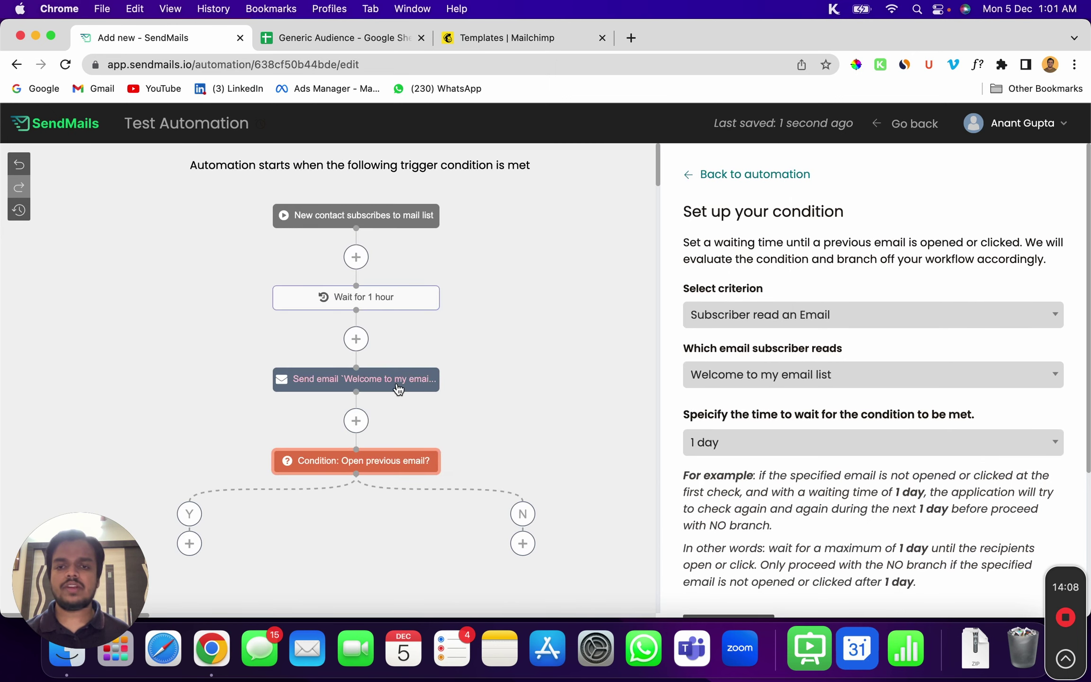
In the welcome email step's webhook manager, start a new webhook, then discard it, leaving 0 webhooks
{"action": "left_click", "coordinate": [378, 381]}
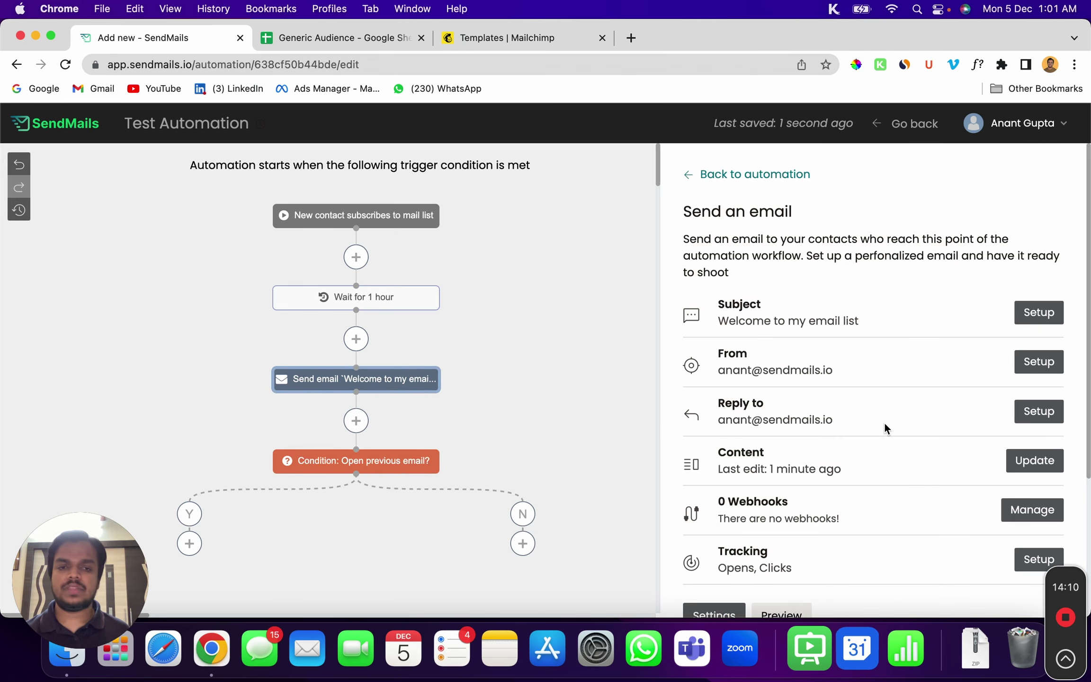
{"action": "scroll", "coordinate": [911, 454], "scroll_direction": "down", "scroll_amount": 2}
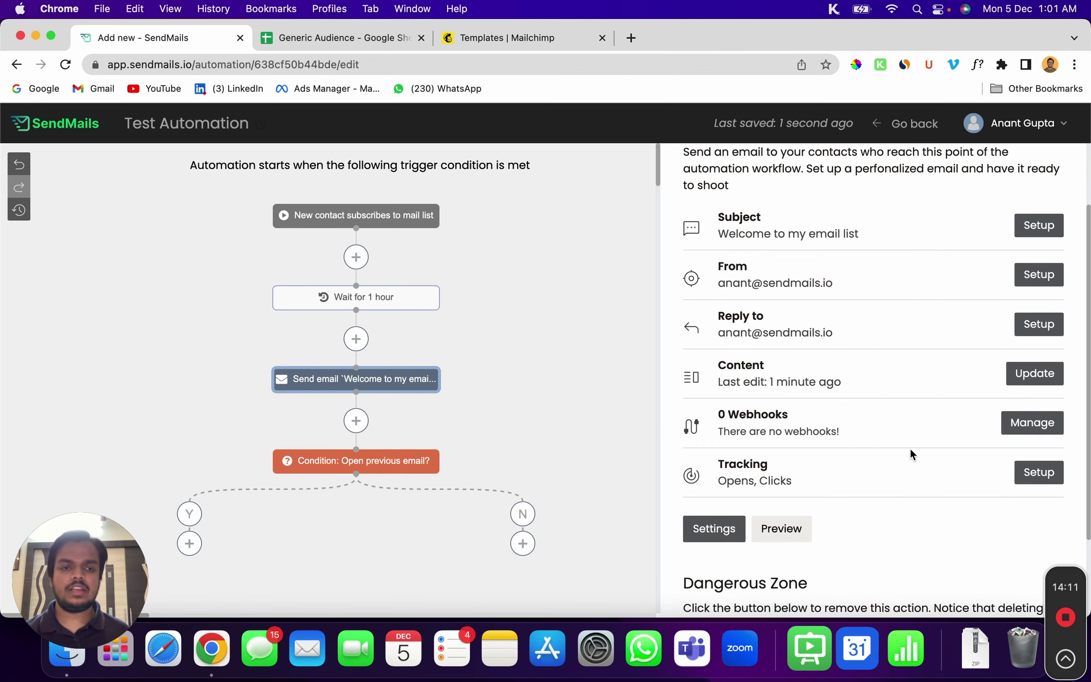
{"action": "left_click", "coordinate": [1028, 422]}
{"action": "left_click", "coordinate": [898, 235]}
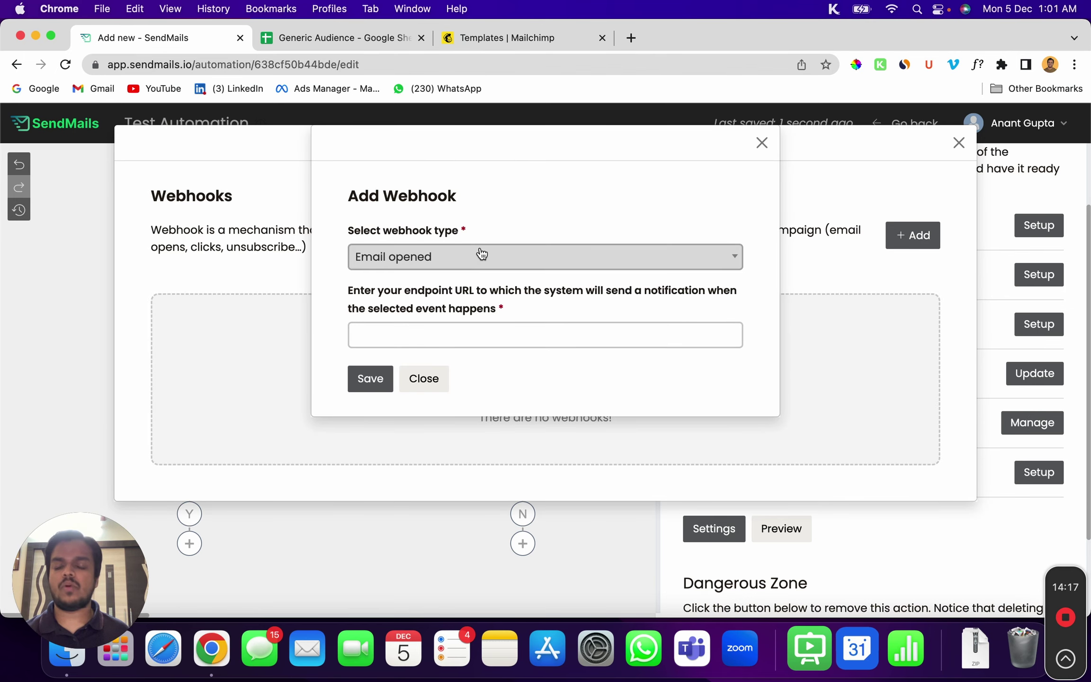
{"action": "left_click", "coordinate": [447, 334]}
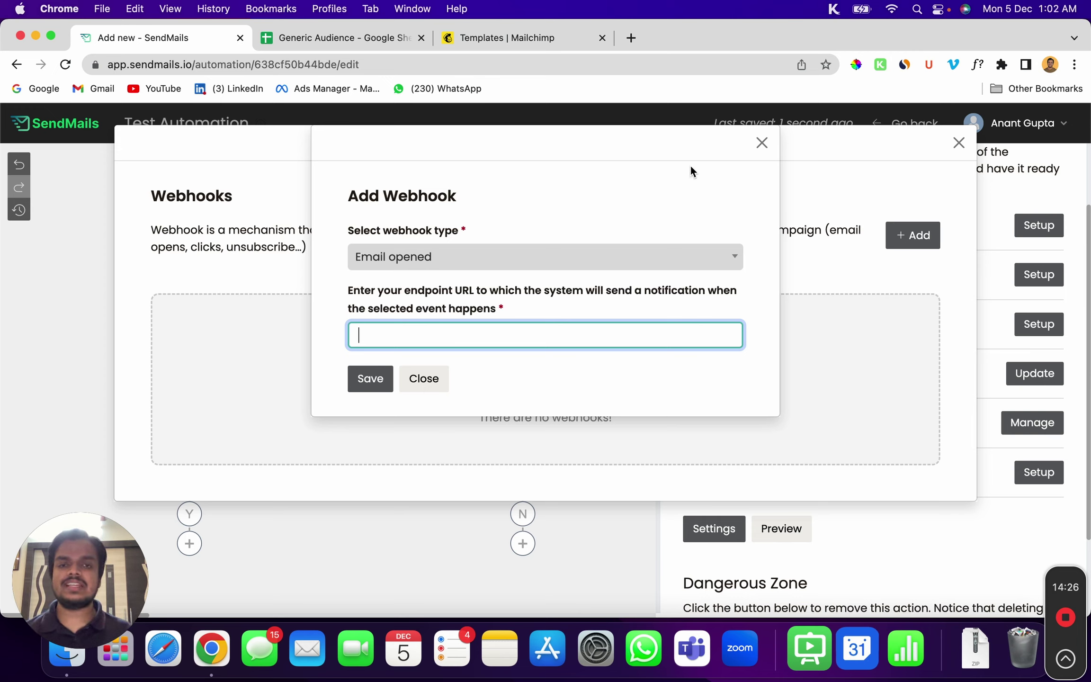
{"action": "left_click", "coordinate": [761, 142]}
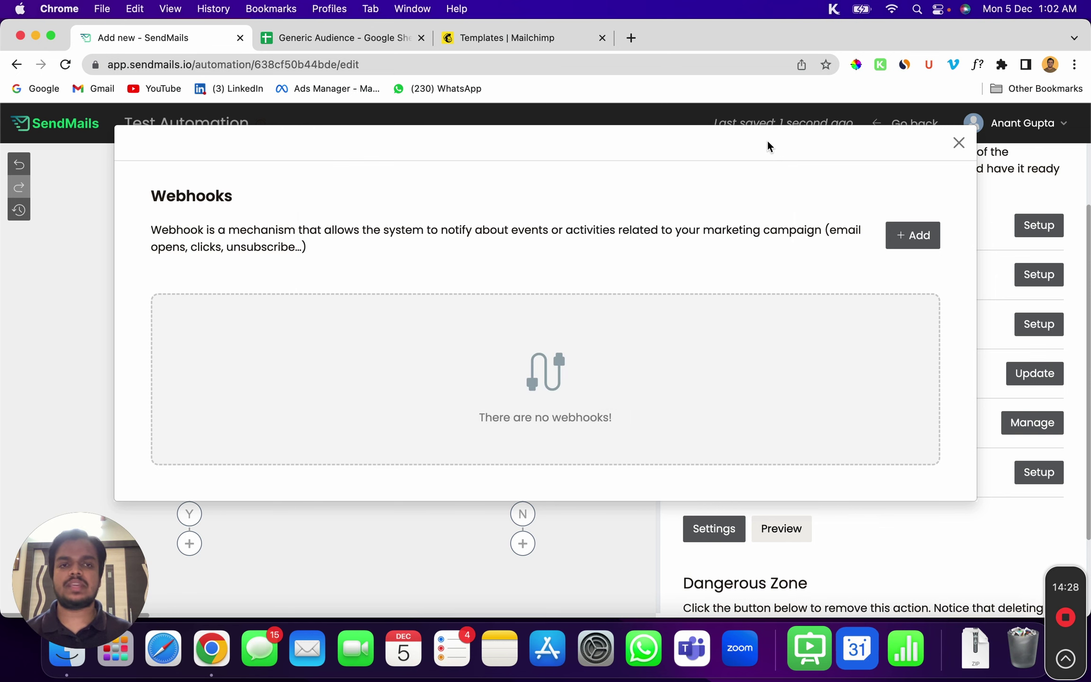
{"action": "left_click", "coordinate": [959, 140]}
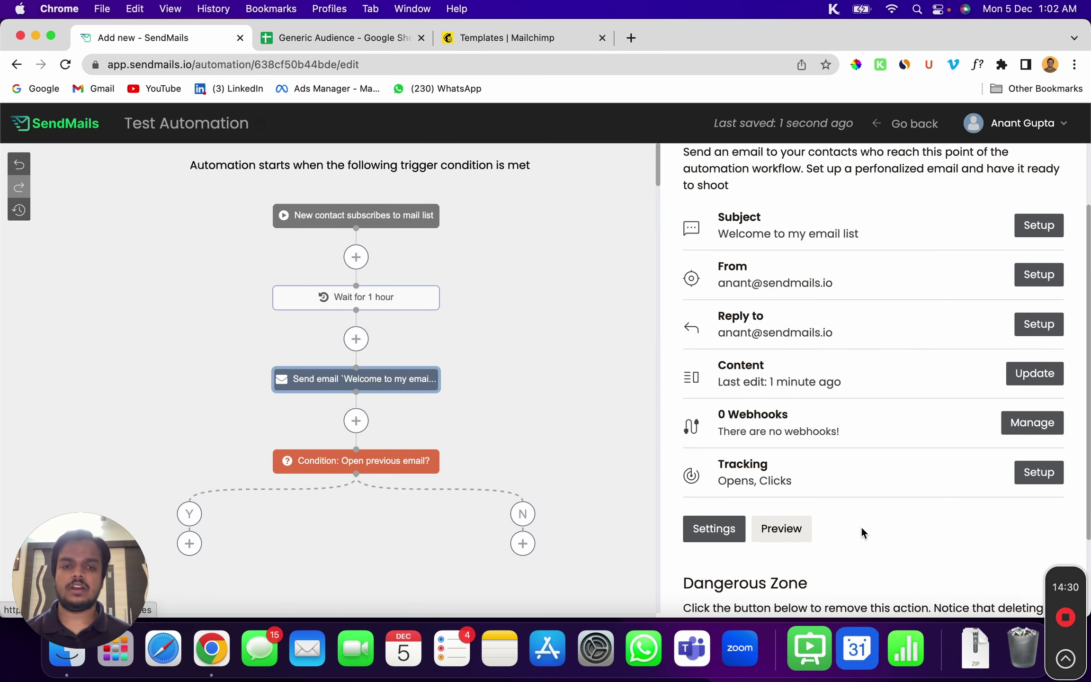
{"action": "scroll", "coordinate": [861, 527], "scroll_direction": "down", "scroll_amount": 3}
{"action": "scroll", "coordinate": [476, 437], "scroll_direction": "up", "scroll_amount": 3}
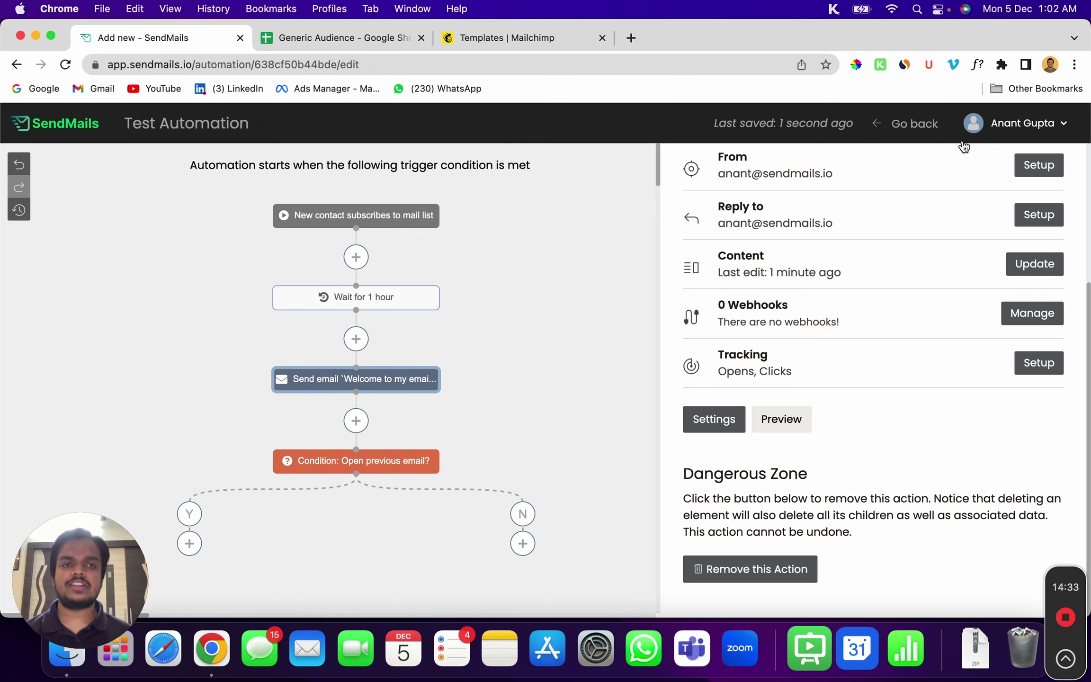
Leave the automation and start a new signup form from the Dark Simple template in Forms
{"action": "left_click", "coordinate": [901, 134]}
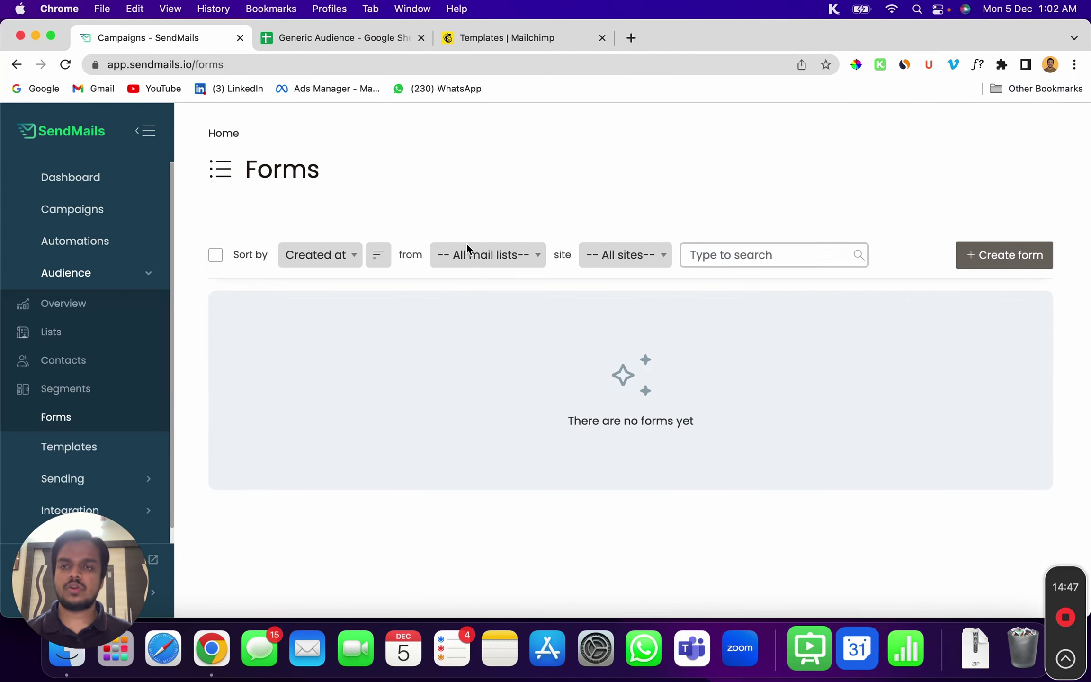
{"action": "left_click", "coordinate": [1002, 257]}
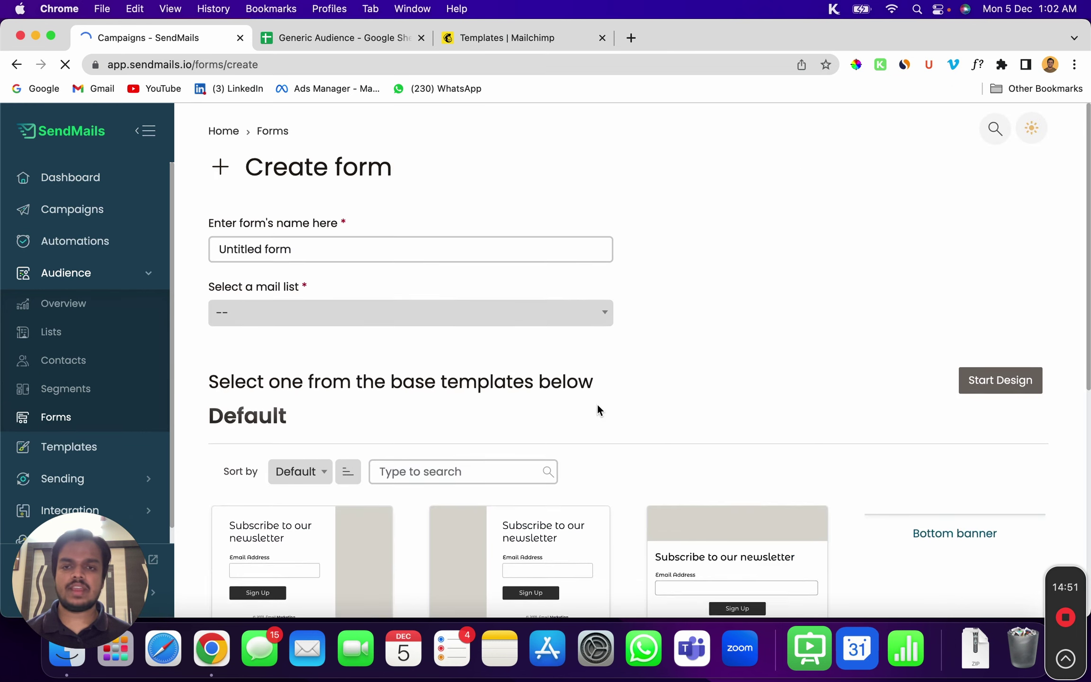
{"action": "scroll", "coordinate": [568, 412], "scroll_direction": "down", "scroll_amount": 5}
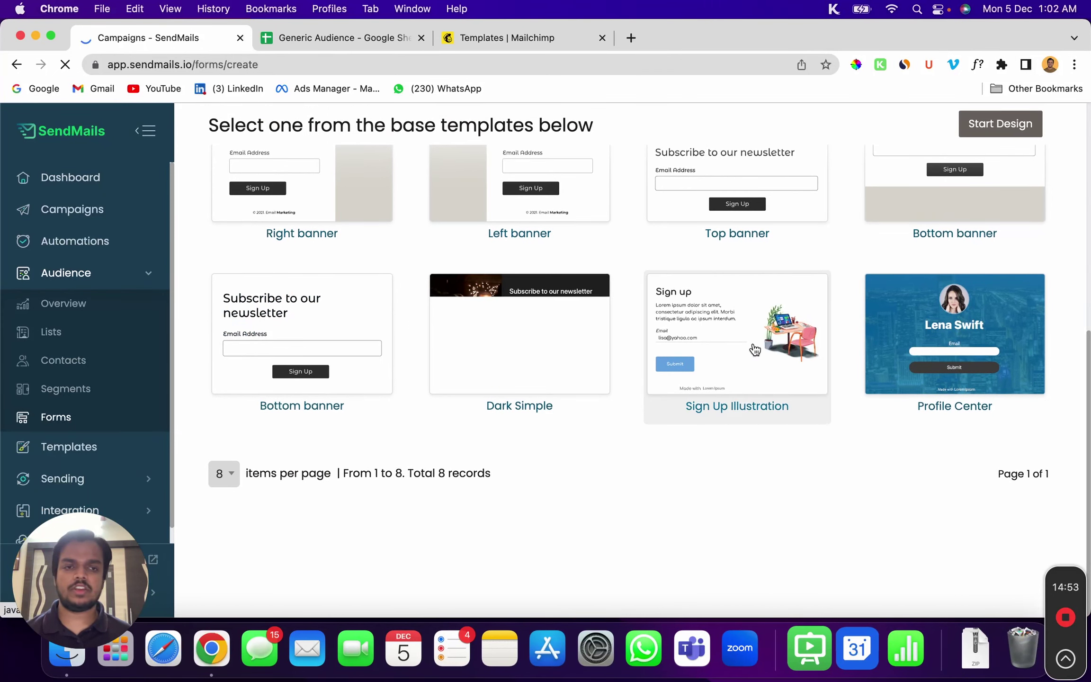
{"action": "left_click", "coordinate": [570, 296]}
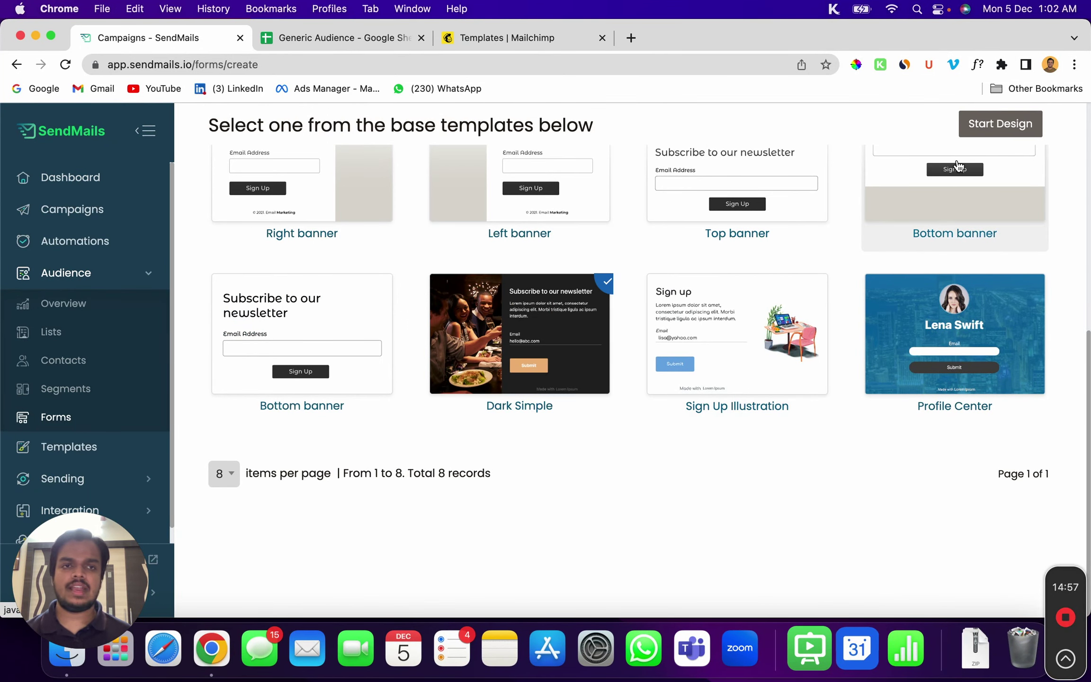
{"action": "left_click", "coordinate": [987, 131]}
Assign the form to Generic Audience List, name it 'generic list popup', and start designing
{"action": "left_click", "coordinate": [463, 327]}
{"action": "left_click", "coordinate": [416, 367]}
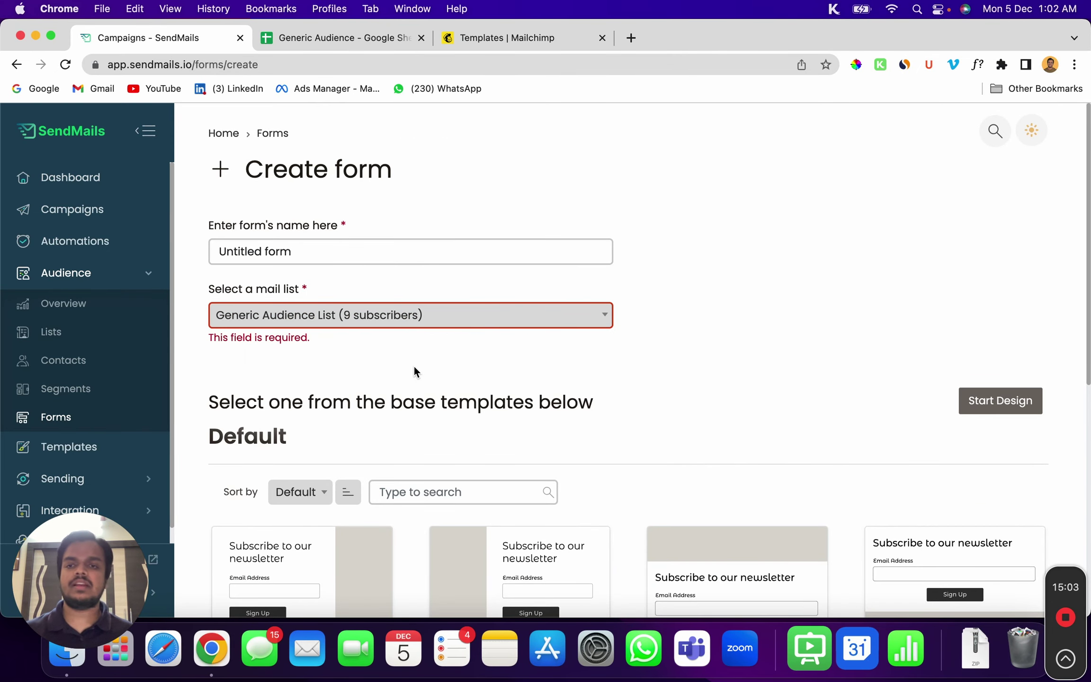
{"action": "triple_click", "coordinate": [326, 239]}
{"action": "type", "text": "gene"}
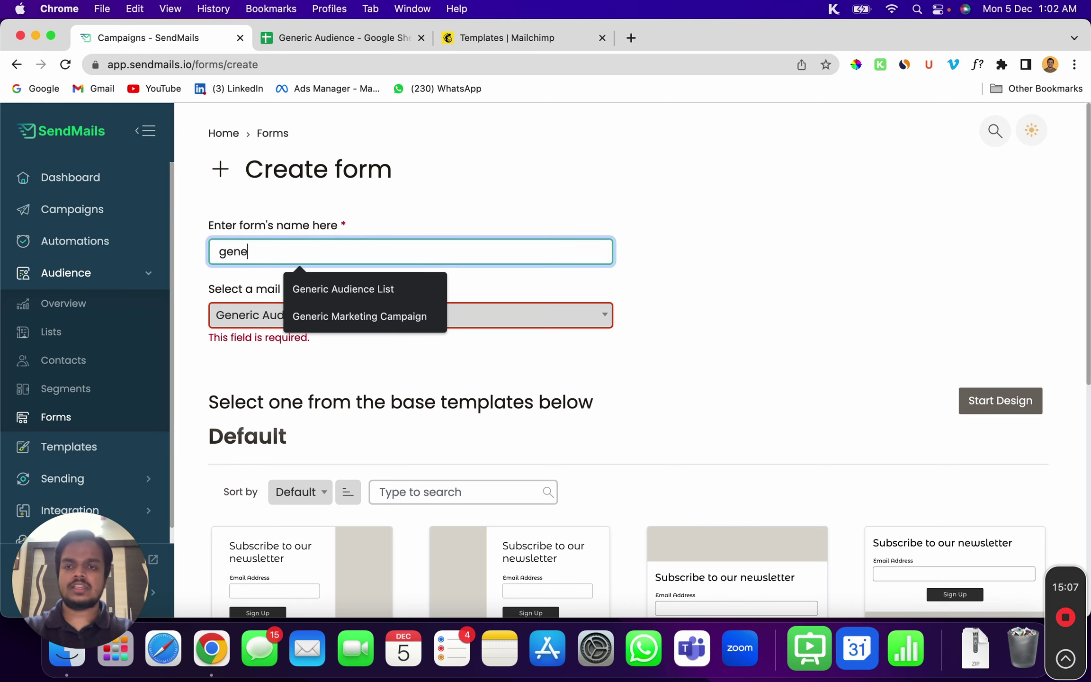
{"action": "type", "text": "ric list "}
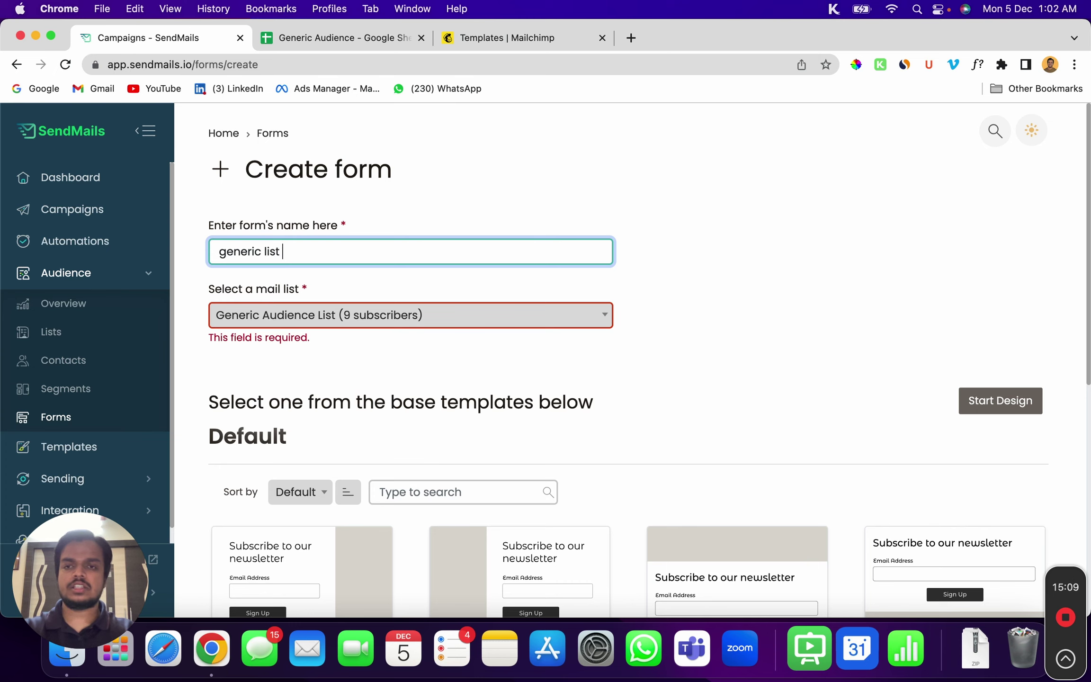
{"action": "type", "text": "popup"}
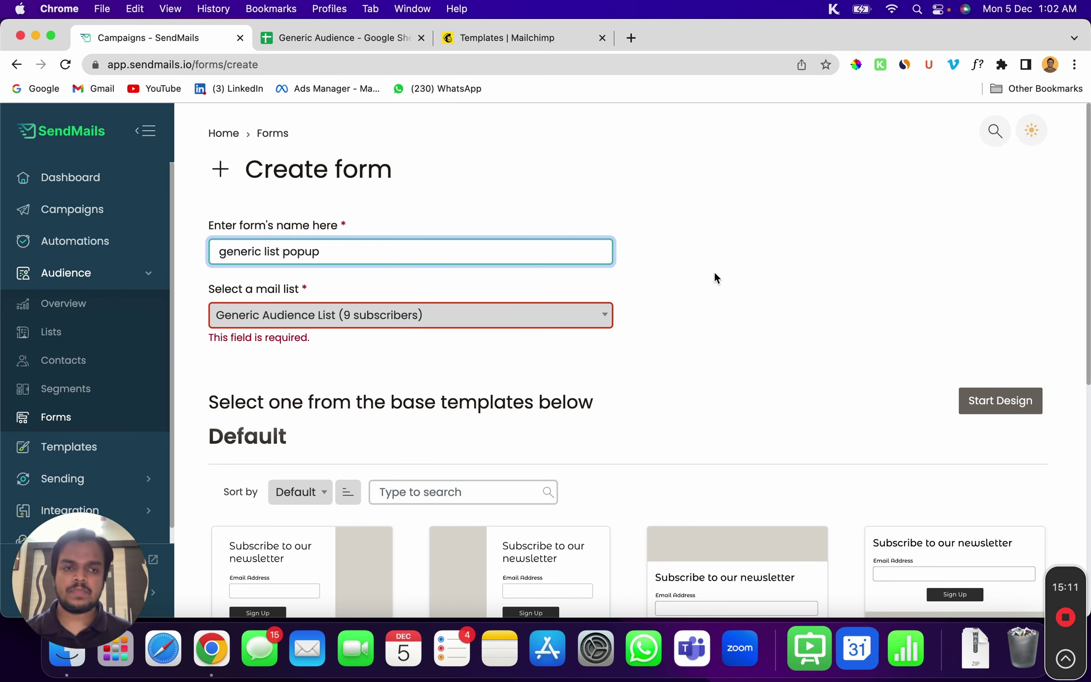
{"action": "left_click", "coordinate": [1011, 401]}
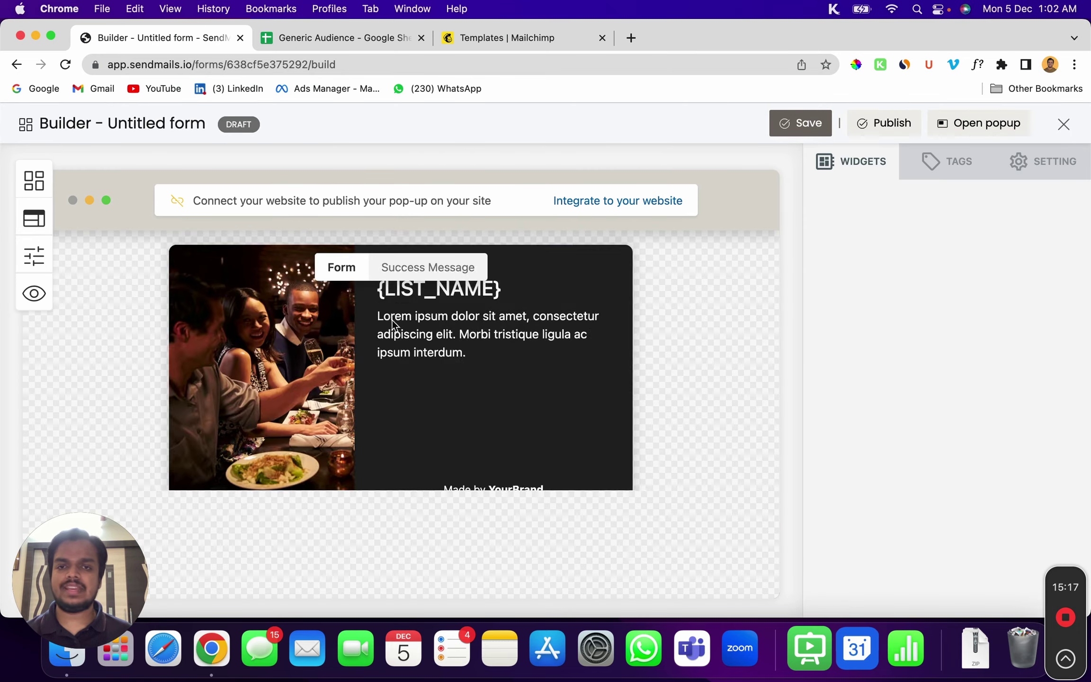
Delete the 'Made by YourBrand' footer text from the popup form
{"action": "scroll", "coordinate": [494, 407], "scroll_direction": "down", "scroll_amount": 3}
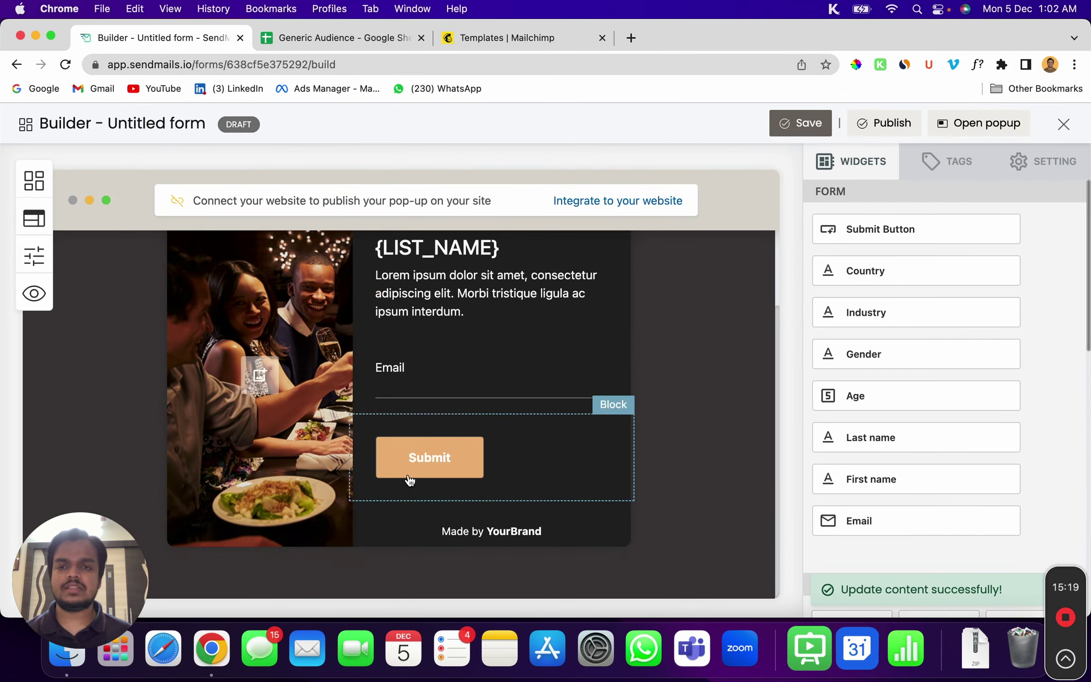
{"action": "left_click", "coordinate": [450, 242]}
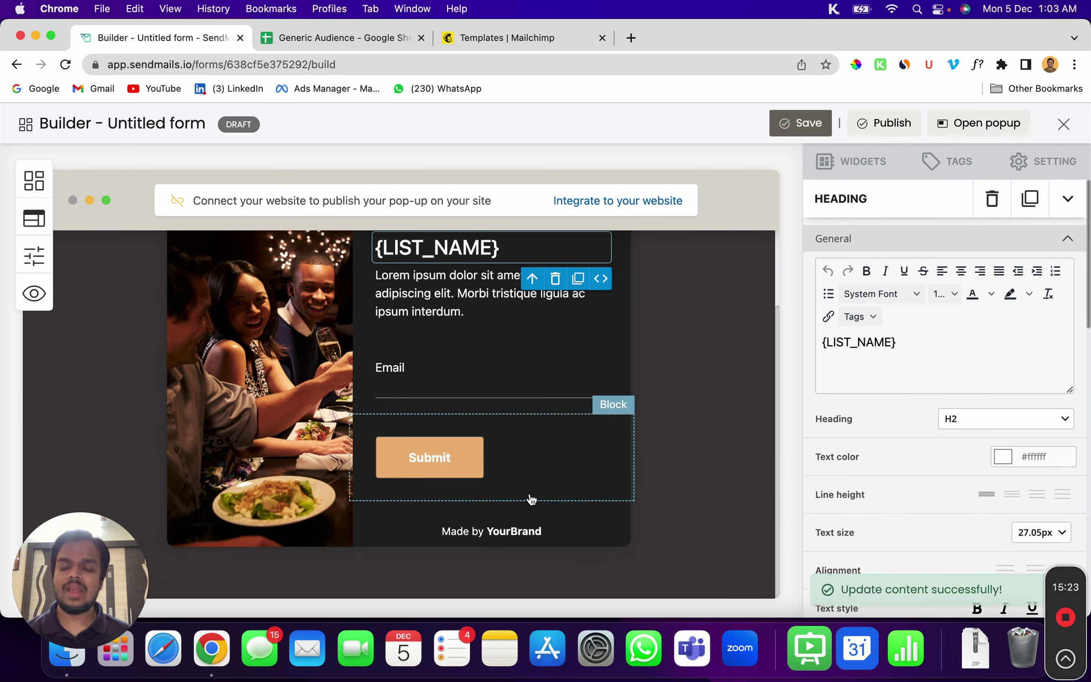
{"action": "left_click", "coordinate": [534, 540]}
{"action": "left_click", "coordinate": [555, 558]}
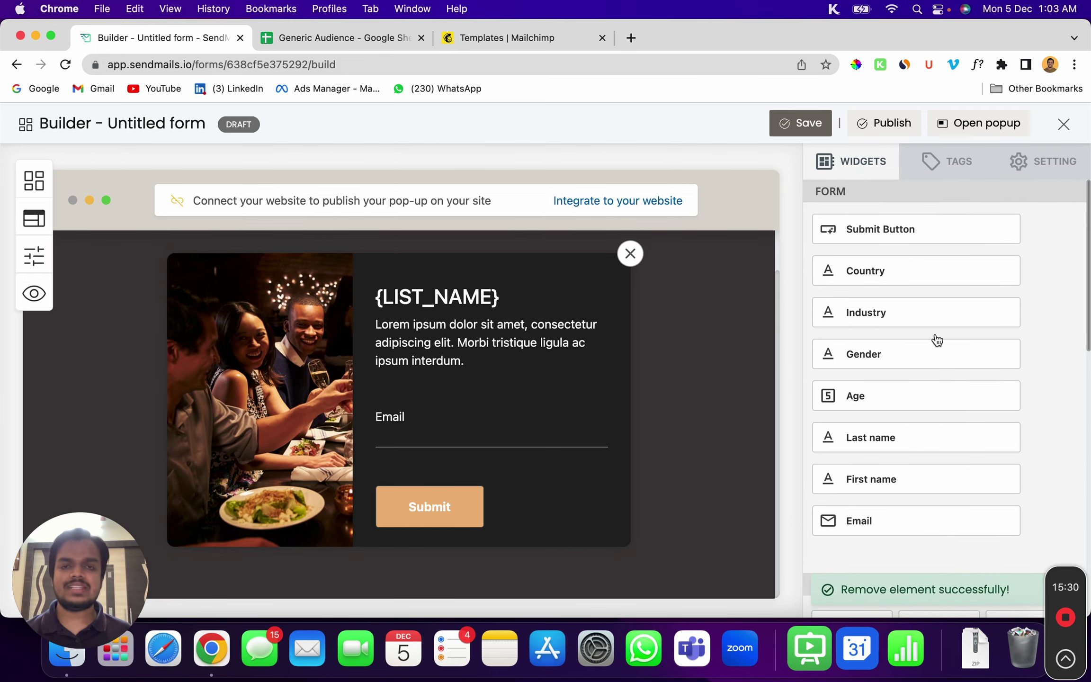
Check the website connection options, find no site to connect, and publish the popup form
{"action": "left_click", "coordinate": [630, 207]}
{"action": "left_click", "coordinate": [505, 294]}
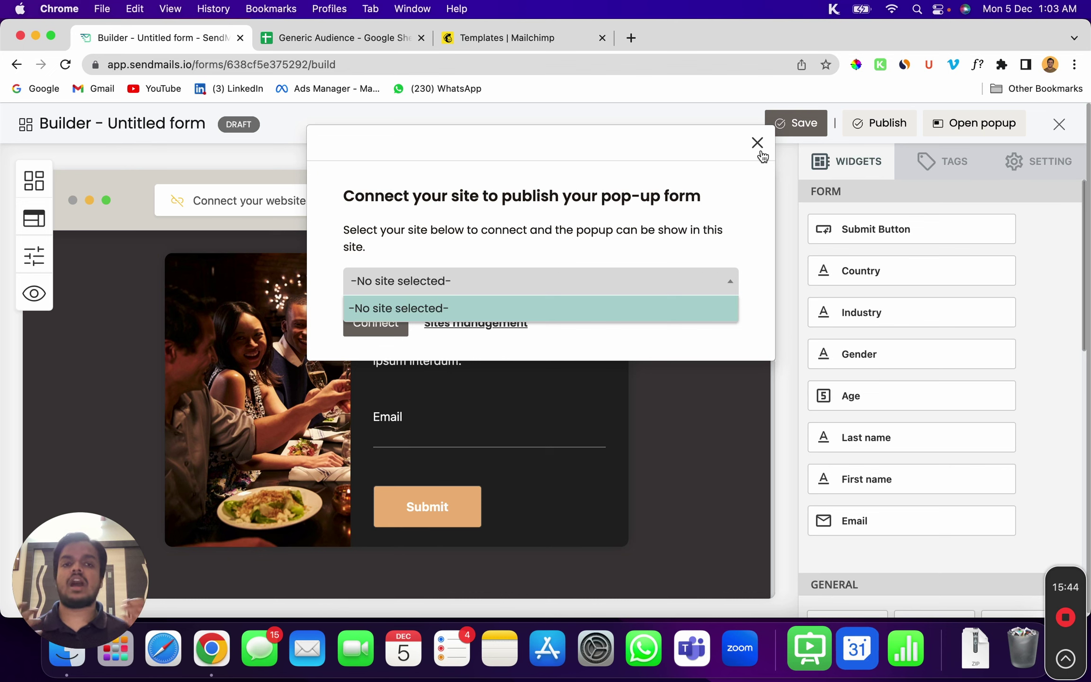
{"action": "left_click", "coordinate": [758, 147]}
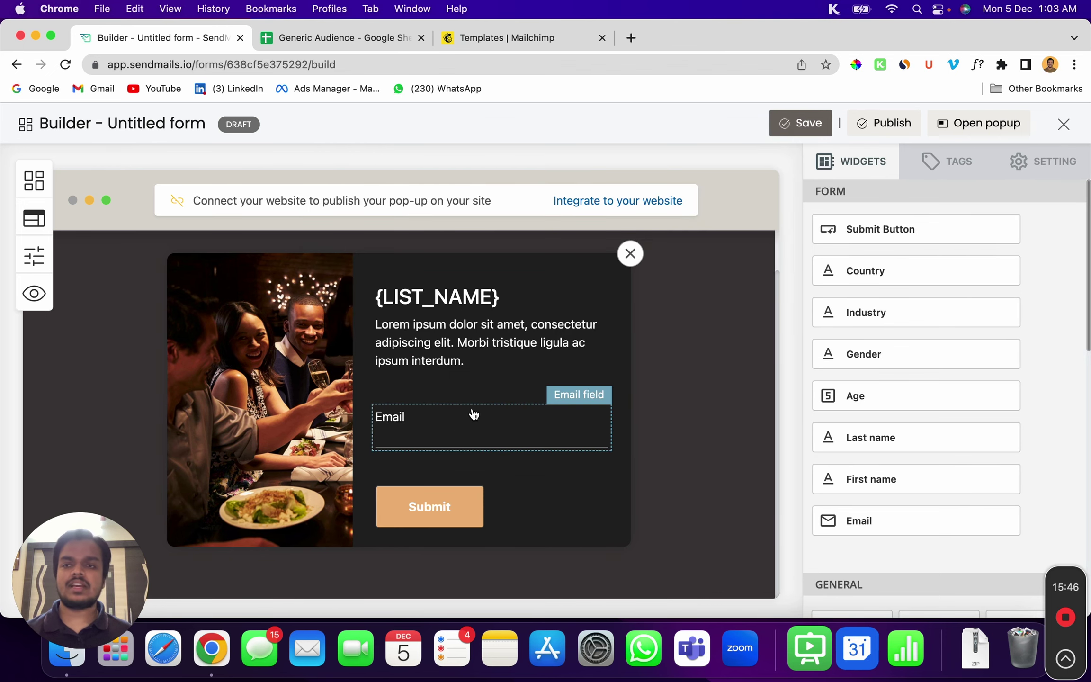
{"action": "left_click", "coordinate": [894, 124]}
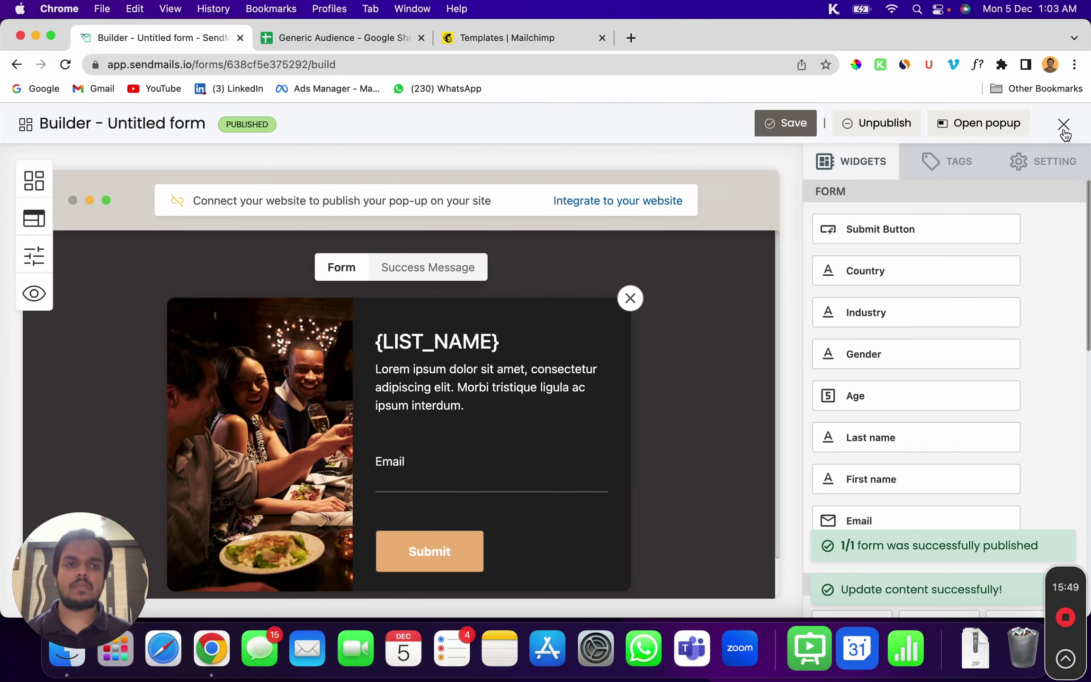
Close the form builder and expand Integration in the Forms sidebar to reveal Add your website
{"action": "left_click", "coordinate": [1063, 132]}
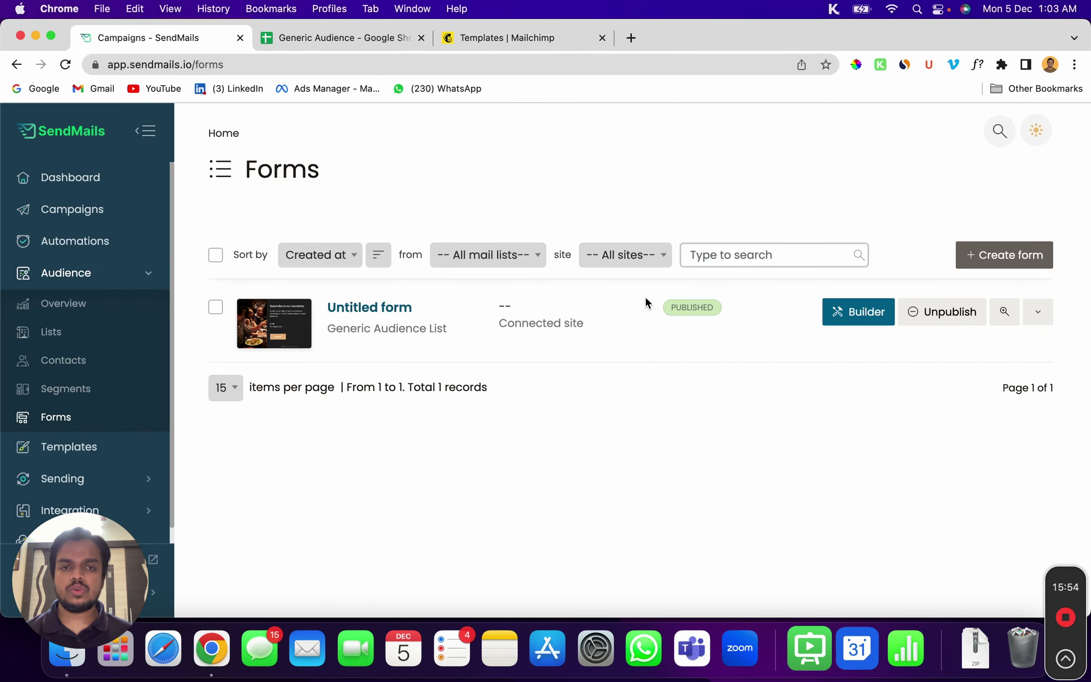
{"action": "scroll", "coordinate": [115, 477], "scroll_direction": "down", "scroll_amount": 1}
{"action": "left_click", "coordinate": [110, 497]}
{"action": "scroll", "coordinate": [110, 498], "scroll_direction": "down", "scroll_amount": 3}
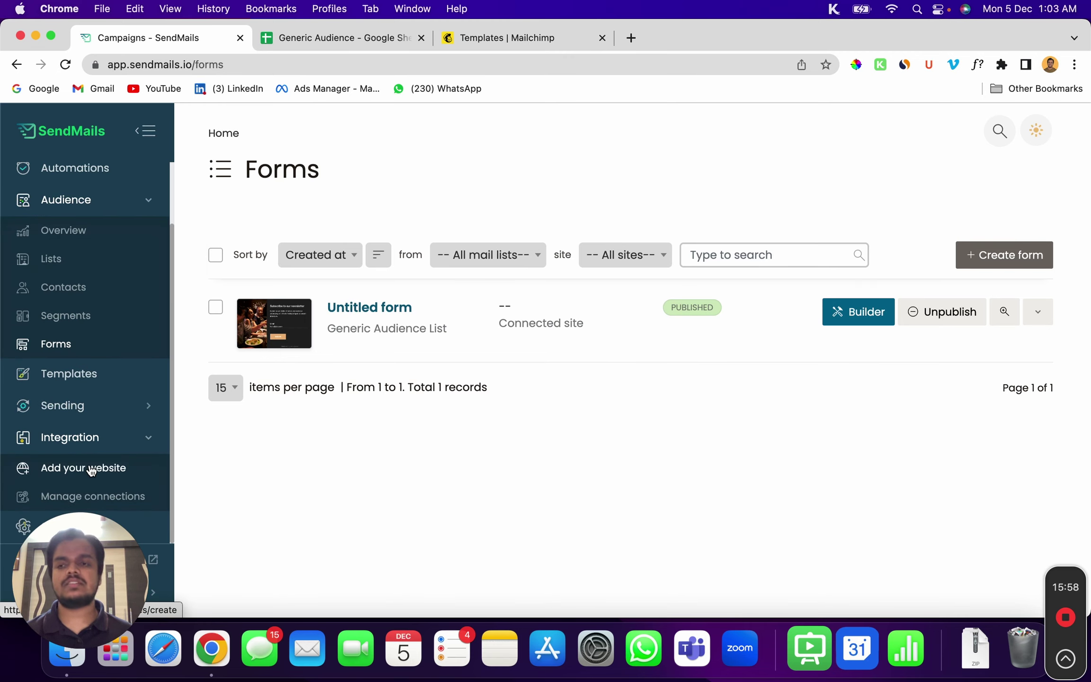